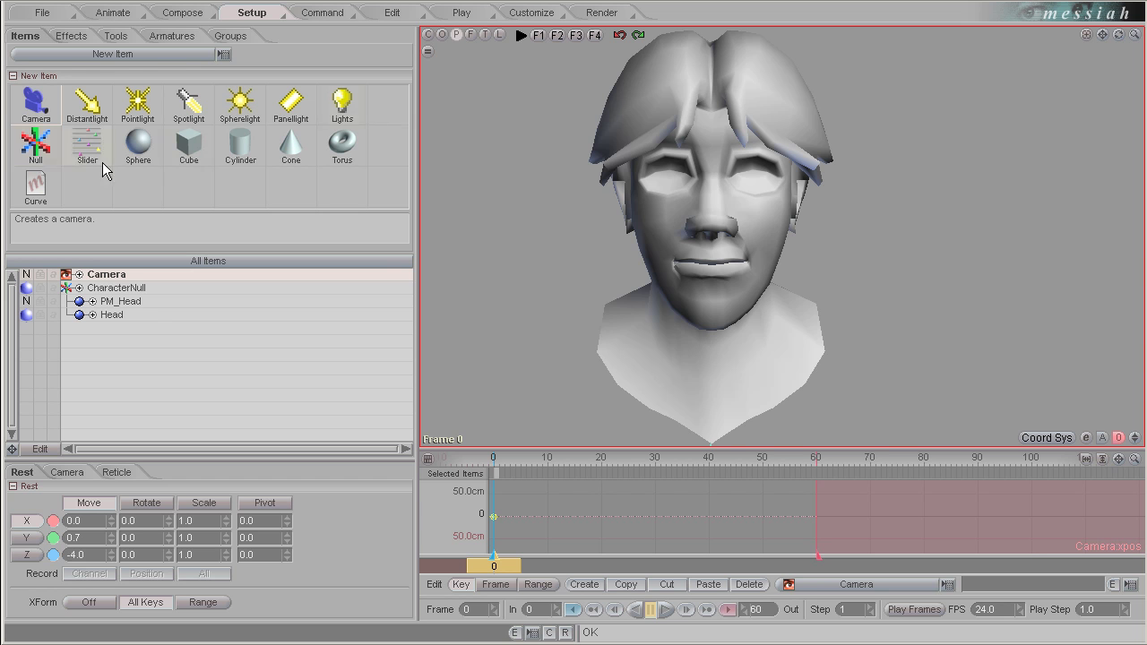
# Step: Create a slider item, name it FaceSlider and parent it under CharacterNull
pyautogui.click(94, 146)
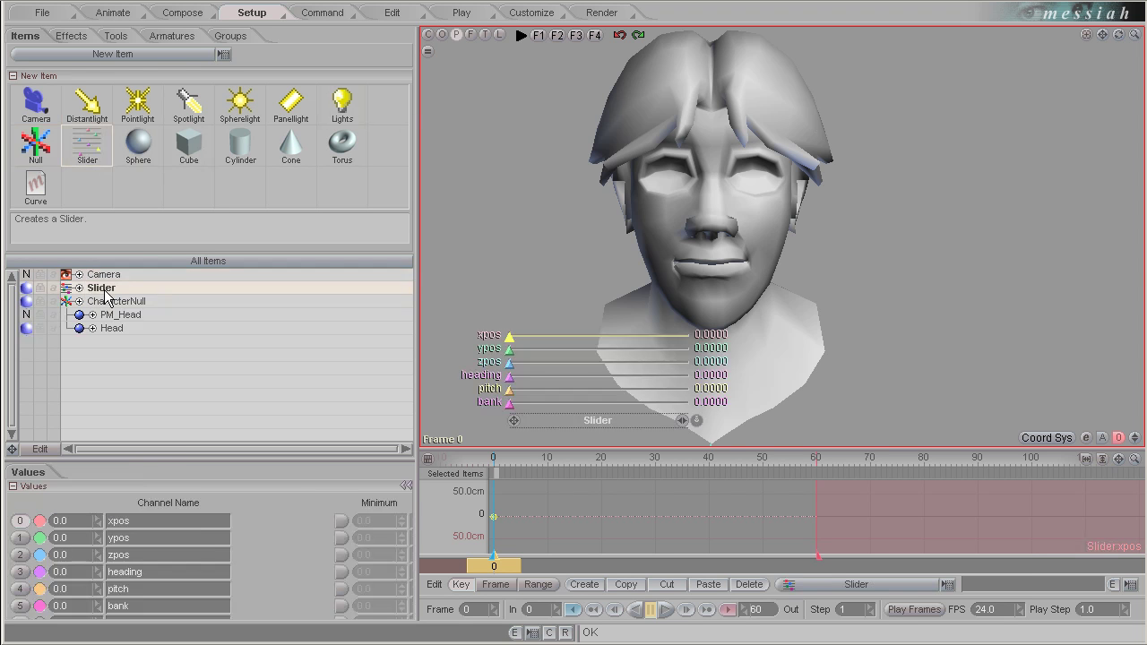
pyautogui.doubleClick(103, 288)
pyautogui.write('FaceSlider')
pyautogui.press('Return')
pyautogui.moveTo(108, 288); pyautogui.dragTo(156, 300)
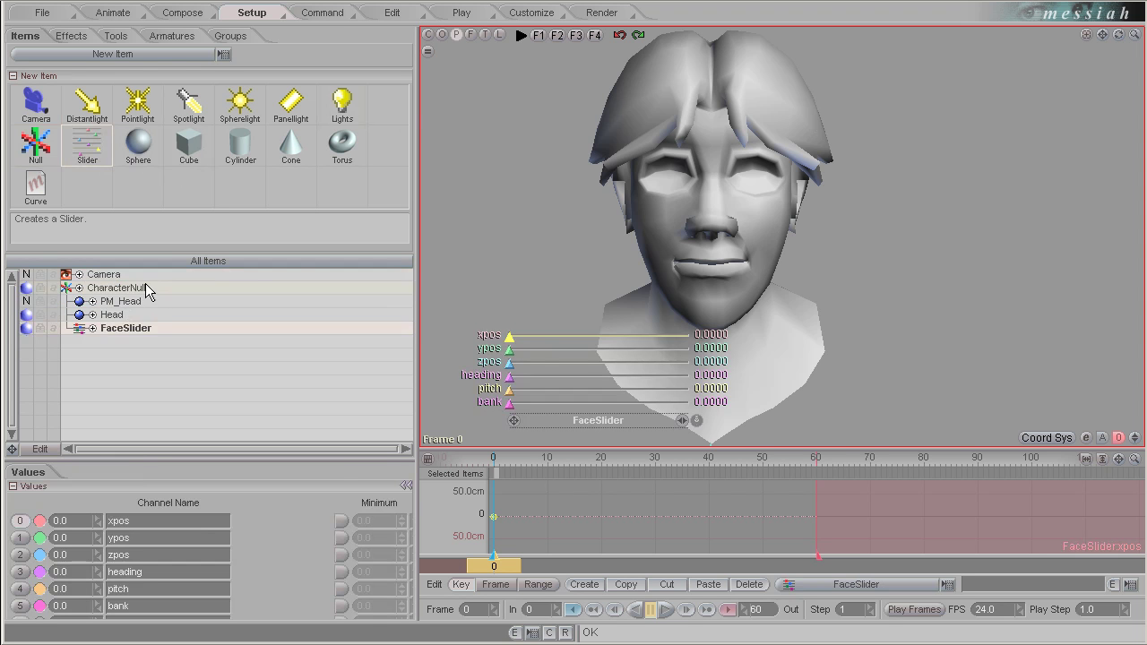
# Step: Rename FaceSlider's first six channels Ahh, Eee, Ooo, Fff, Sneer and Smile
pyautogui.moveTo(135, 459); pyautogui.dragTo(168, 369)
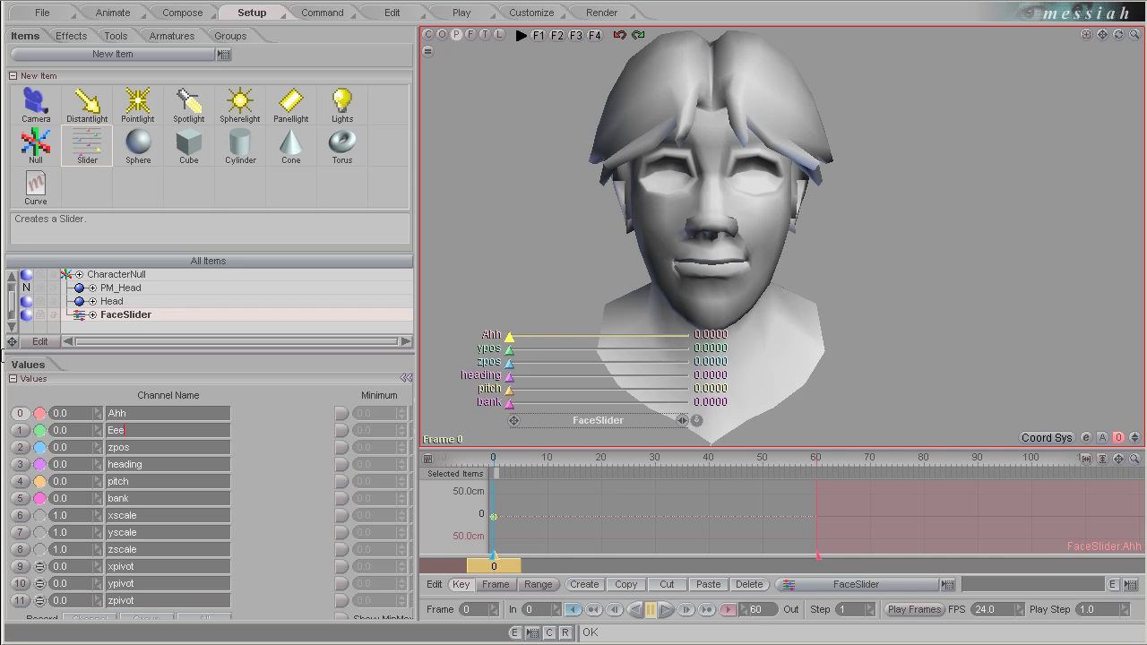
pyautogui.write('Fff')
pyautogui.press('Tab')
pyautogui.write('Sneer')
pyautogui.press('Tab')
pyautogui.write('S')
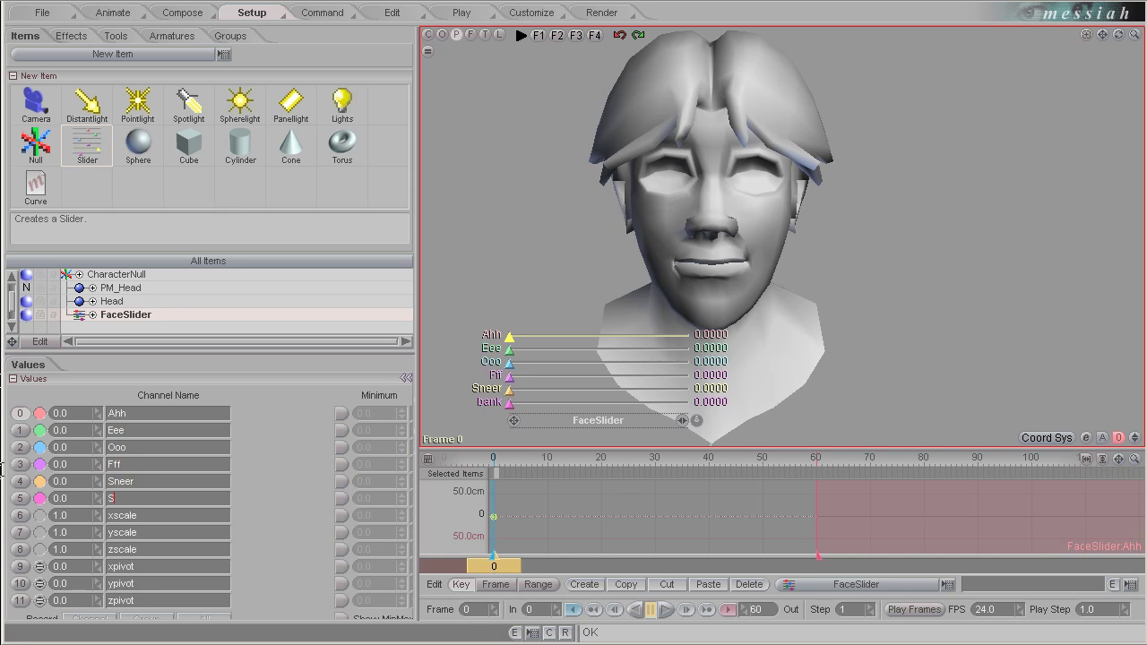
pyautogui.write('mile')
pyautogui.press('Tab')
# Step: Rename FaceSlider's remaining six channels Blink, Sad_Mad, Puff, CurlUpper, CurlLower and Squint
pyautogui.write('B')
pyautogui.press('Tab')
pyautogui.write('P')
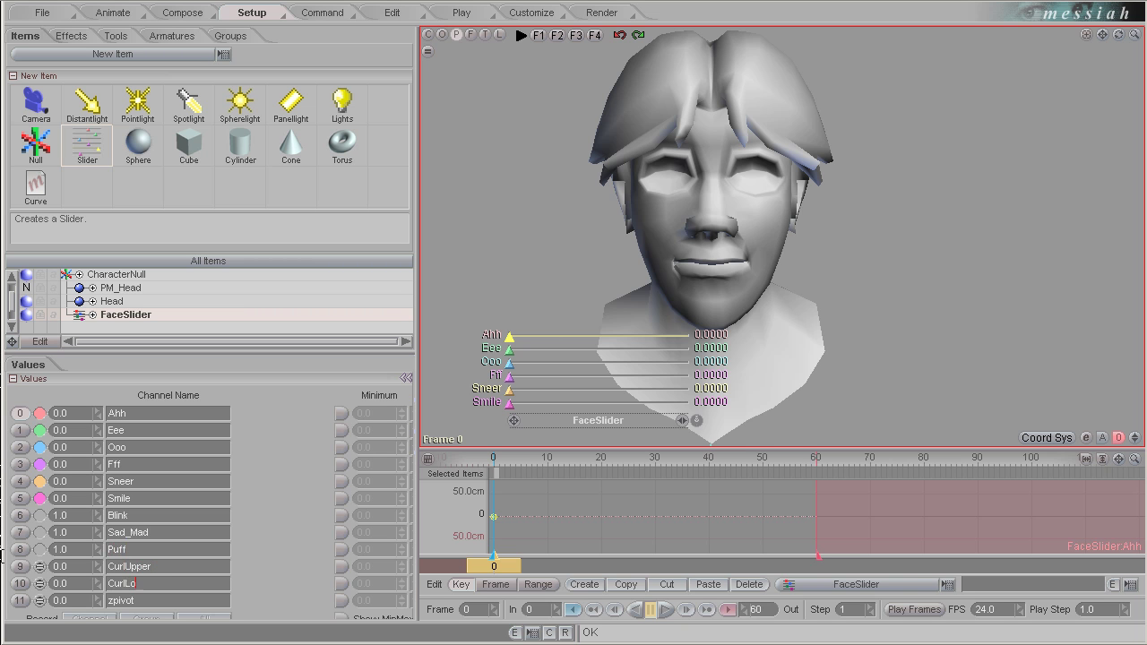
pyautogui.press('Tab')
pyautogui.write('Squint')
pyautogui.press('Return')
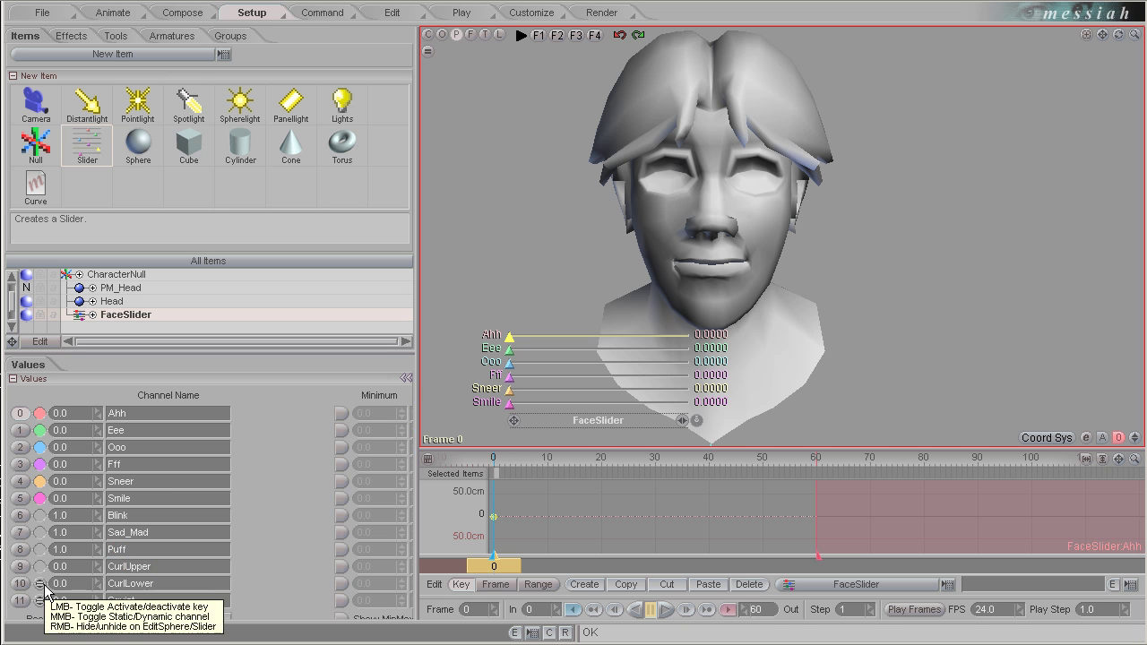
# Step: Unhide the Squint, CurlLower, CurlUpper, Puff, Sad_Mad and Blink channels on the viewport slider
pyautogui.rightClick(40, 600)
pyautogui.rightClick(40, 583)
pyautogui.rightClick(39, 566)
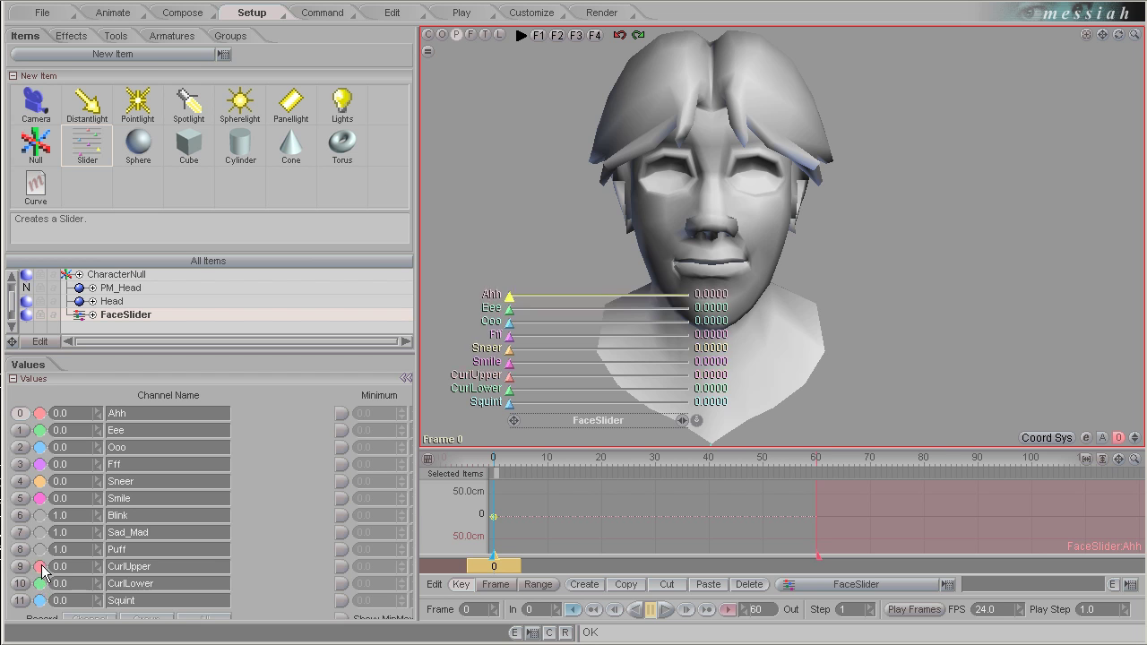
pyautogui.rightClick(39, 549)
pyautogui.rightClick(39, 533)
pyautogui.rightClick(40, 516)
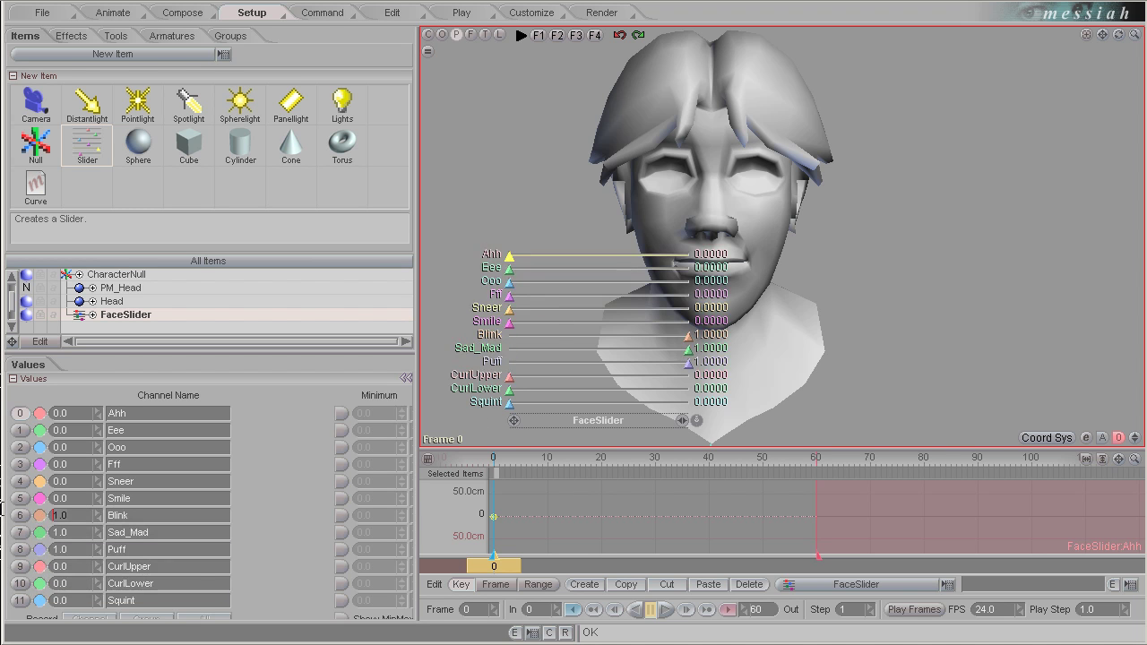
# Step: Set the values of the Blink, Sad_Mad and Puff channels to 0
pyautogui.press('Tab')
pyautogui.write('0')
pyautogui.press('Tab')
pyautogui.write('0')
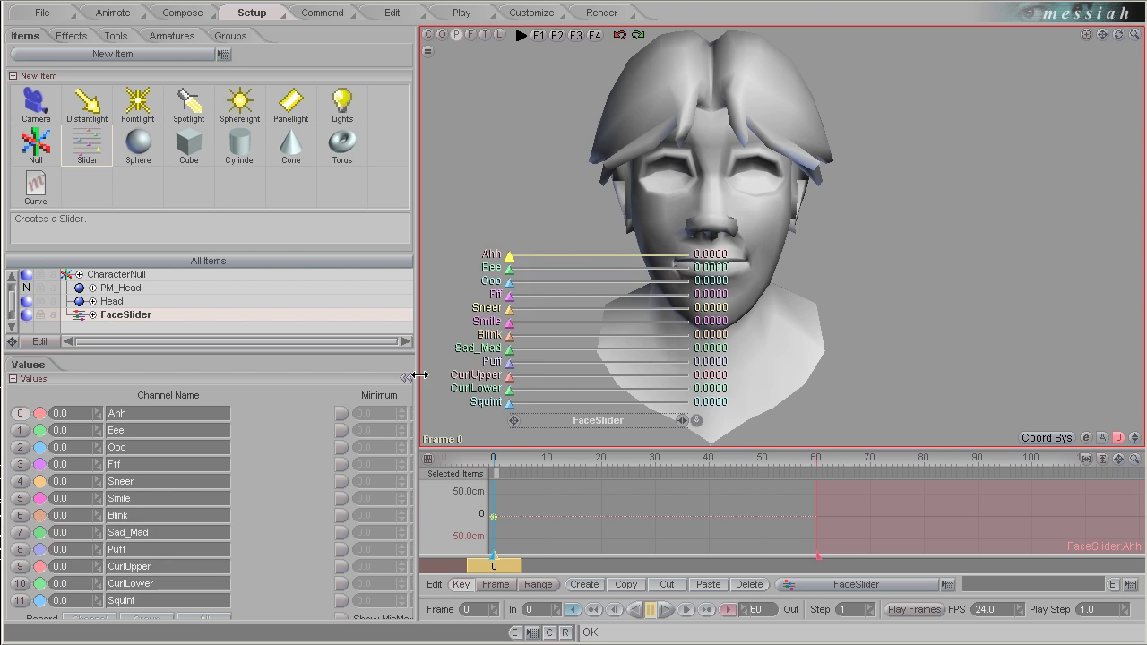
# Step: Enable the minimum and maximum limits for all twelve FaceSlider channels, from Ahh to Squint
pyautogui.moveTo(420, 375); pyautogui.dragTo(597, 375)
pyautogui.click(341, 413)
pyautogui.click(341, 430)
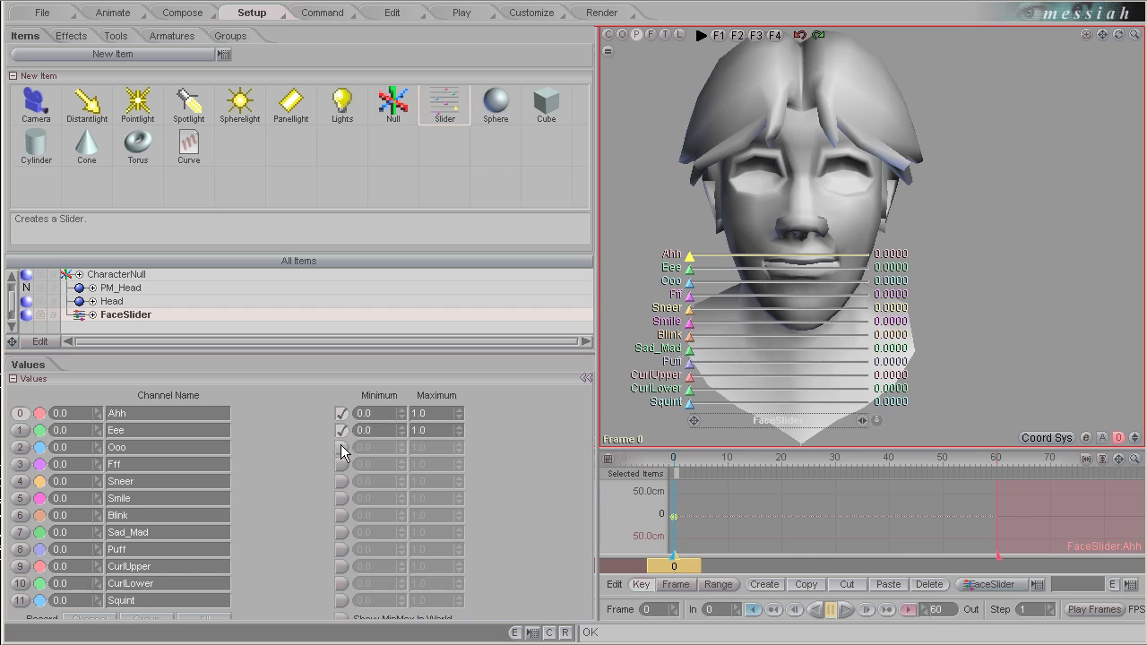
pyautogui.click(341, 447)
pyautogui.click(341, 465)
pyautogui.click(341, 481)
pyautogui.click(341, 498)
pyautogui.click(341, 515)
pyautogui.click(341, 532)
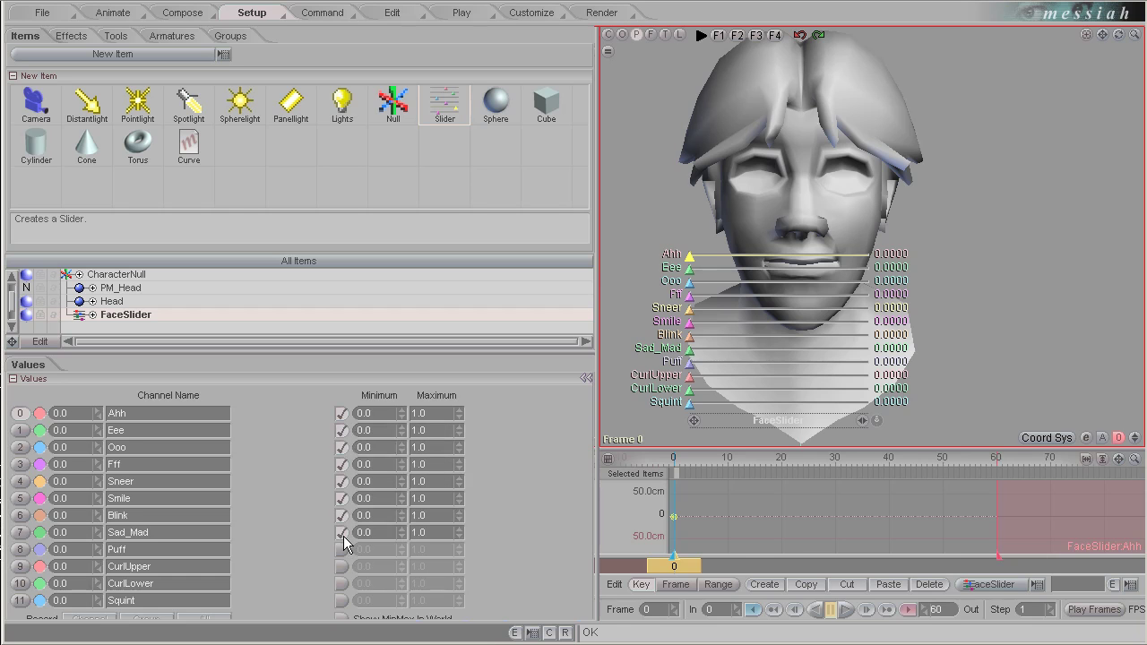
pyautogui.click(341, 549)
pyautogui.click(342, 566)
pyautogui.click(342, 584)
pyautogui.click(342, 601)
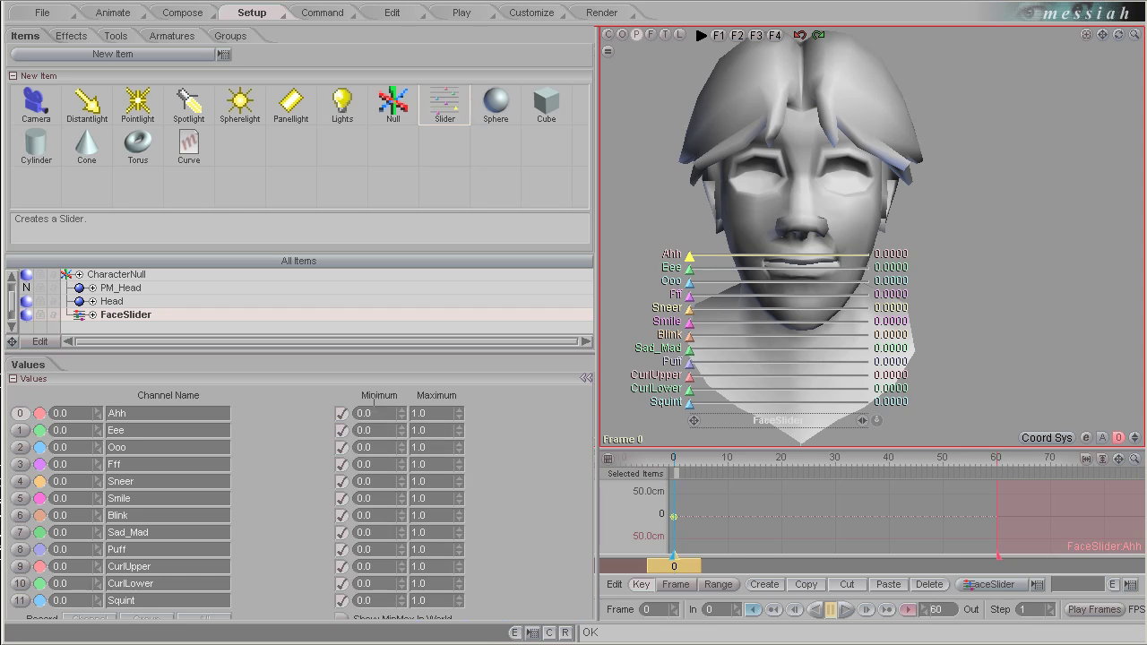
# Step: Set the minimum limit of all twelve FaceSlider channels to -1
pyautogui.click(364, 413)
pyautogui.write('-')
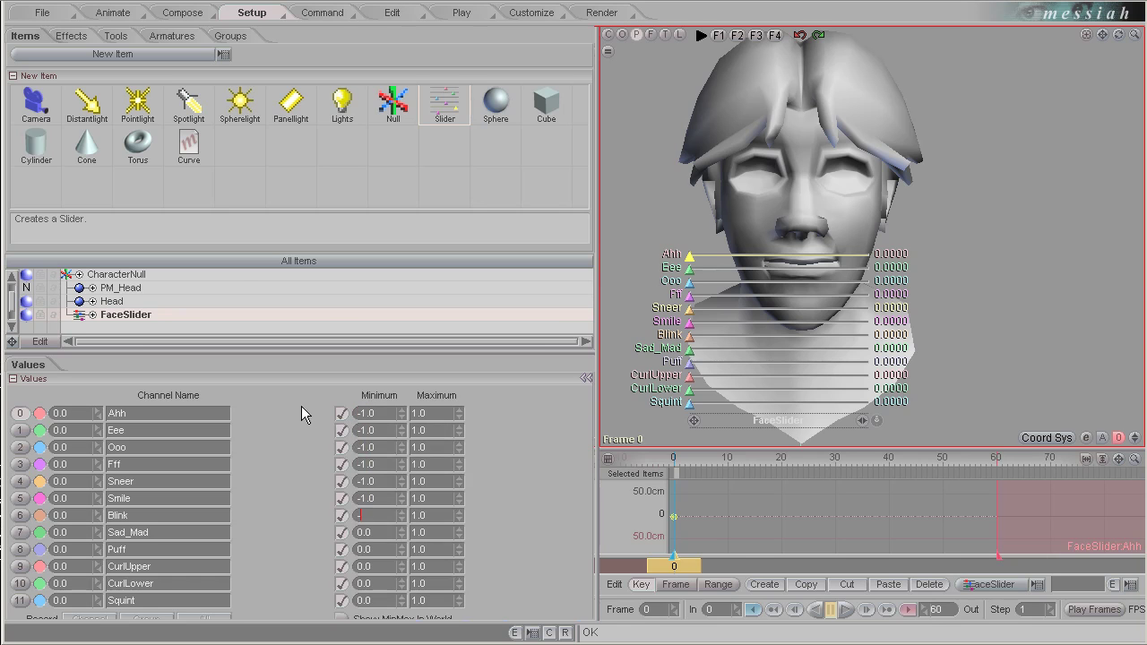
pyautogui.write('1')
pyautogui.press('Tab')
pyautogui.write('-1')
pyautogui.press('Tab')
pyautogui.moveTo(388, 351); pyautogui.dragTo(412, 337)
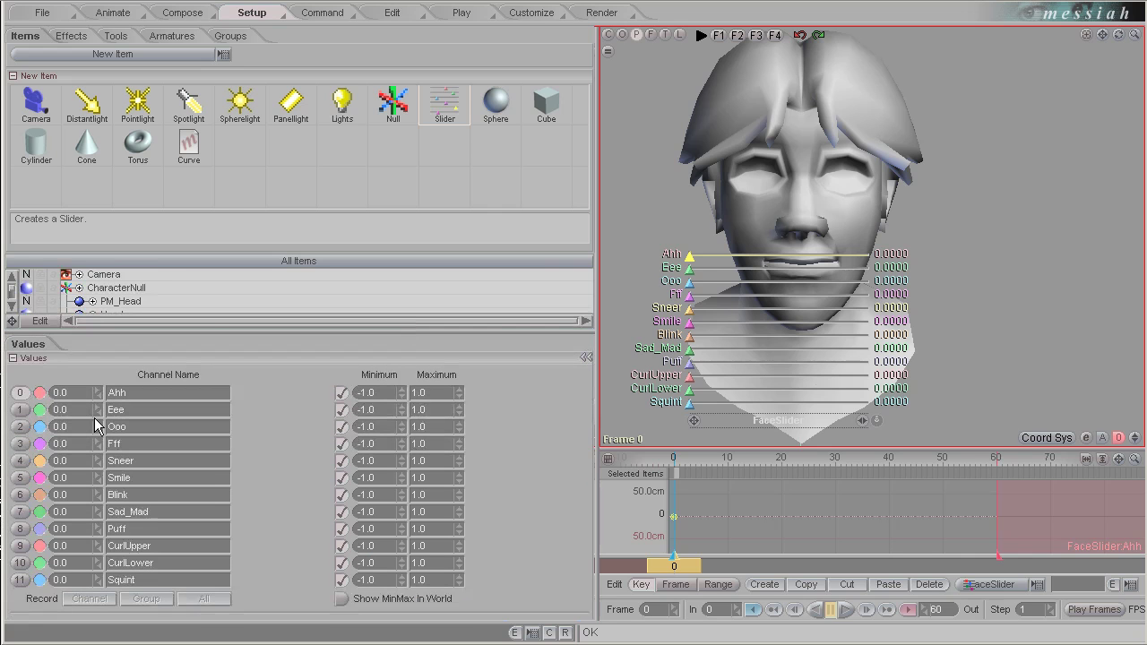
# Step: Expand the PM_Head hierarchy, switch to animation mode and expand Clusters to list its PM_ effectors
pyautogui.moveTo(206, 330); pyautogui.dragTo(214, 387)
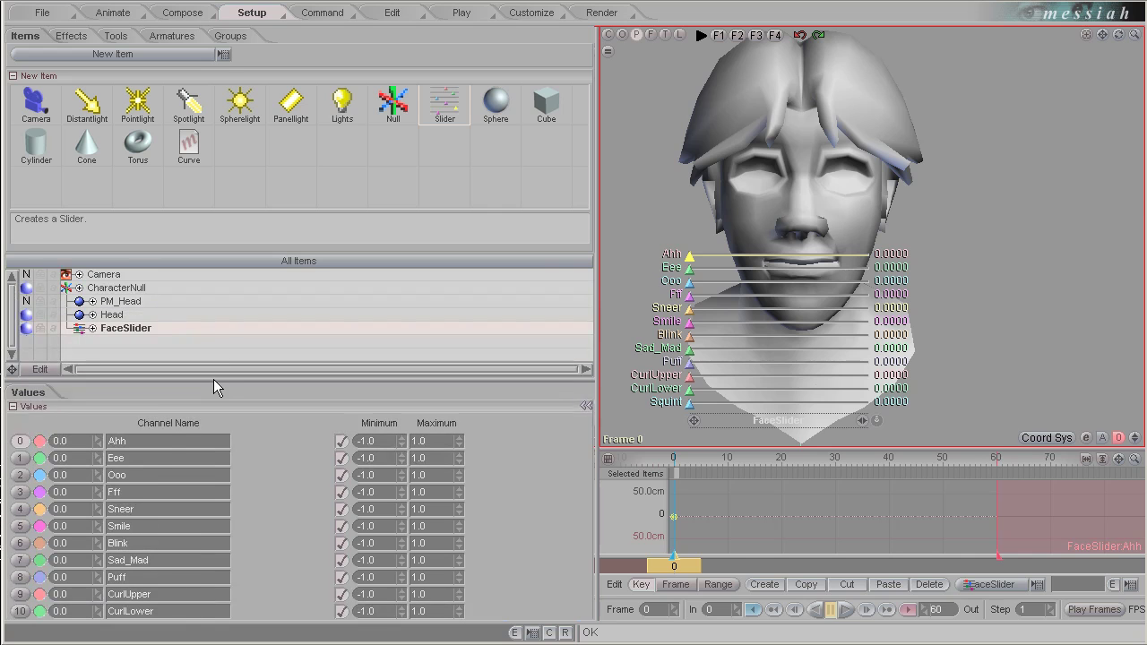
pyautogui.click(80, 302)
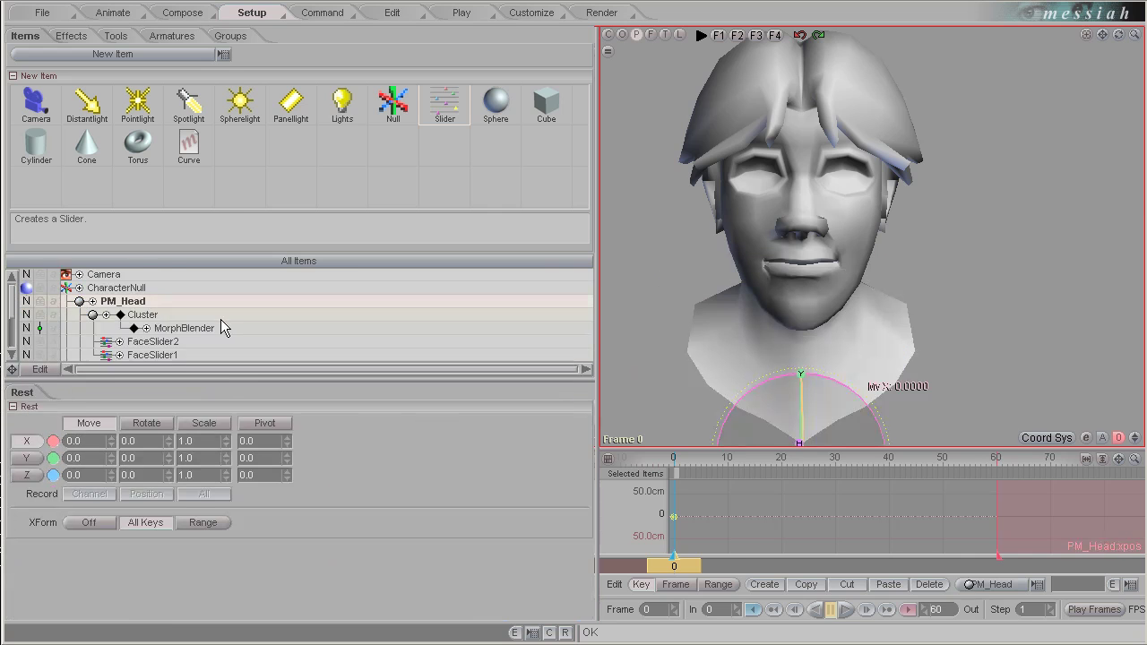
pyautogui.scroll(-2, 219, 325)
pyautogui.click(177, 77)
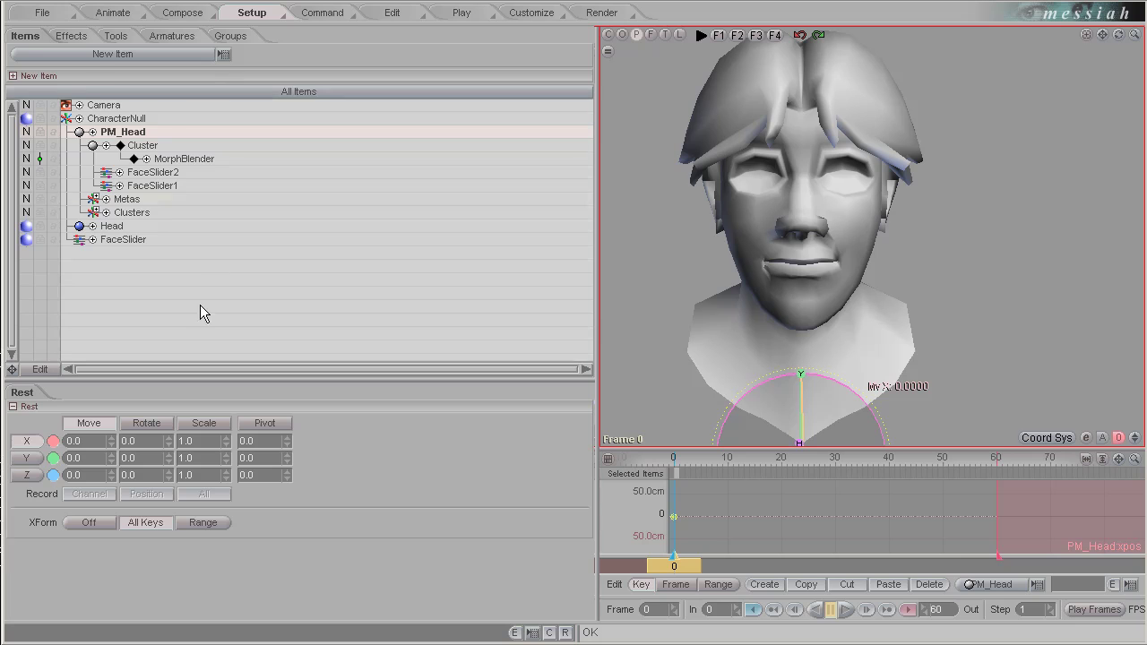
pyautogui.click(114, 12)
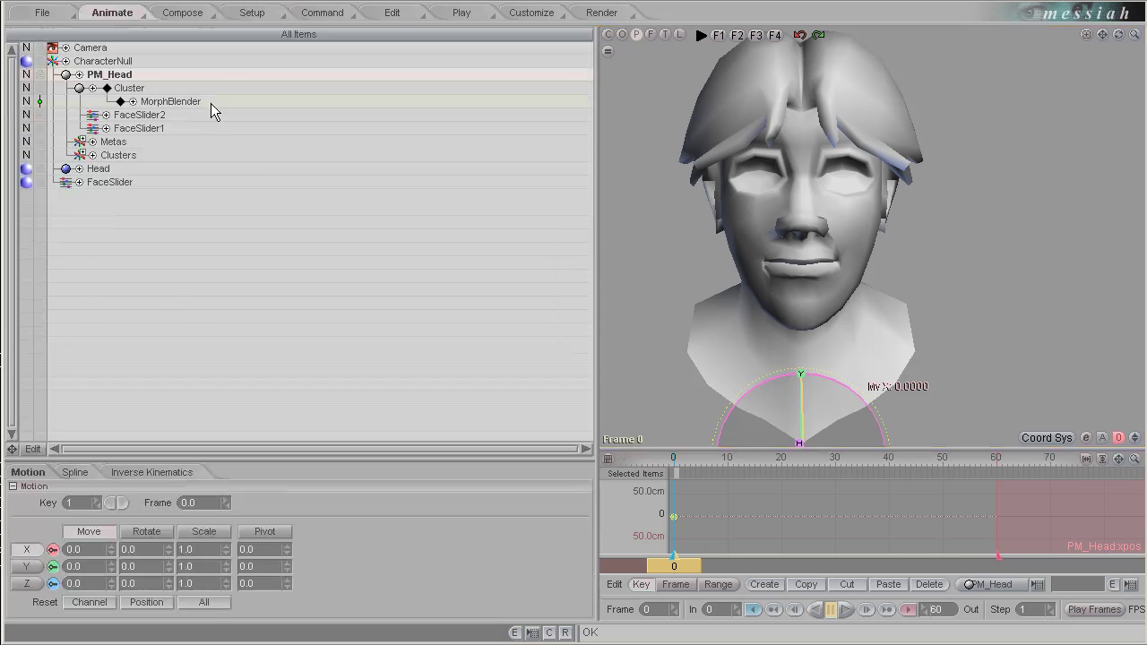
pyautogui.click(80, 155)
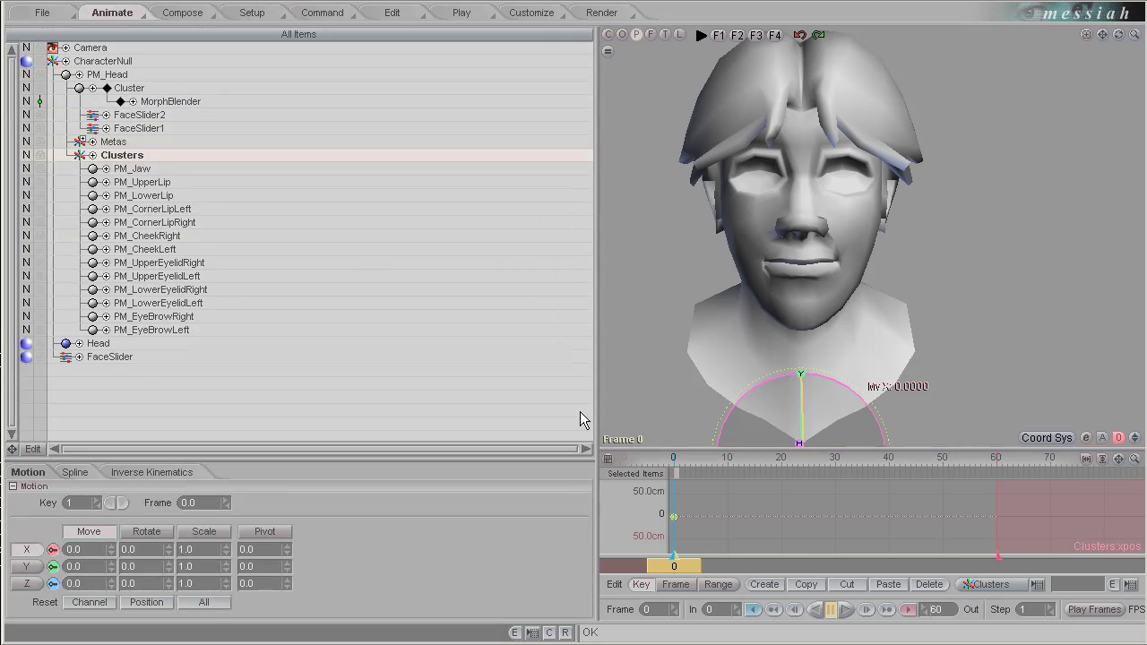
pyautogui.moveTo(594, 357); pyautogui.dragTo(462, 357)
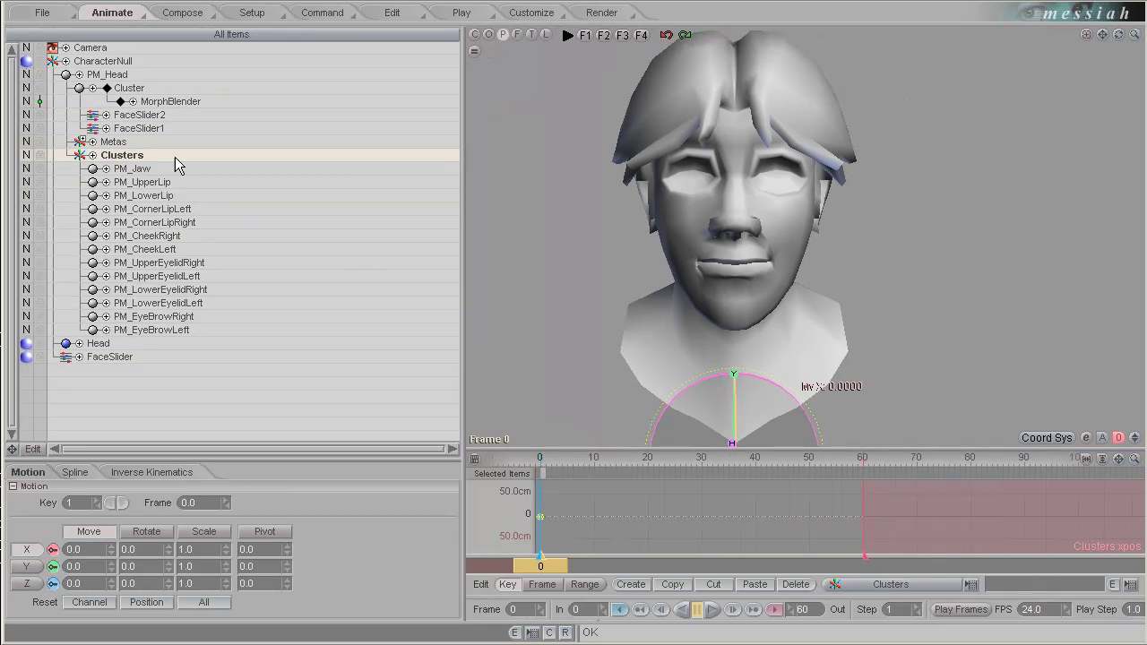
# Step: Set the key editing scope to Descendents and extend the timeline's in point to frame -35
pyautogui.click(504, 473)
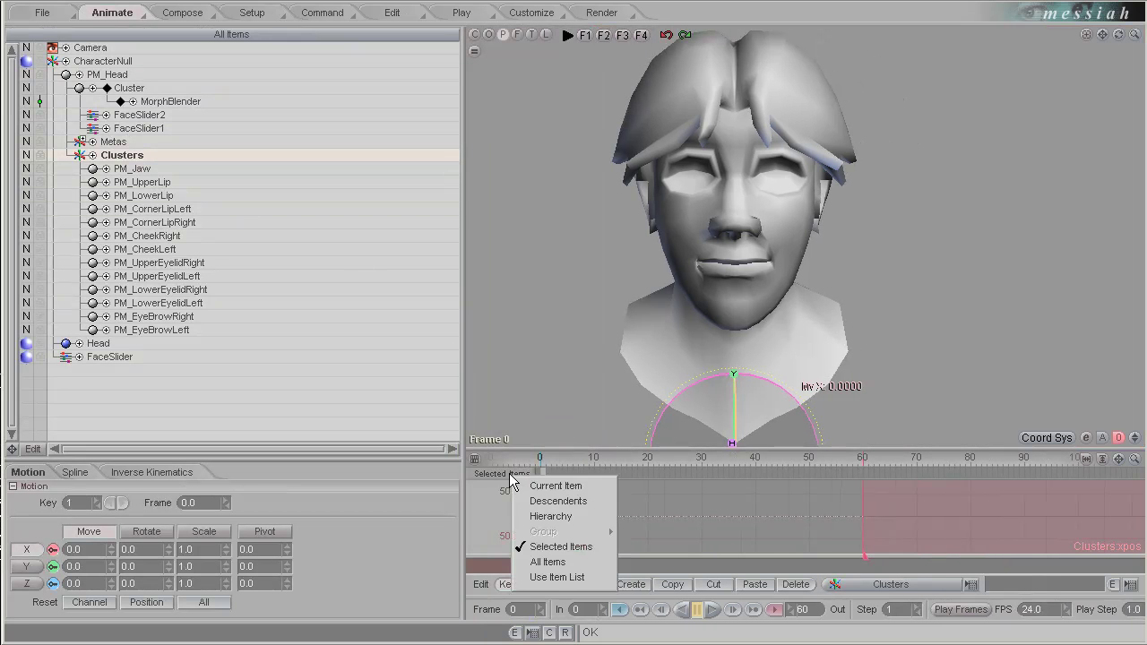
pyautogui.click(573, 502)
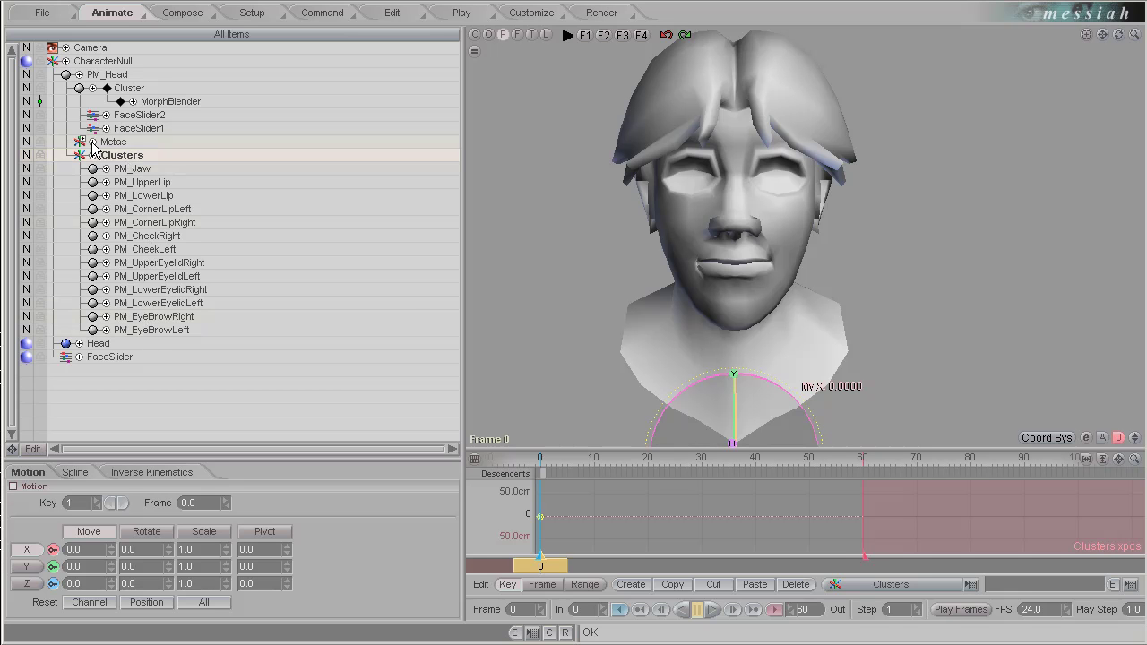
pyautogui.moveTo(574, 475); pyautogui.dragTo(880, 475)
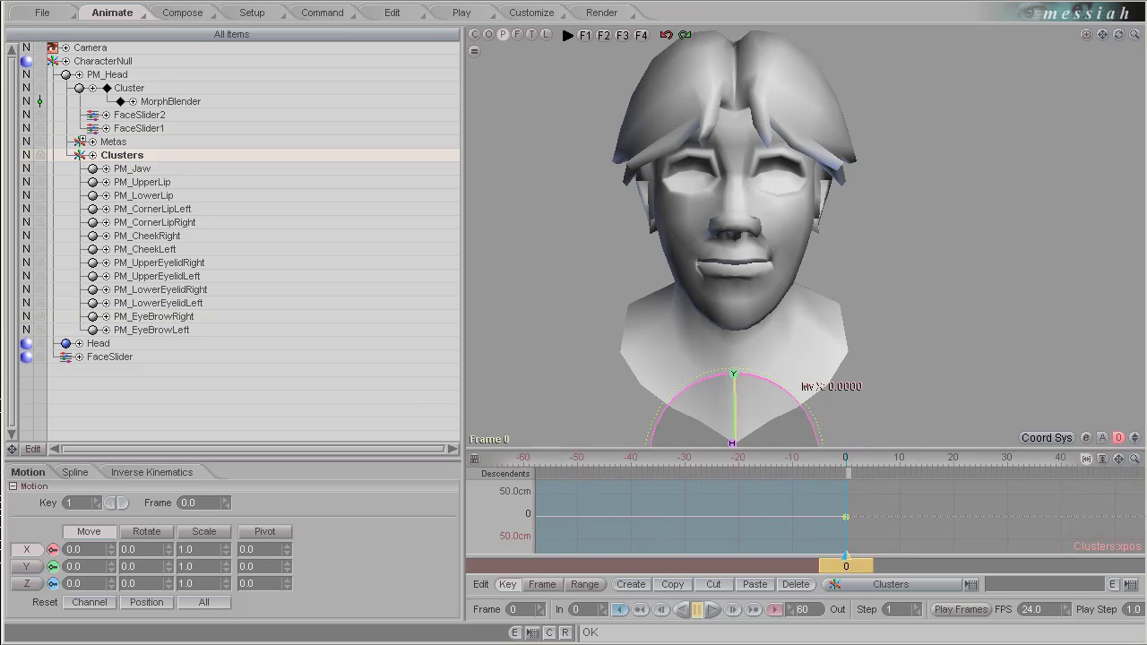
pyautogui.moveTo(812, 556); pyautogui.dragTo(621, 556)
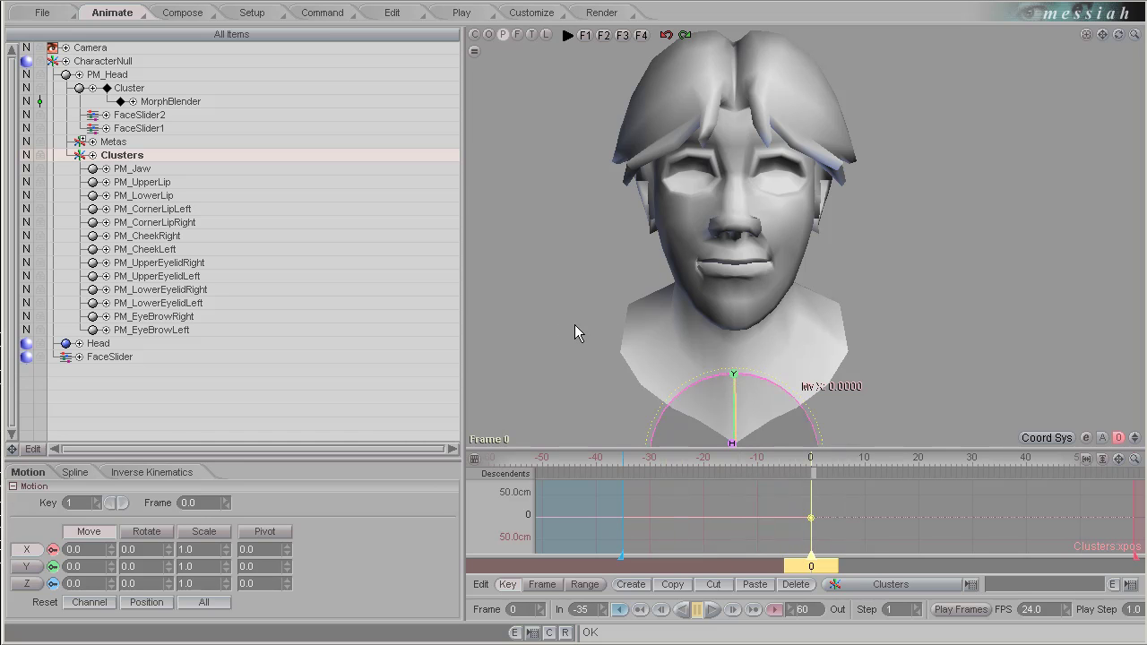
# Step: Create keys for Clusters and its descendants on every frame from -1 to -12, and return to frame 0
pyautogui.moveTo(807, 566); pyautogui.dragTo(801, 566)
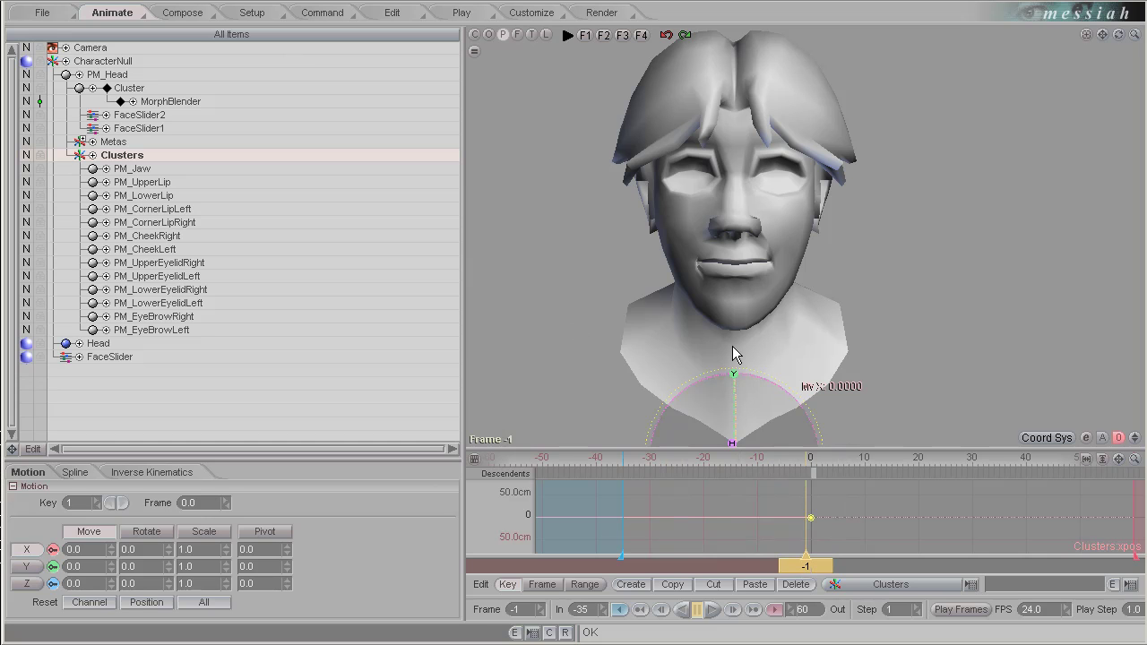
pyautogui.press('Return')
pyautogui.press('Return')
pyautogui.moveTo(805, 566); pyautogui.dragTo(796, 566)
pyautogui.press('Return')
pyautogui.press('Return')
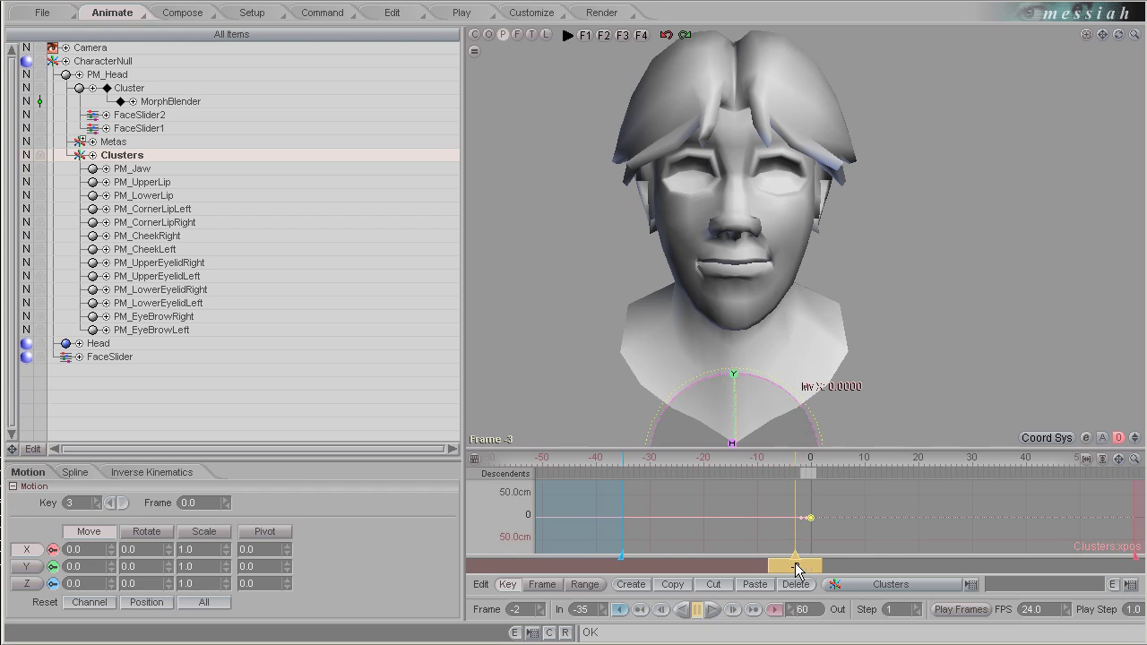
pyautogui.press('Return')
pyautogui.press('Return')
pyautogui.press('Left')
pyautogui.press('Return')
pyautogui.press('Return')
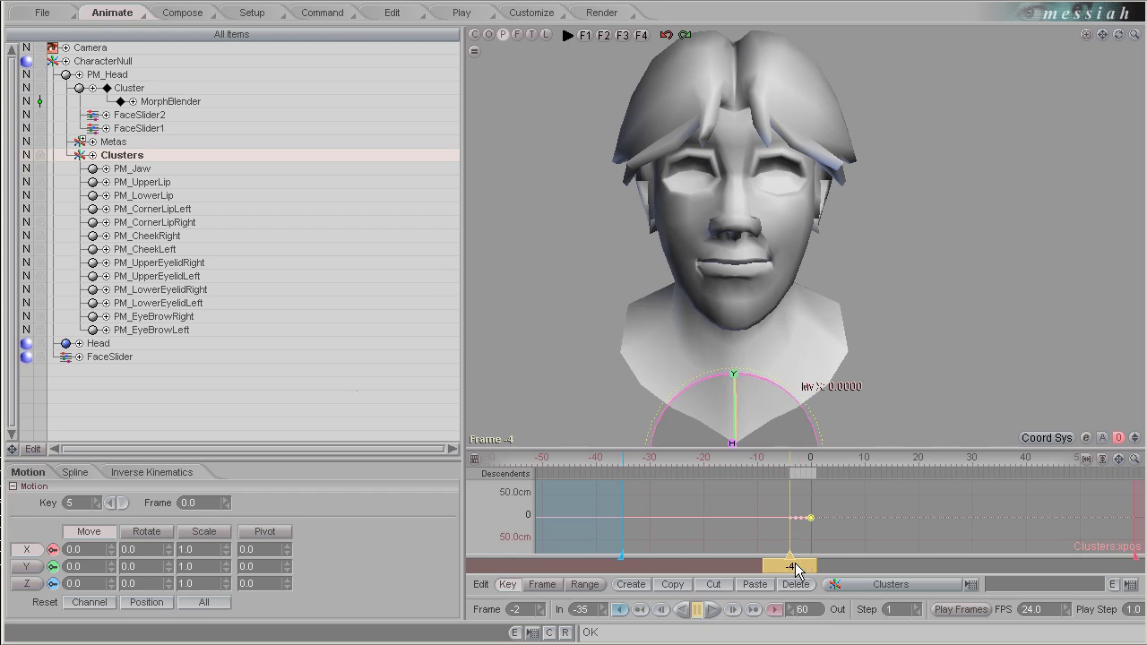
pyautogui.press('Left')
pyautogui.press('Left')
pyautogui.press('Return')
pyautogui.press('Return')
pyautogui.press('Left')
pyautogui.press('Return')
pyautogui.press('Return')
pyautogui.press('Left')
pyautogui.press('Return')
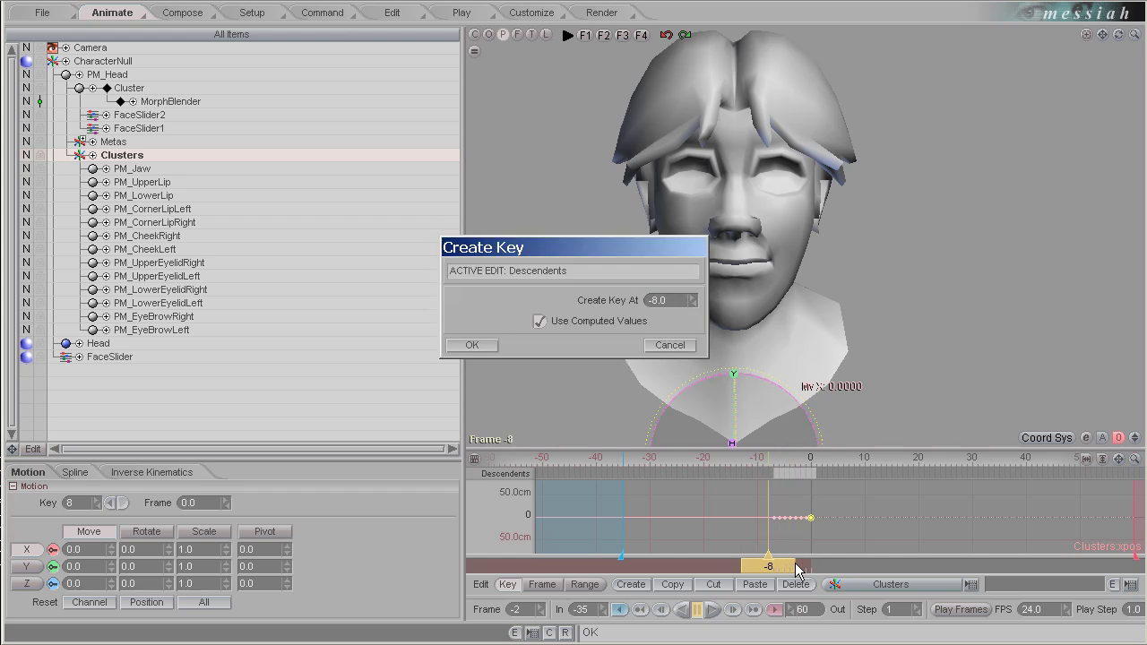
pyautogui.press('Return')
pyautogui.press('Left')
pyautogui.press('Return')
pyautogui.press('Return')
pyautogui.press('Left')
pyautogui.press('Return')
pyautogui.press('Return')
pyautogui.press('Left')
pyautogui.press('Return')
pyautogui.press('Return')
pyautogui.press('Left')
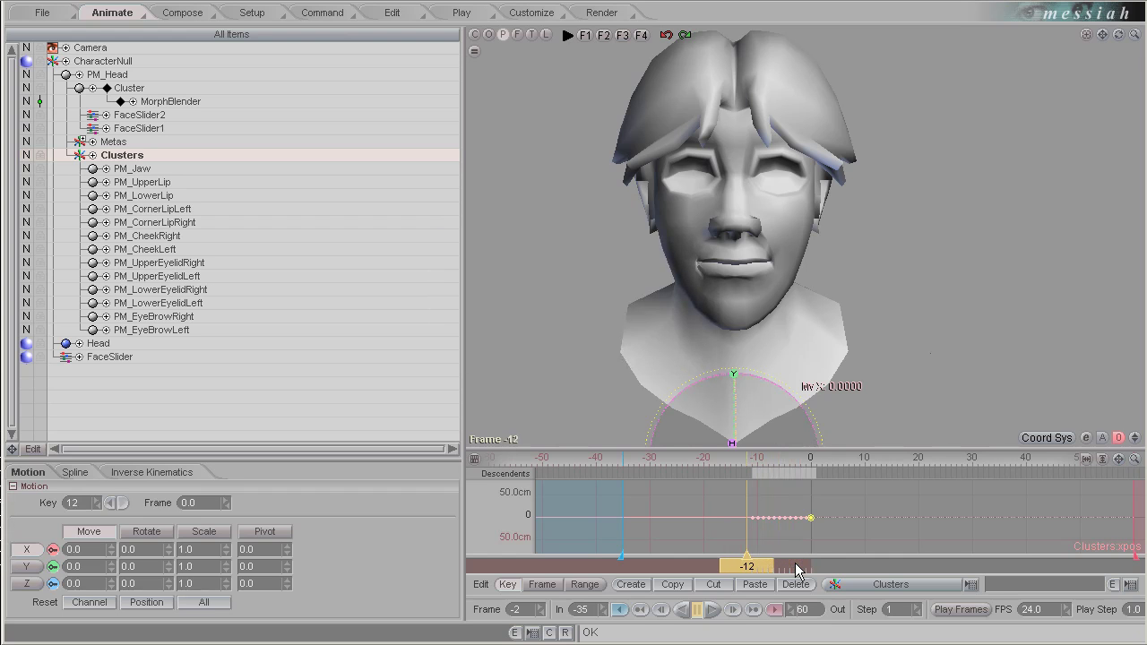
pyautogui.press('Return')
pyautogui.press('Return')
pyautogui.press('Left')
pyautogui.moveTo(795, 565); pyautogui.dragTo(865, 564)
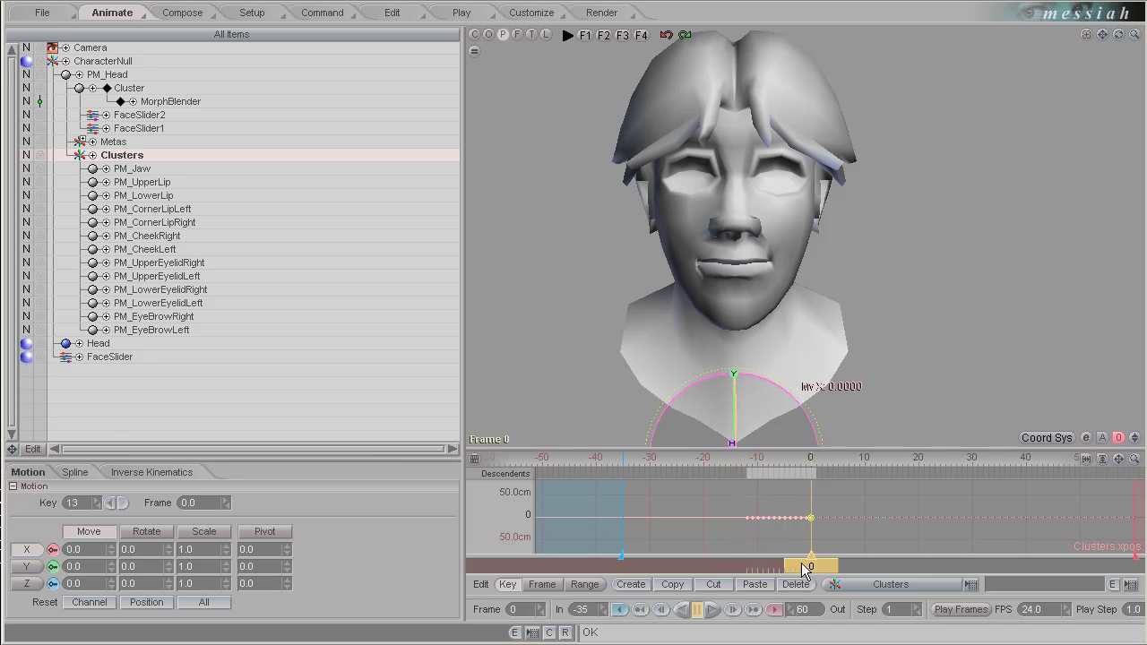
# Step: Rename FaceSlider to ControlFace and move its viewport slider display beside the head's upper right
pyautogui.click(110, 357)
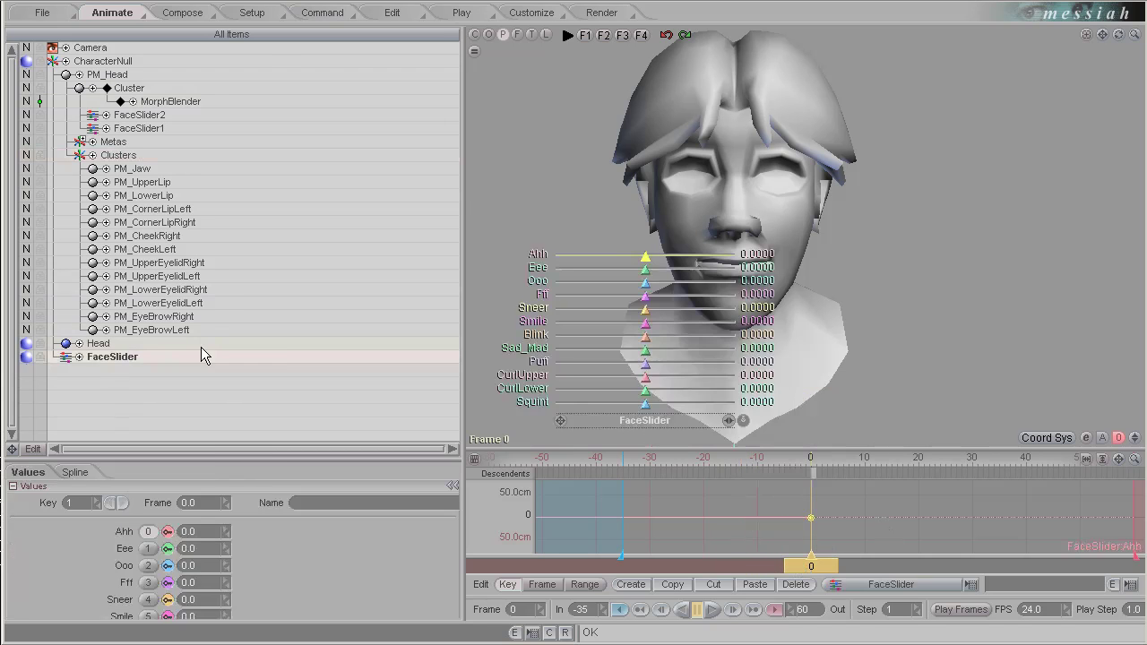
pyautogui.doubleClick(125, 358)
pyautogui.write('ControlFace')
pyautogui.press('Return')
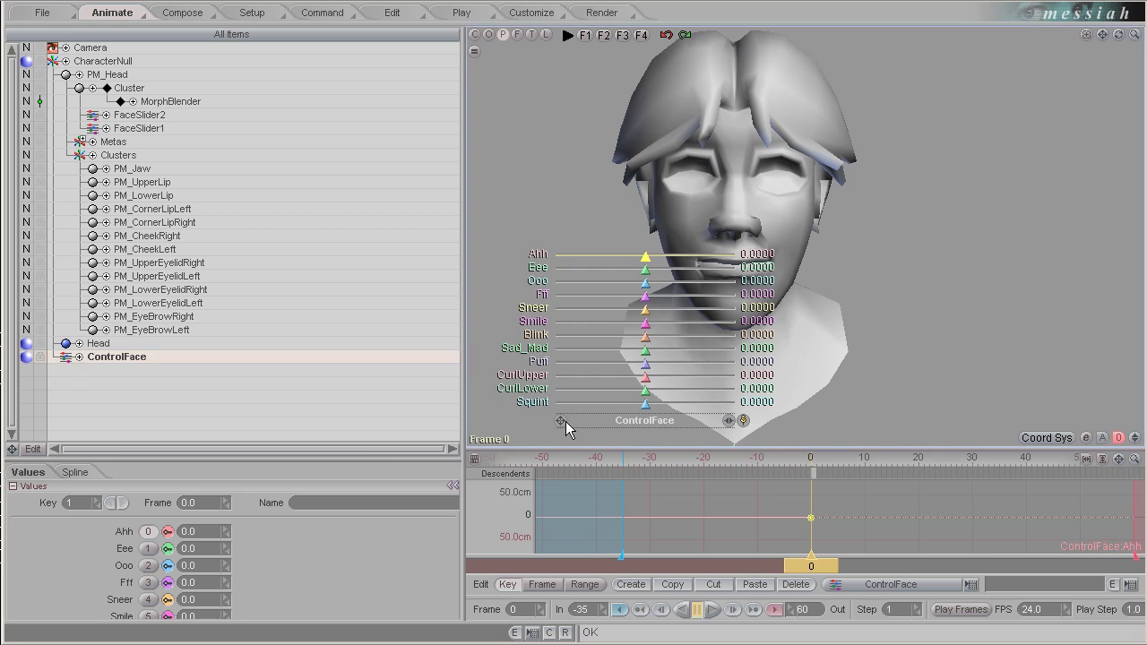
pyautogui.moveTo(562, 421); pyautogui.dragTo(914, 229)
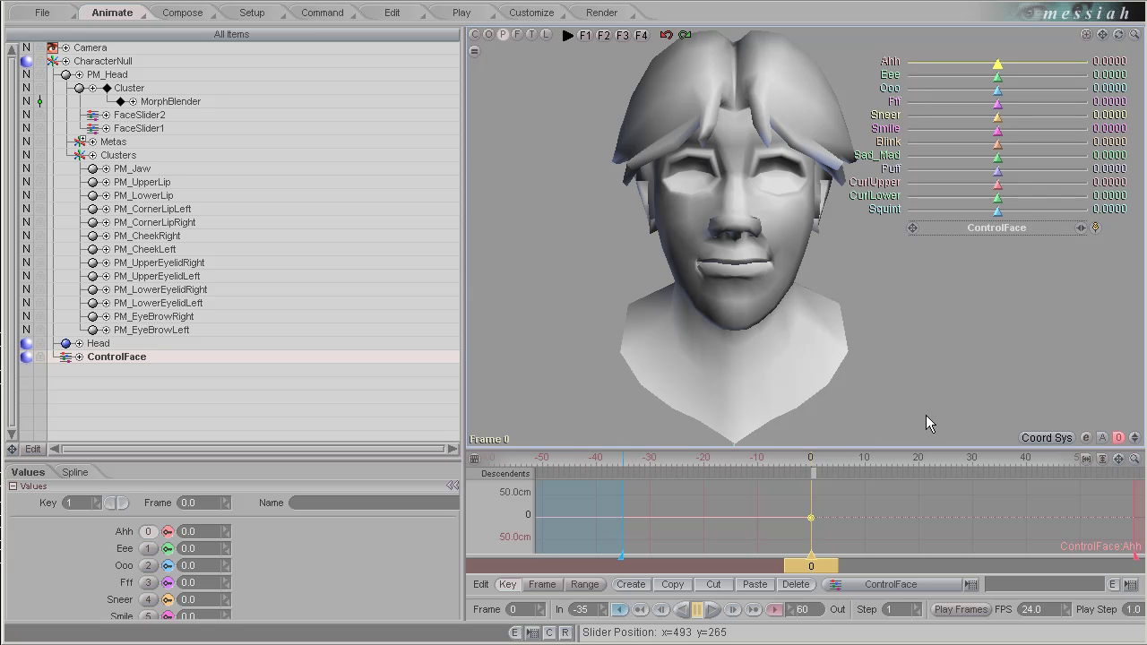
# Step: On frame -1, open the mouth for the Ahh pose by rotating PM_Jaw to a pitch of about 41.75 degrees
pyautogui.click(805, 566)
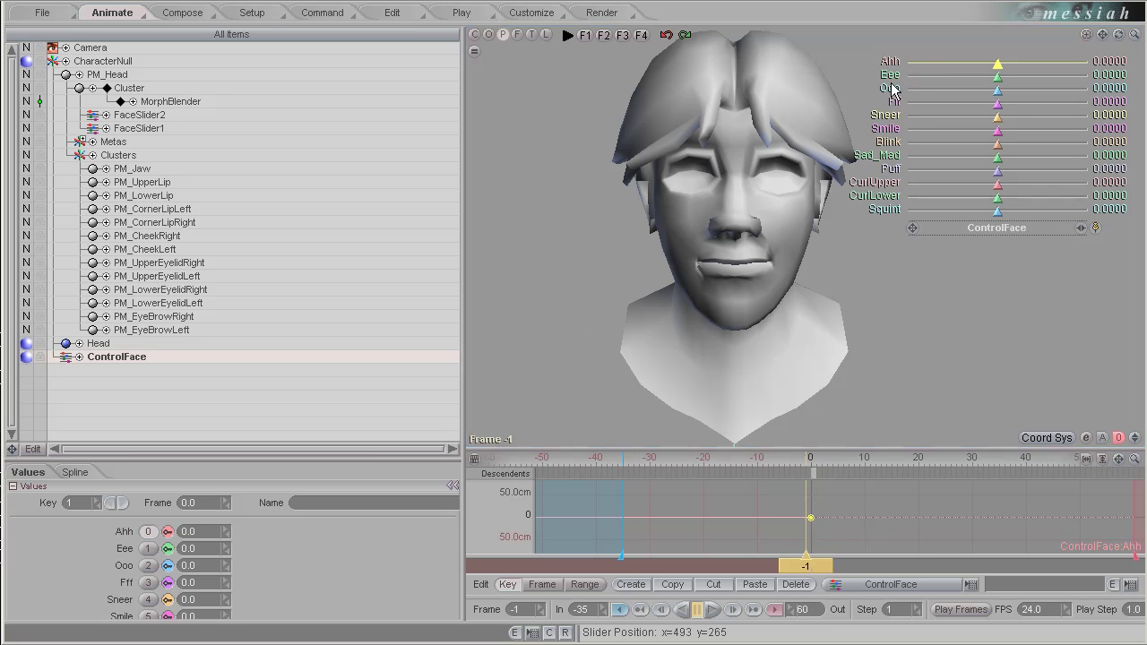
pyautogui.click(141, 168)
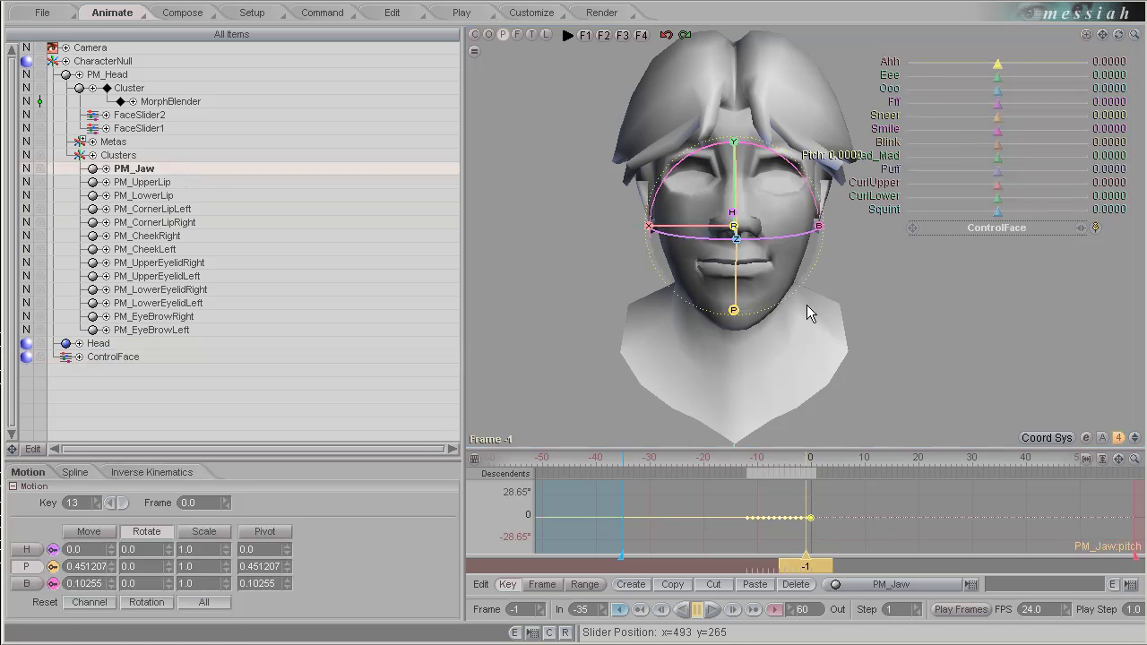
pyautogui.keyDown('alt'); pyautogui.moveTo(808, 305); pyautogui.dragTo(359, 312); pyautogui.keyUp('alt')
pyautogui.moveTo(791, 310); pyautogui.dragTo(574, 325)
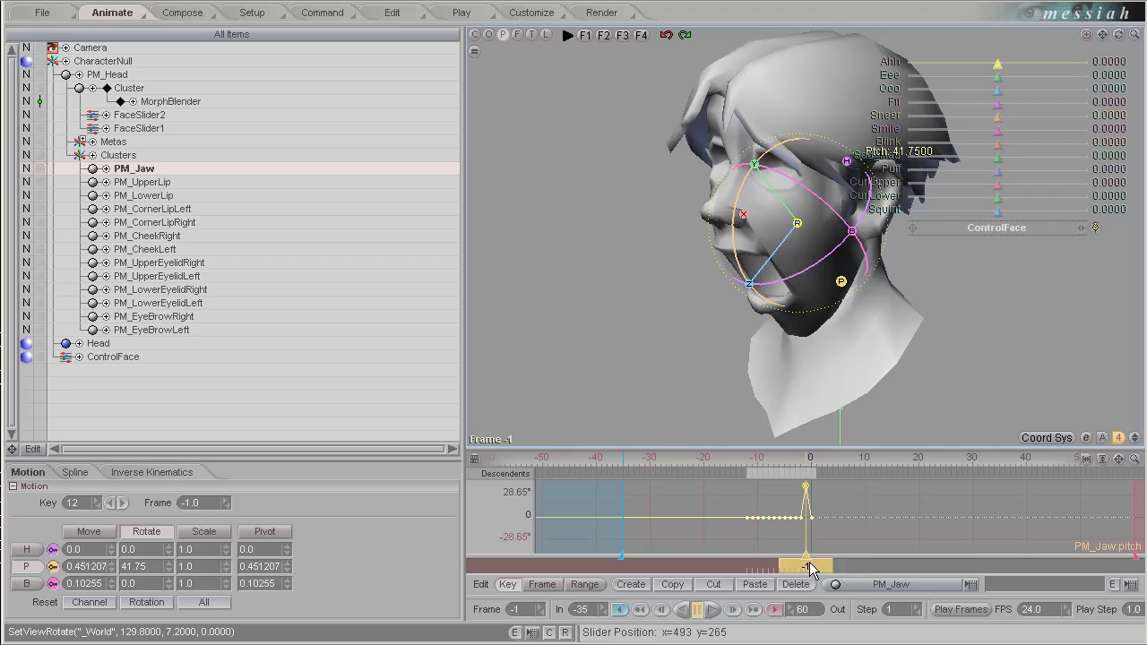
# Step: On frame -2, move PM_CornerLipLeft and PM_CornerLipRight together back into the face to a Z position of about 0.178
pyautogui.moveTo(809, 567); pyautogui.dragTo(801, 567)
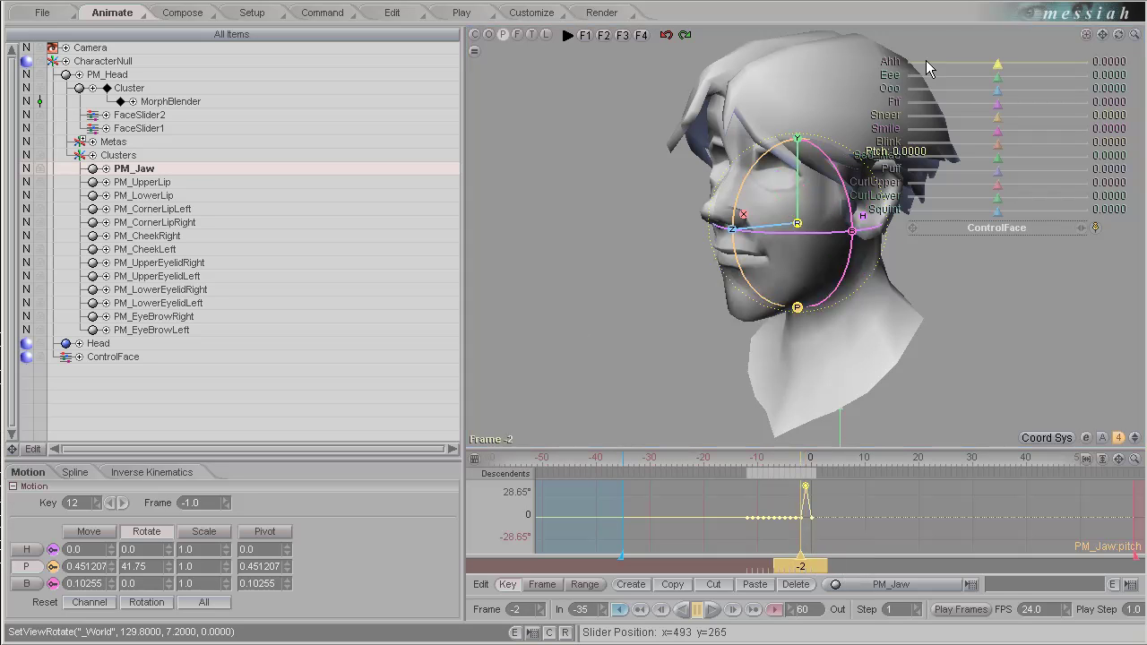
pyautogui.click(182, 211)
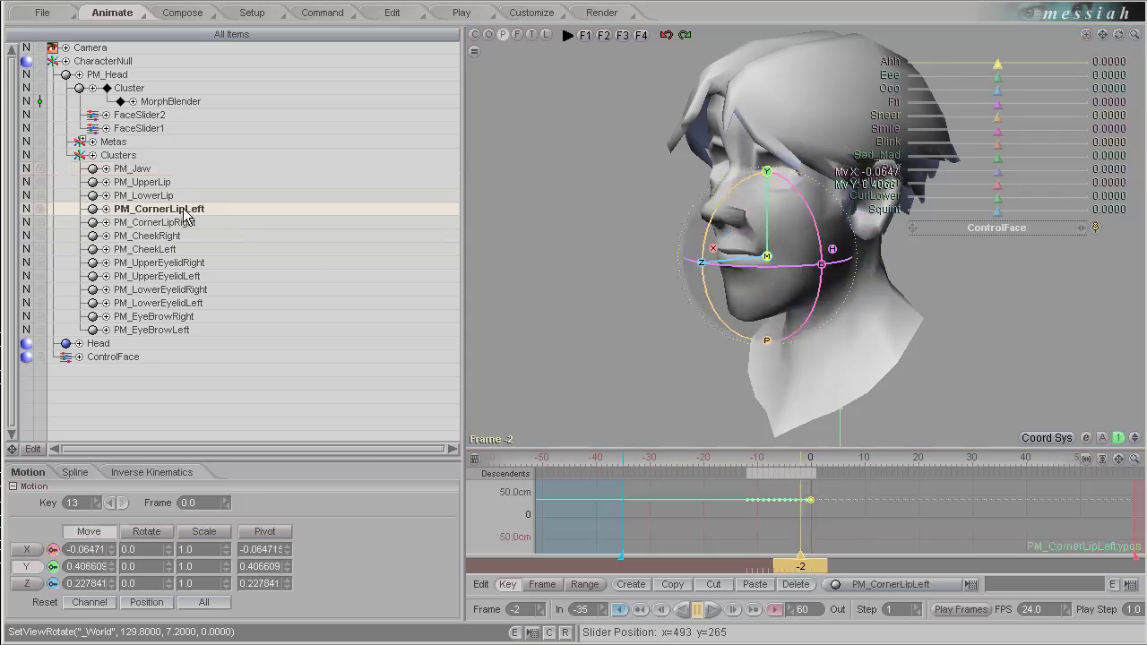
pyautogui.keyDown('ctrl'); pyautogui.click(182, 226); pyautogui.keyUp('ctrl')
pyautogui.keyDown('ctrl'); pyautogui.keyDown('alt'); pyautogui.moveTo(672, 283); pyautogui.dragTo(809, 307); pyautogui.keyUp('alt'); pyautogui.keyUp('ctrl')
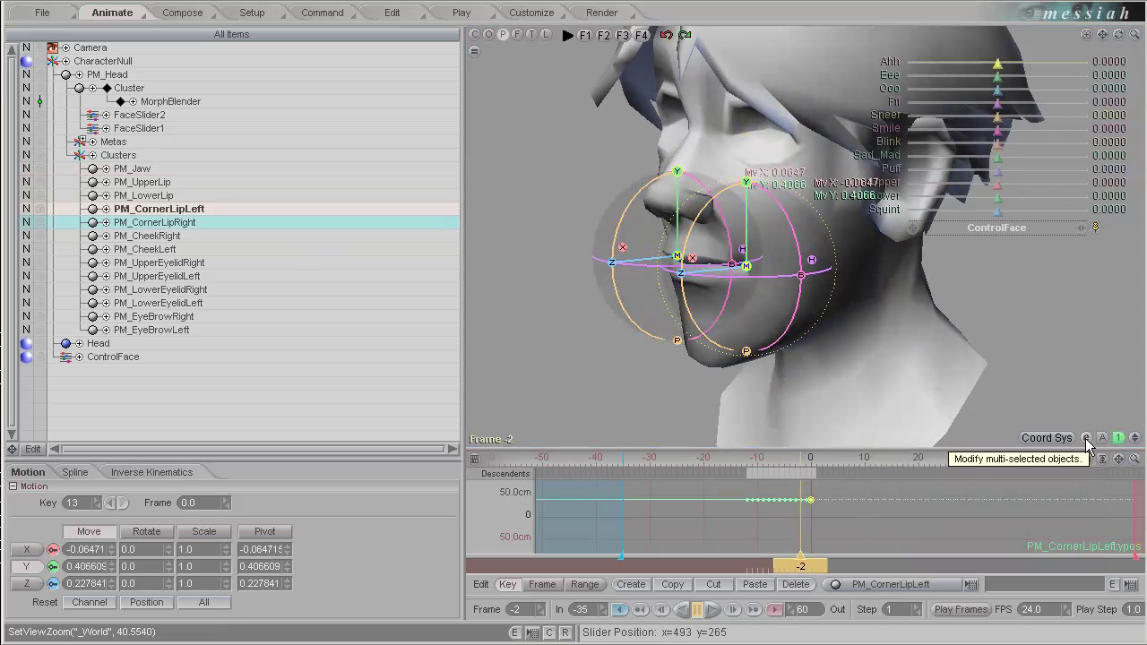
pyautogui.moveTo(680, 276); pyautogui.dragTo(714, 269)
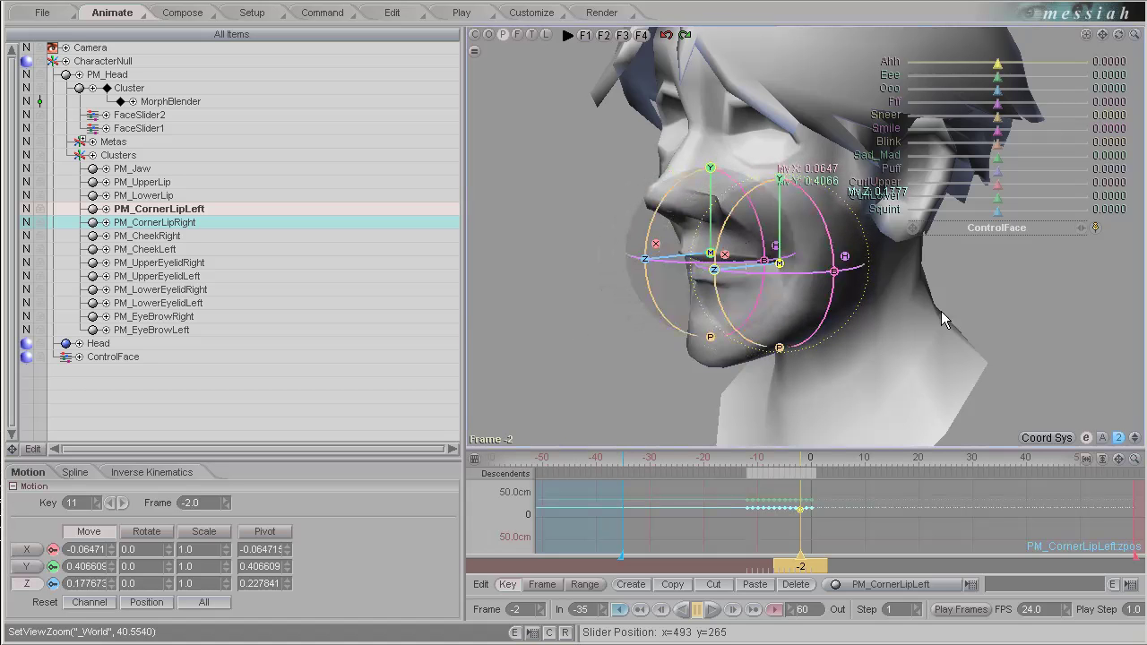
pyautogui.click(1087, 439)
# Step: Widen the frame -2 mouth by moving PM_CornerLipLeft to X about -0.082 and PM_CornerLipRight to X about 0.083
pyautogui.keyDown('alt'); pyautogui.moveTo(778, 323); pyautogui.dragTo(868, 226); pyautogui.keyUp('alt')
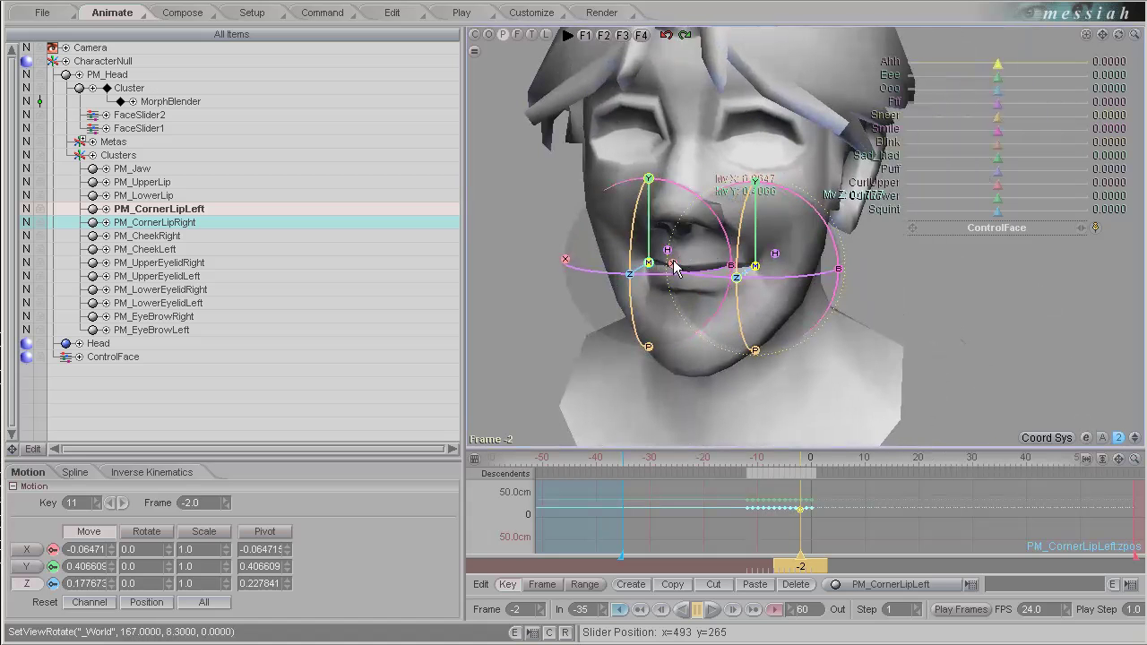
pyautogui.moveTo(675, 269); pyautogui.dragTo(689, 269)
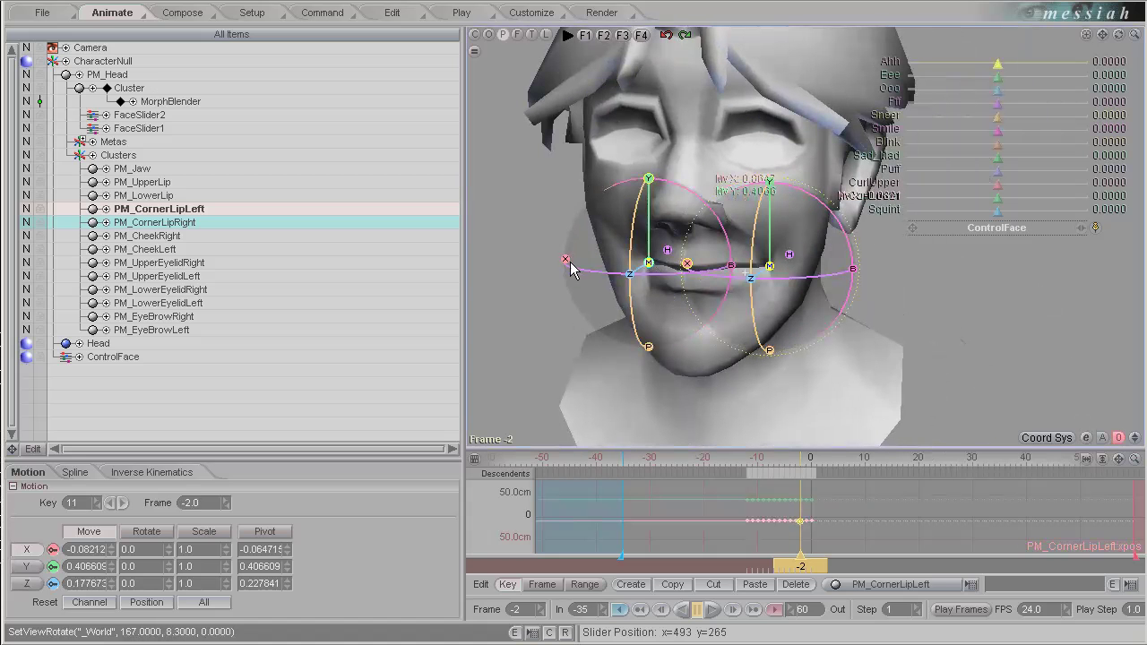
pyautogui.click(573, 325)
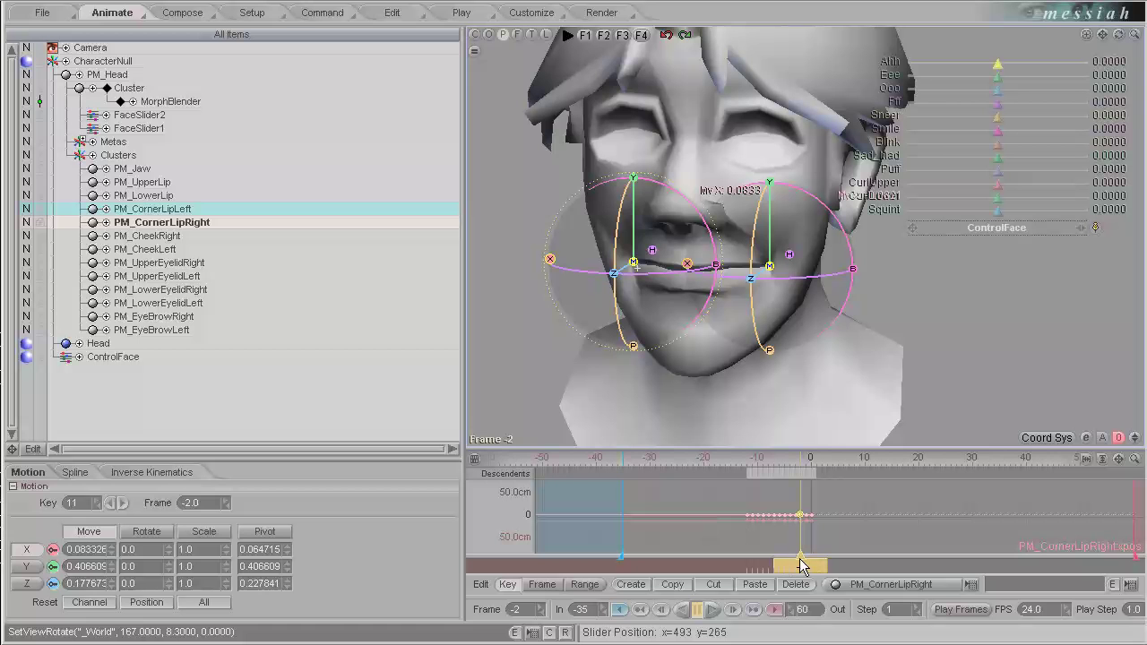
# Step: On frame -3, move both lip corner effectors forward together to a Z position of about 0.276
pyautogui.moveTo(800, 565); pyautogui.dragTo(795, 564)
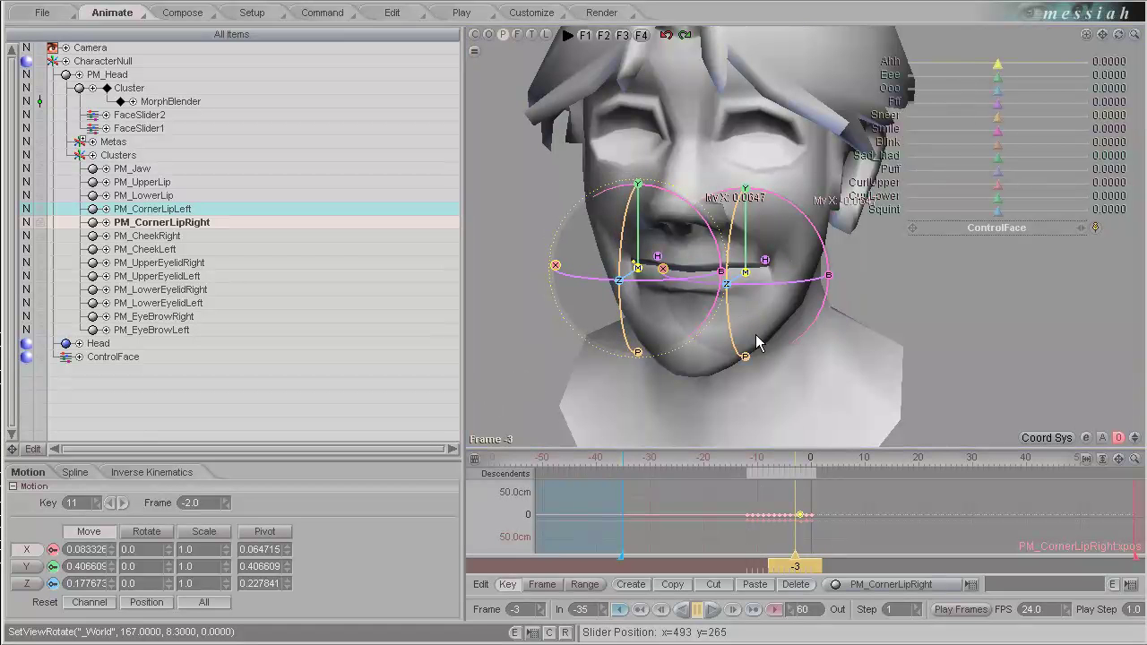
pyautogui.moveTo(761, 343); pyautogui.dragTo(610, 253, button='middle')
pyautogui.press('y')
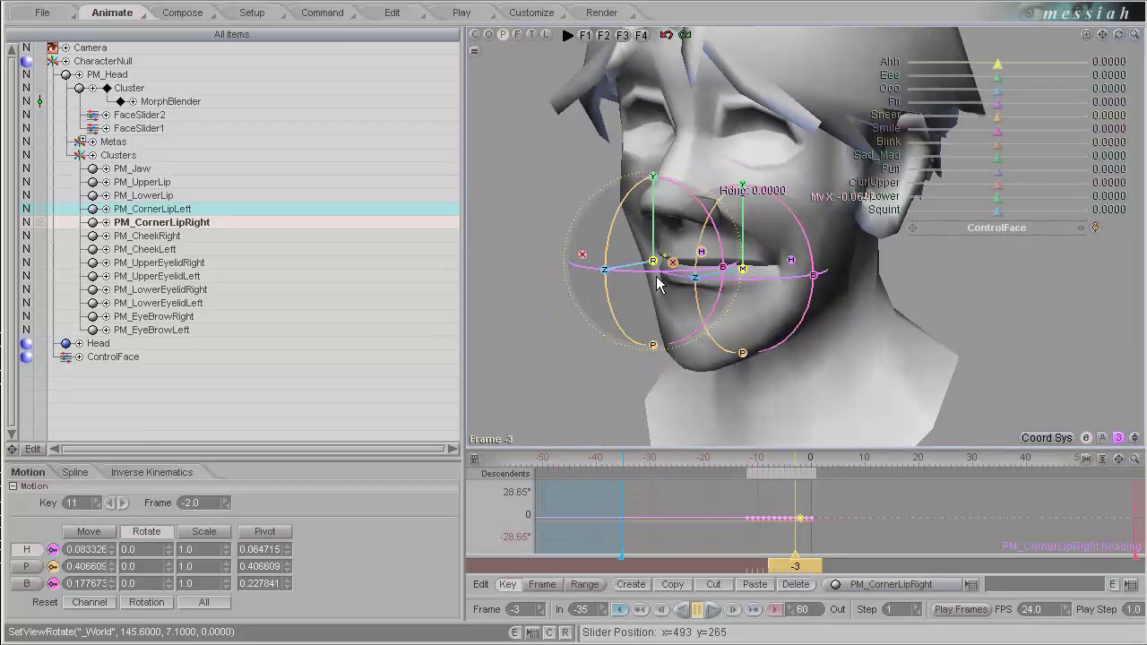
pyautogui.press('t')
pyautogui.moveTo(574, 325); pyautogui.dragTo(574, 325)
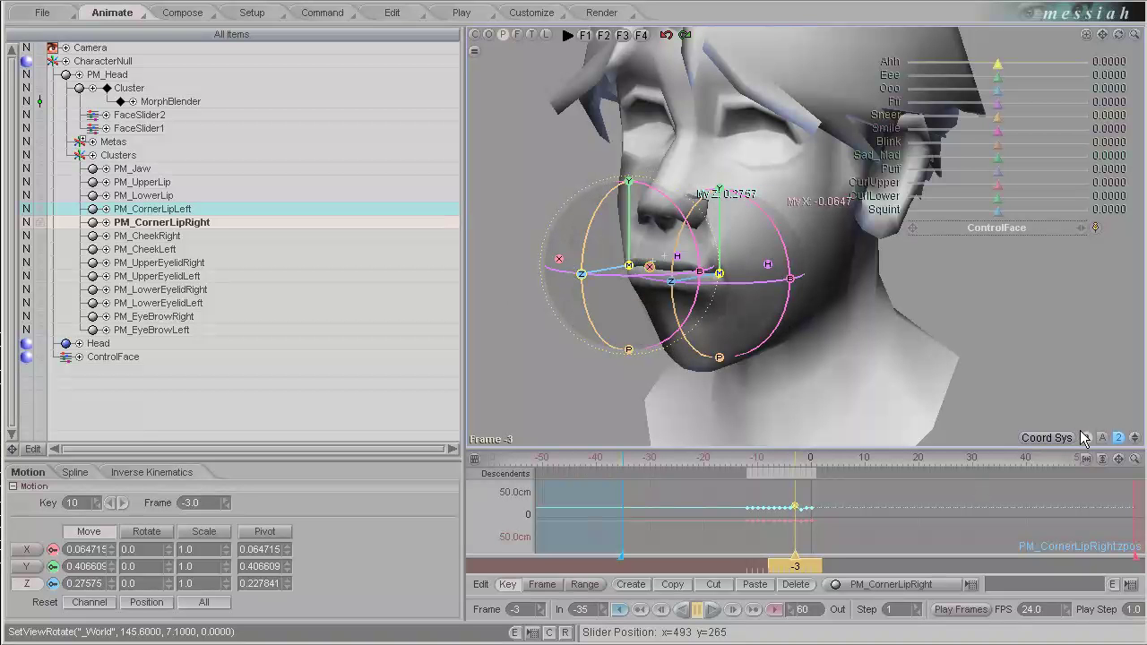
# Step: Pucker the frame -3 mouth by moving PM_CornerLipLeft to X about -0.025 and PM_CornerLipRight to X about 0.019
pyautogui.moveTo(873, 356); pyautogui.dragTo(620, 275, button='middle')
pyautogui.moveTo(623, 279); pyautogui.dragTo(671, 306)
pyautogui.moveTo(742, 283); pyautogui.dragTo(575, 324, button='middle')
pyautogui.moveTo(737, 281); pyautogui.dragTo(575, 325)
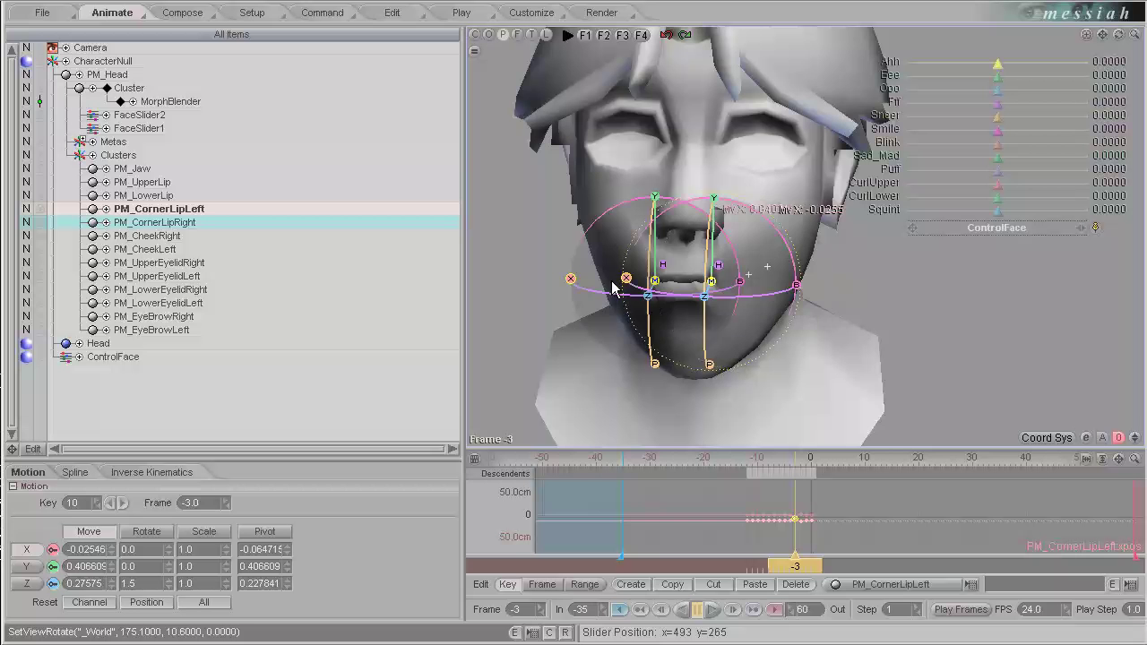
pyautogui.moveTo(613, 281); pyautogui.dragTo(630, 272, button='middle')
pyautogui.moveTo(630, 273); pyautogui.dragTo(600, 276)
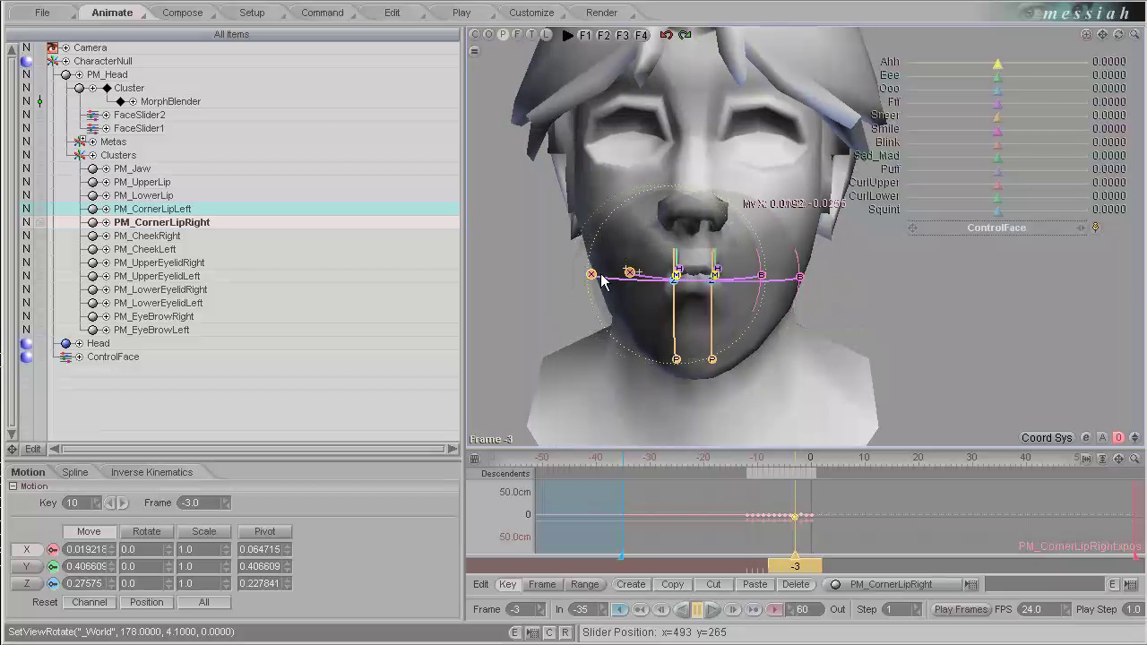
pyautogui.moveTo(600, 276); pyautogui.dragTo(619, 324, button='middle')
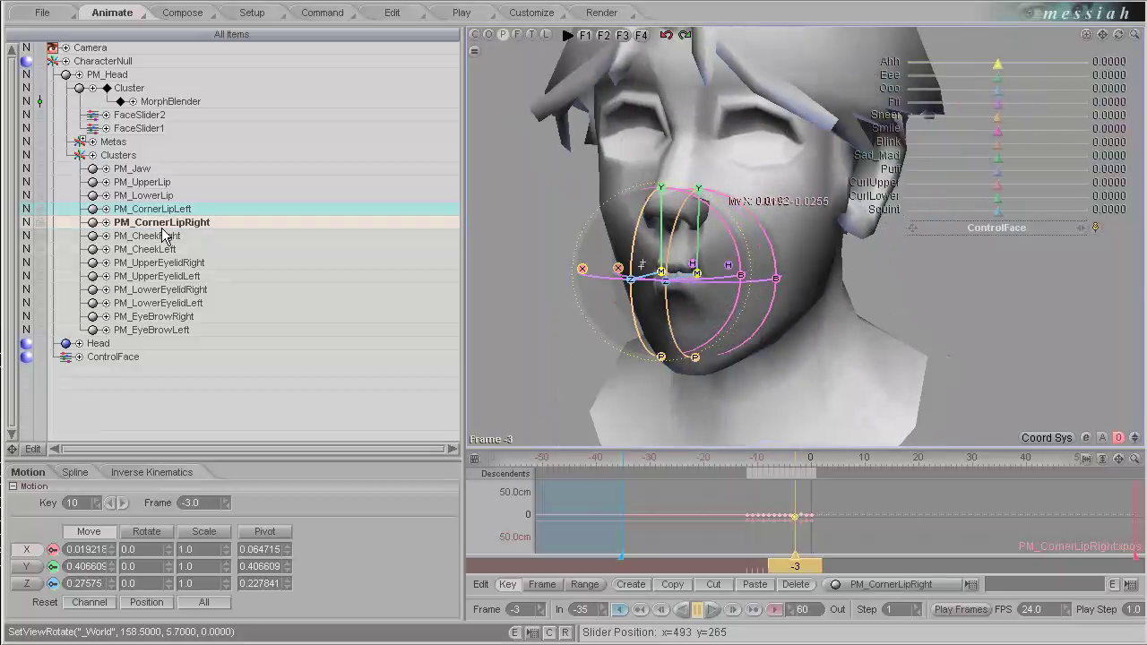
# Step: On frame -4, rotate PM_Jaw to a pitch of -4.5 degrees and move it back to Z about 0.072 for the Fff pose
pyautogui.moveTo(795, 566); pyautogui.dragTo(787, 569)
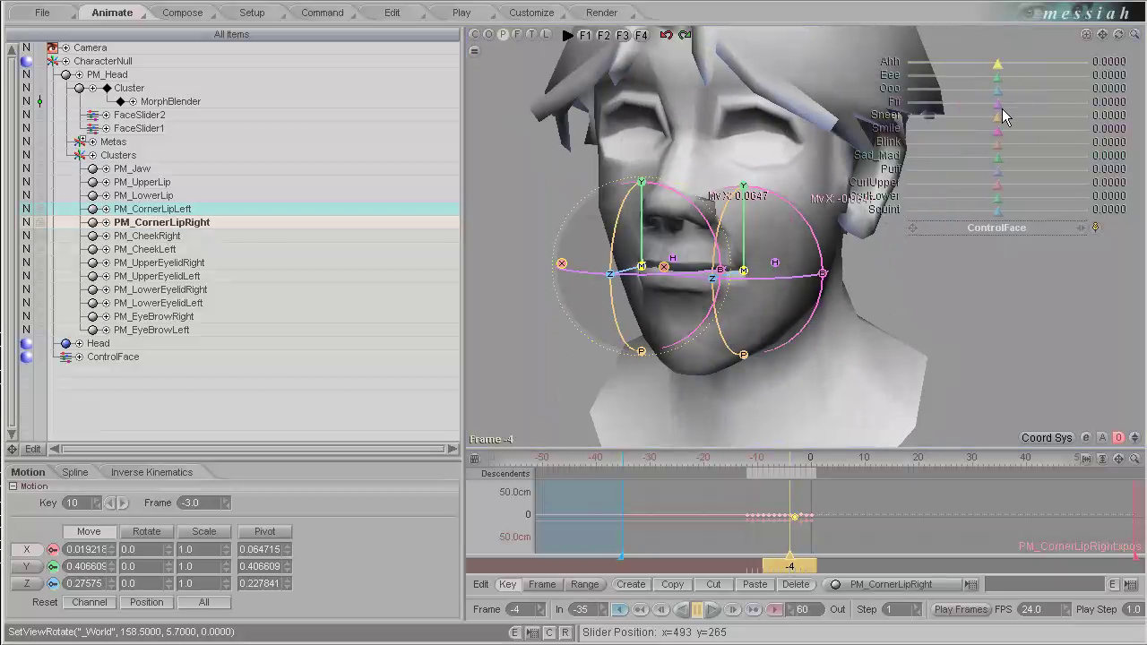
pyautogui.click(140, 169)
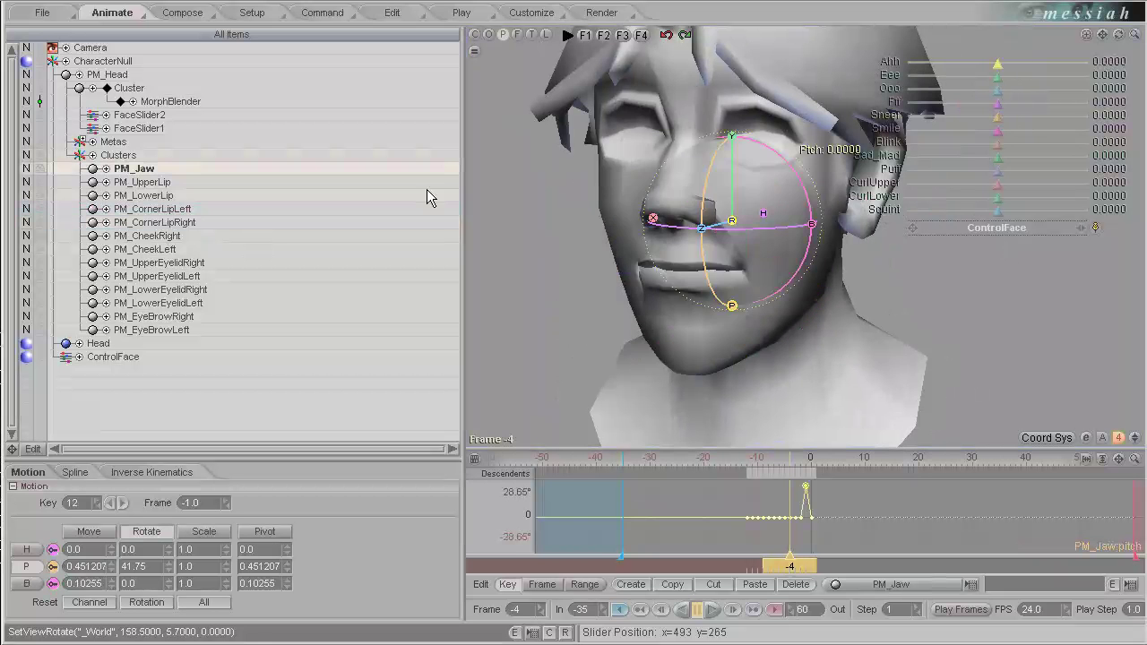
pyautogui.moveTo(540, 176); pyautogui.dragTo(567, 160, button='middle')
pyautogui.moveTo(778, 230); pyautogui.dragTo(739, 261)
pyautogui.press('y')
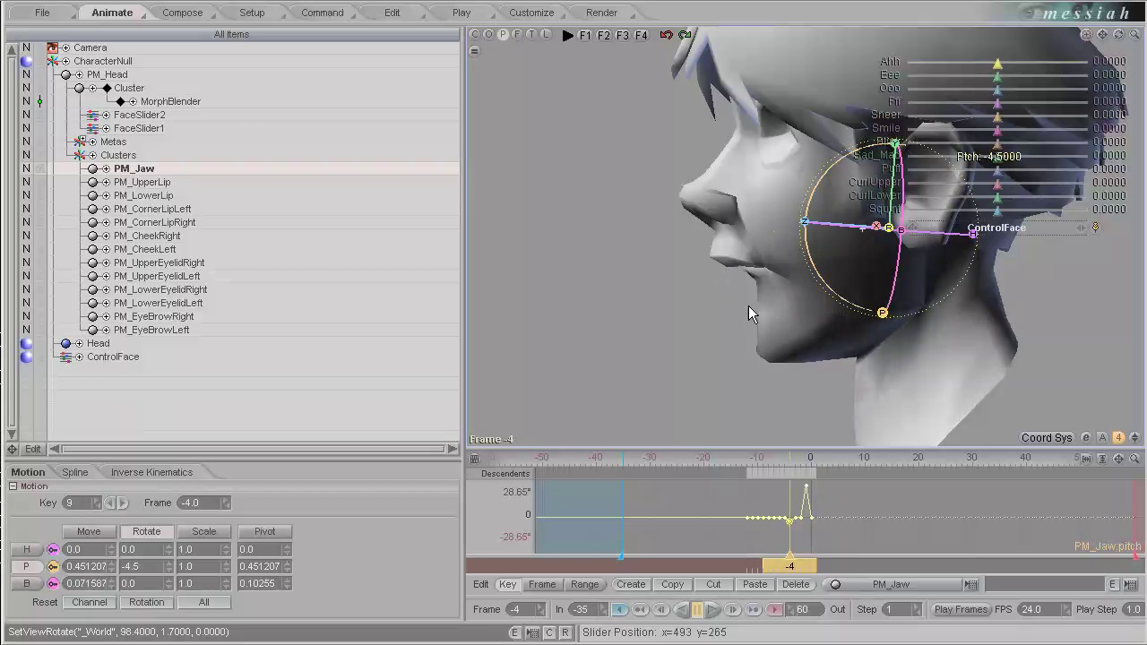
pyautogui.moveTo(755, 259); pyautogui.dragTo(964, 207, button='middle')
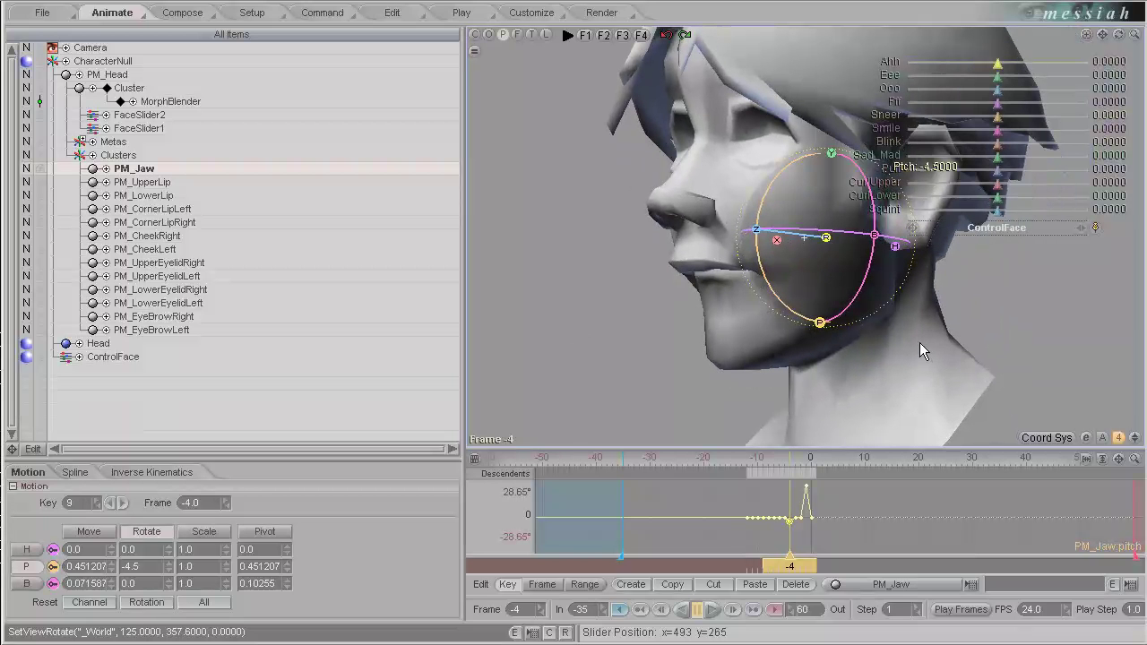
# Step: On frame -5, shape the Sneer pose by raising PM_UpperLip to Y about 0.451 and setting PM_LowerLip to Y about 0.385
pyautogui.press('Left')
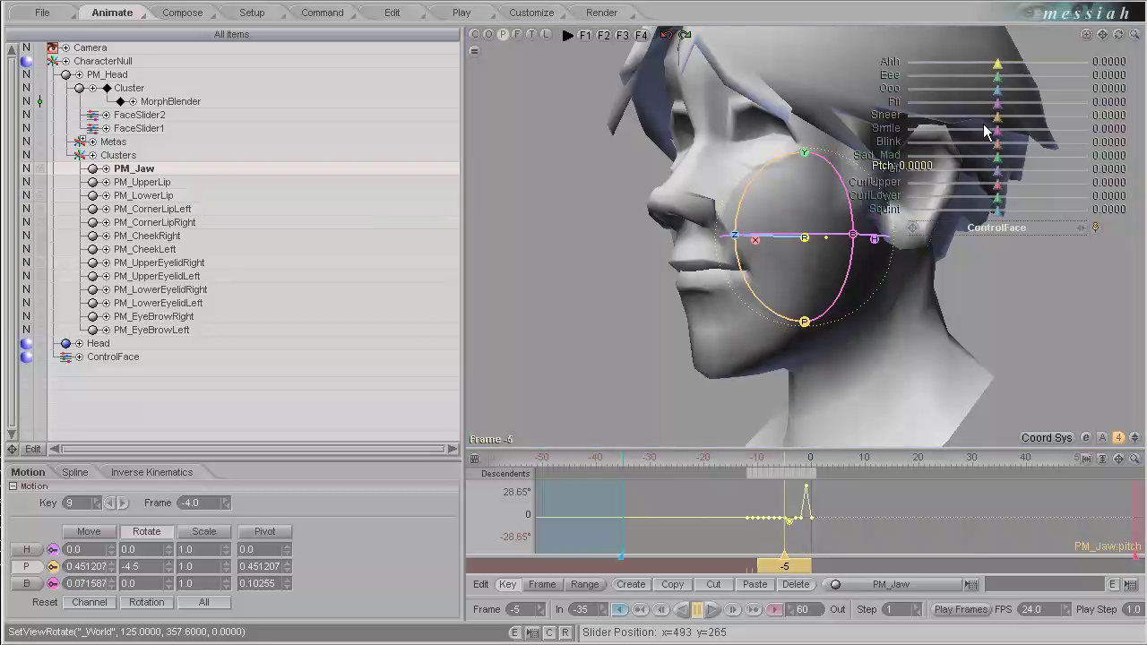
pyautogui.click(162, 183)
pyautogui.moveTo(693, 176); pyautogui.dragTo(694, 149)
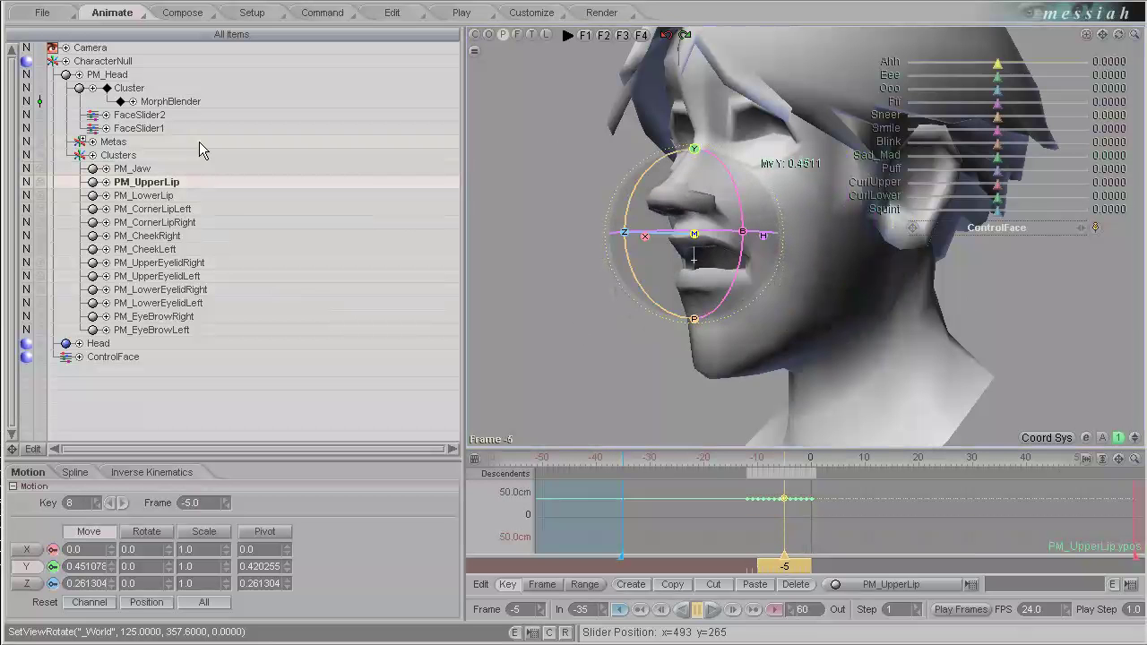
pyautogui.click(161, 197)
pyautogui.press('t')
pyautogui.moveTo(696, 200); pyautogui.dragTo(578, 328)
# Step: On frame -6, raise both lip corner effectors together to a Y position of about 0.454 for the Smile pose
pyautogui.moveTo(791, 565); pyautogui.dragTo(778, 567)
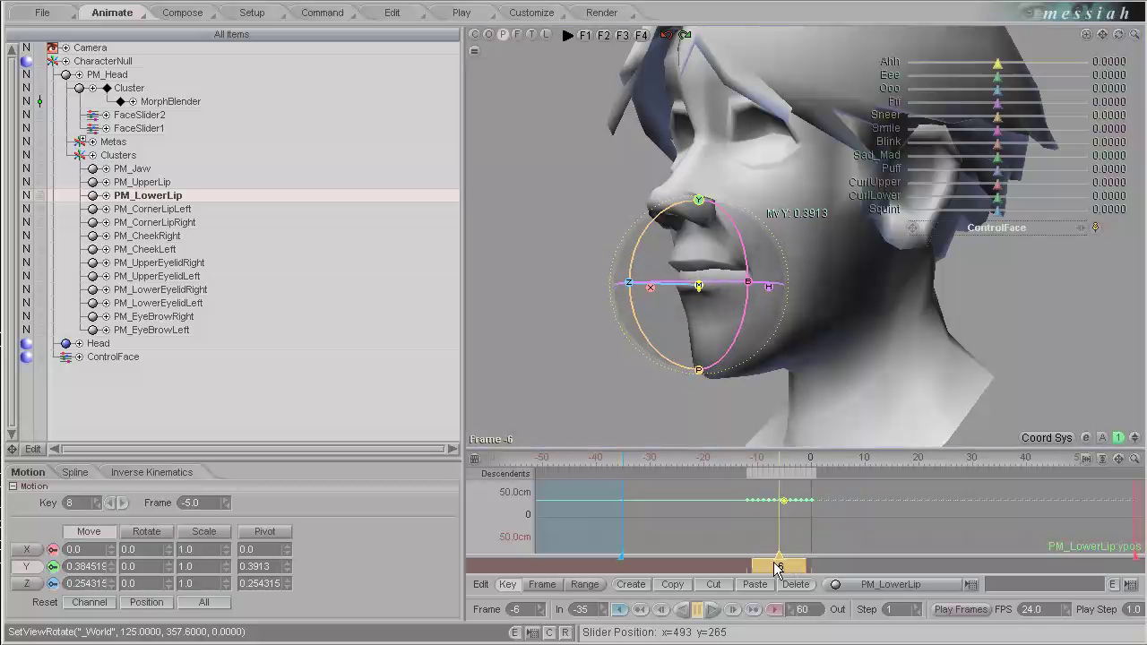
pyautogui.click(179, 209)
pyautogui.keyDown('shift'); pyautogui.click(179, 222); pyautogui.keyUp('shift')
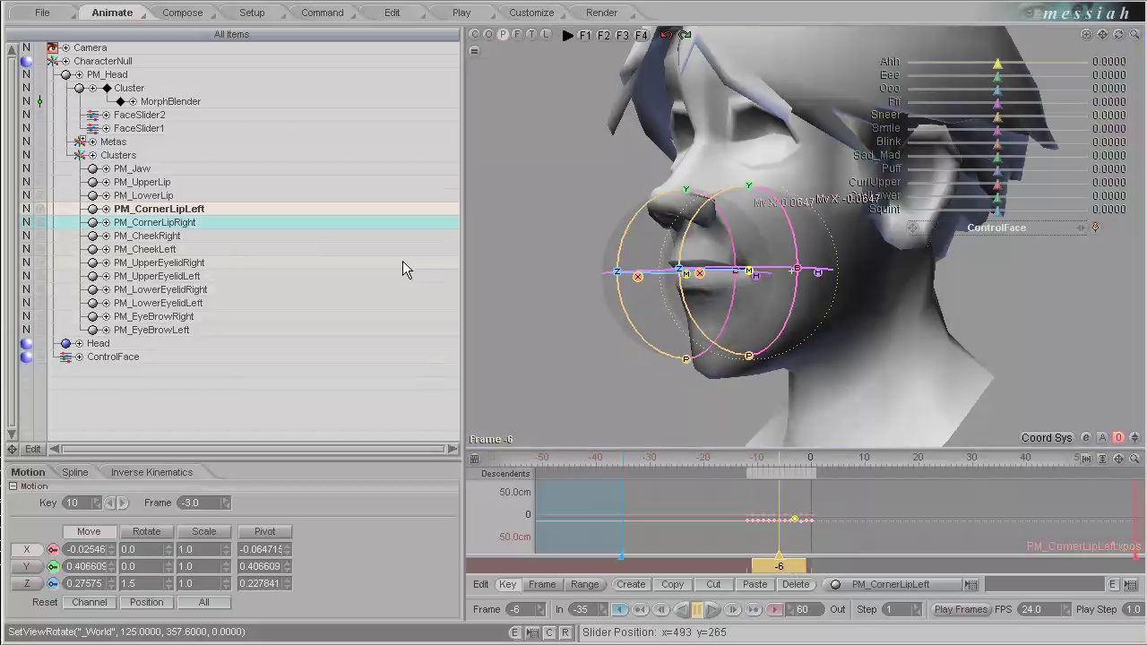
pyautogui.moveTo(667, 296); pyautogui.dragTo(708, 299, button='middle')
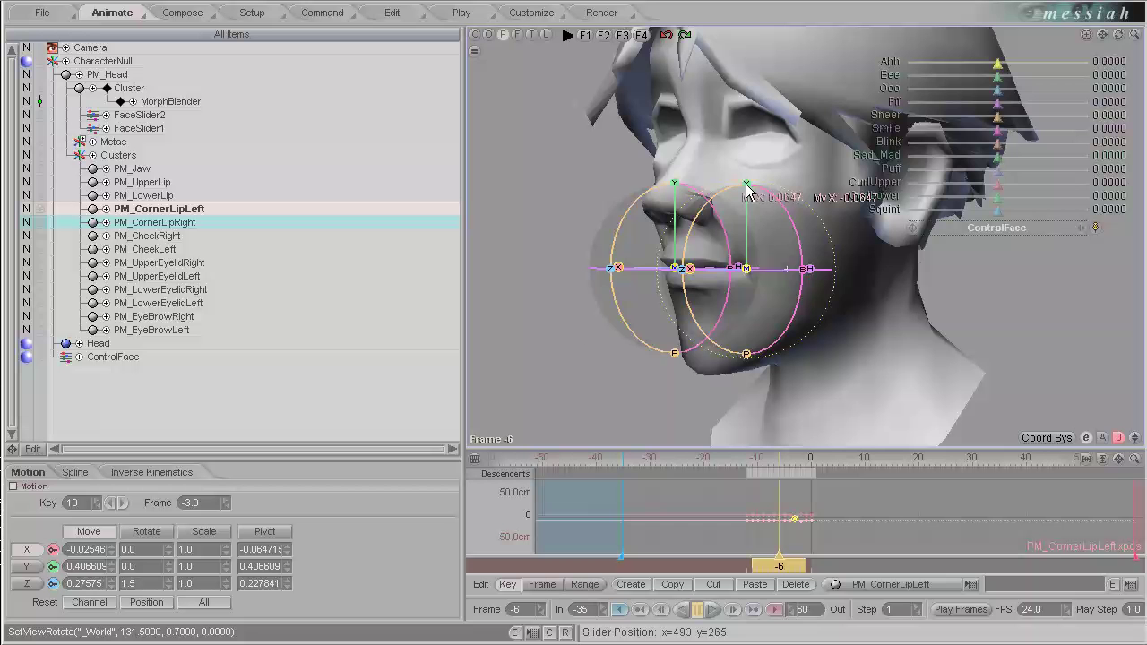
pyautogui.moveTo(746, 190); pyautogui.dragTo(575, 322)
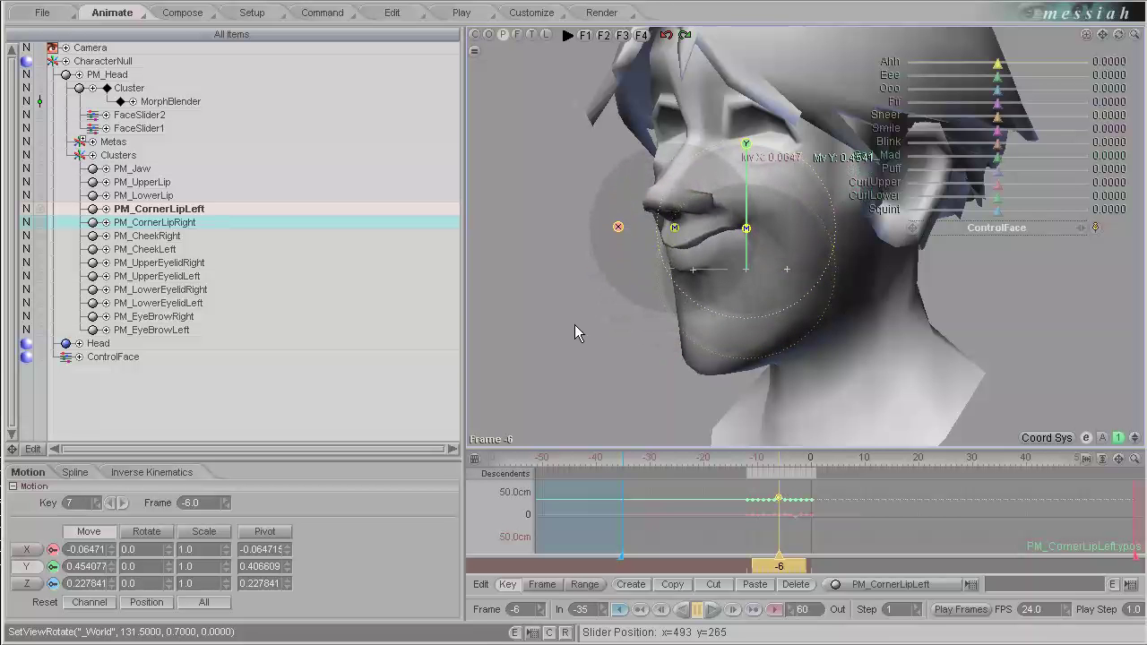
pyautogui.moveTo(574, 324)
pyautogui.mouseDown(button='middle')
pyautogui.moveTo(681, 326)
pyautogui.moveTo(581, 326)
pyautogui.mouseUp(button='middle')
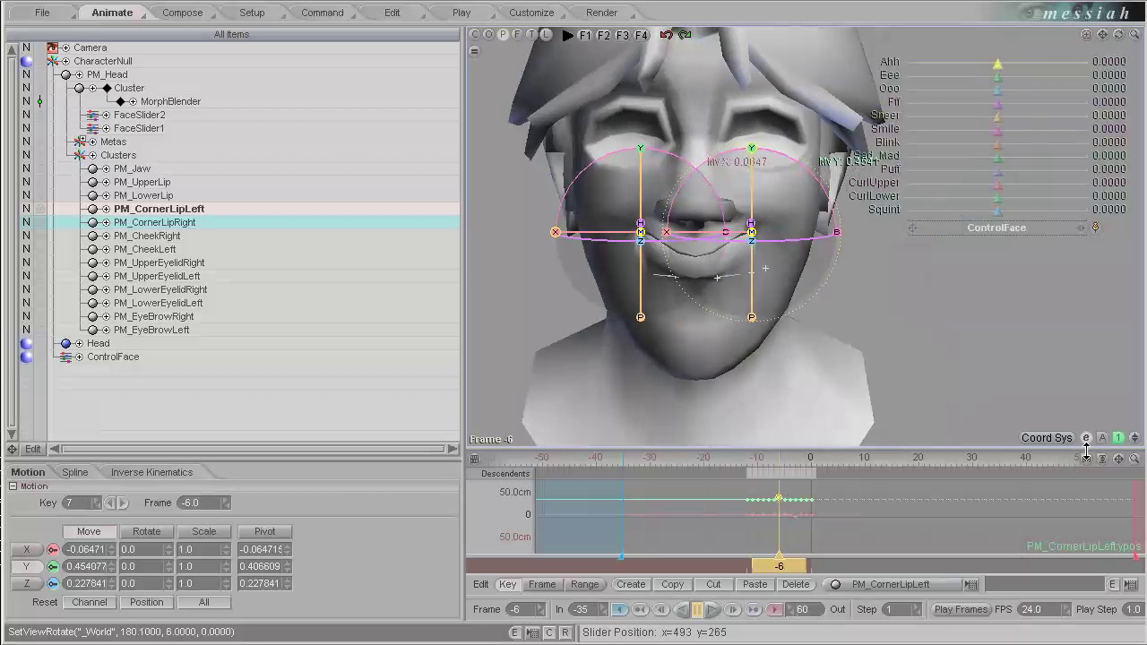
# Step: Bank the frame -6 lip corners, PM_CornerLipLeft to about -29.25 degrees and PM_CornerLipRight to about 17.75 degrees
pyautogui.press('y')
pyautogui.moveTo(838, 235); pyautogui.dragTo(574, 325)
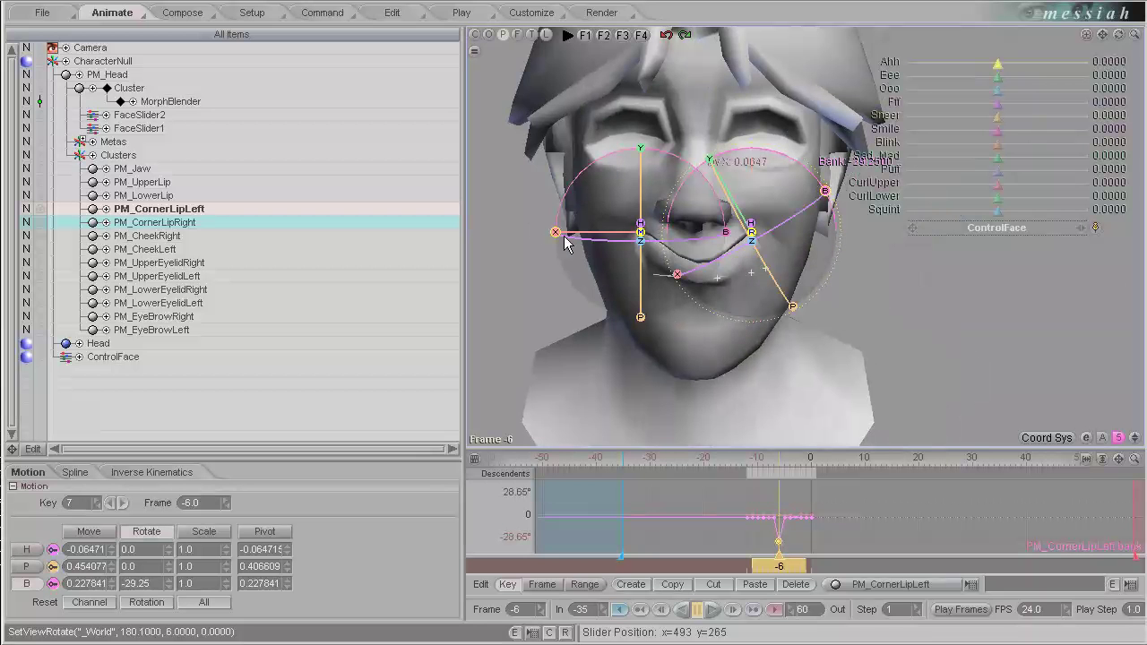
pyautogui.press('Down')
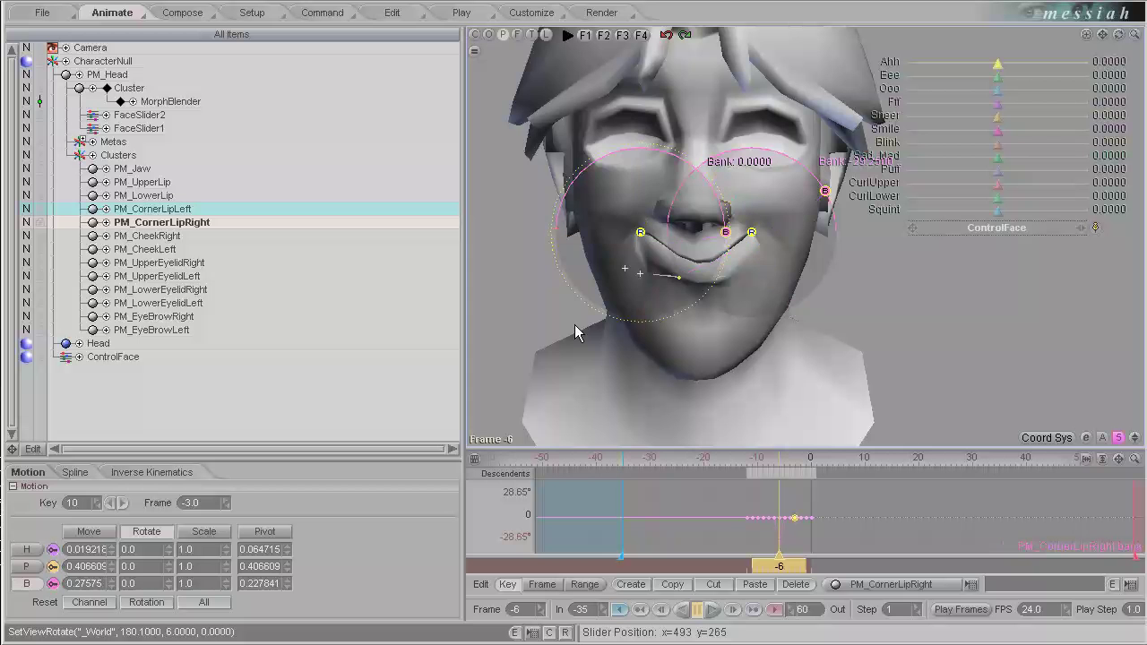
pyautogui.moveTo(575, 324); pyautogui.dragTo(574, 324)
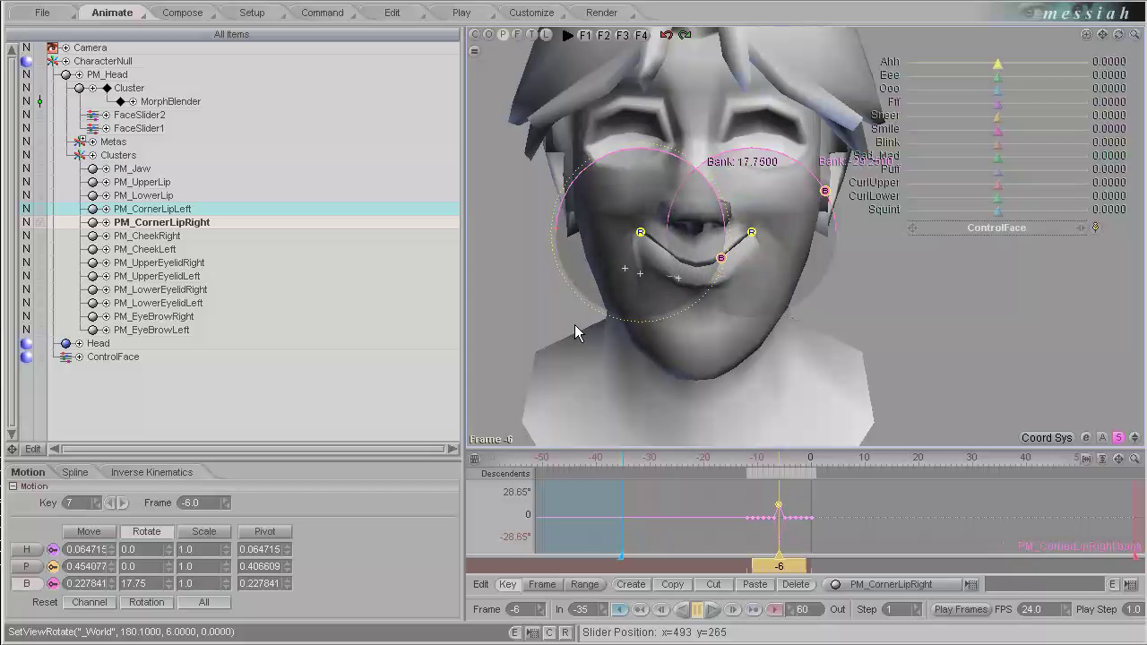
pyautogui.moveTo(574, 325)
pyautogui.mouseDown(button='middle')
pyautogui.moveTo(564, 325)
pyautogui.moveTo(575, 324)
pyautogui.mouseUp(button='middle')
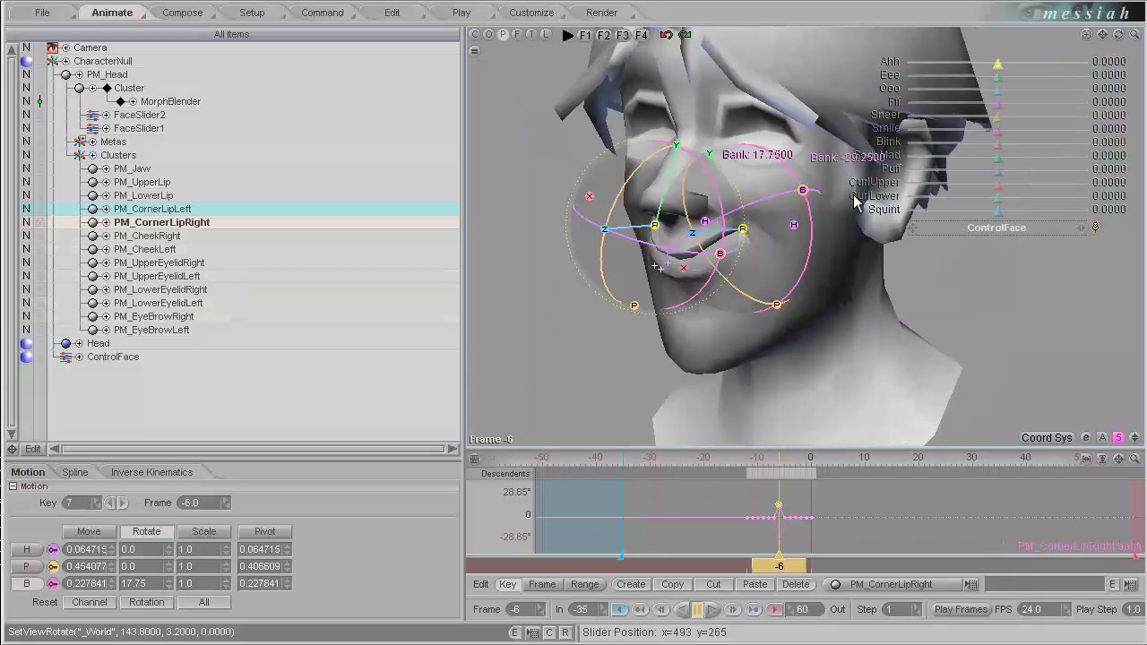
# Step: On frame -7, pitch PM_UpperEyelidRight and PM_UpperEyelidLeft together to 85 degrees for the Blink pose
pyautogui.press('Left')
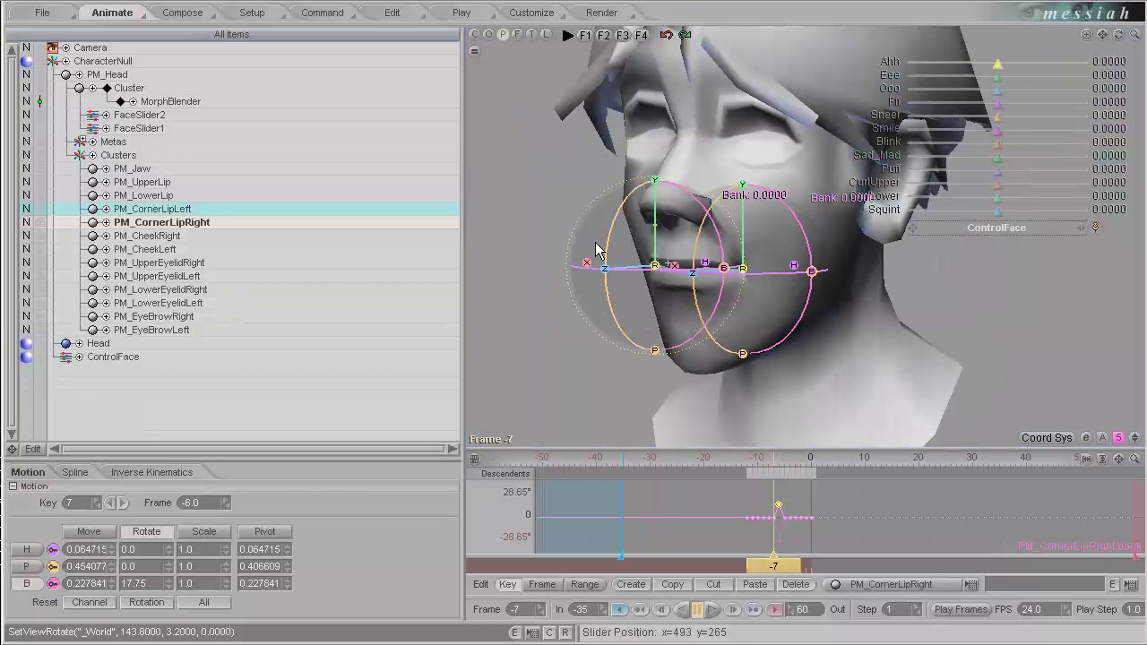
pyautogui.click(200, 263)
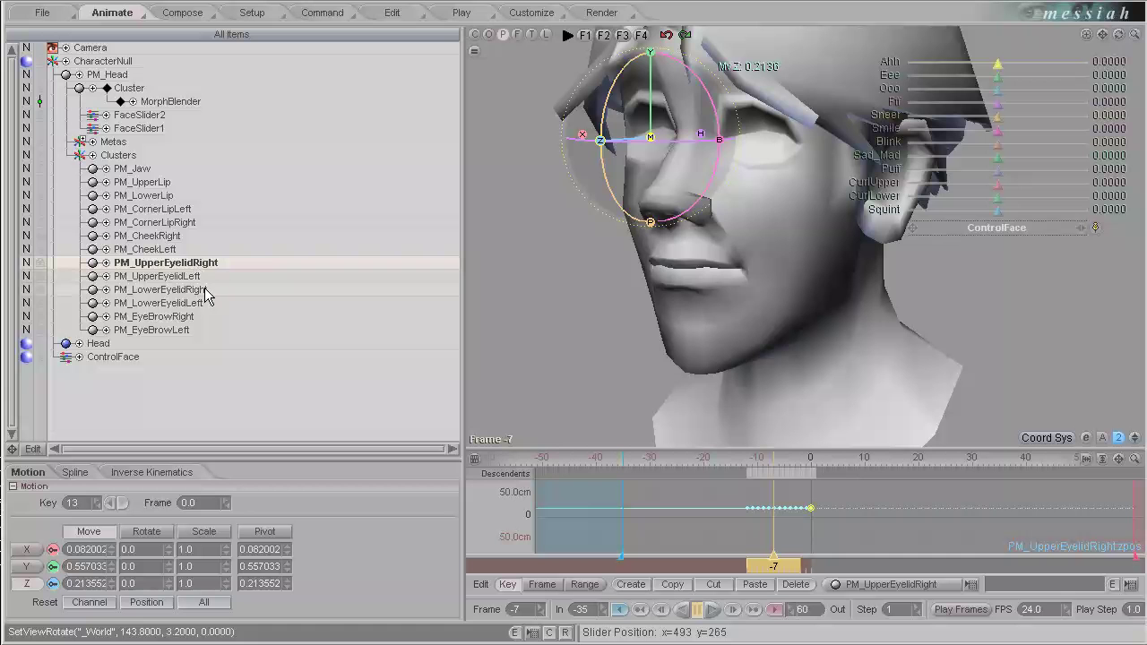
pyautogui.keyDown('ctrl'); pyautogui.click(191, 277); pyautogui.keyUp('ctrl')
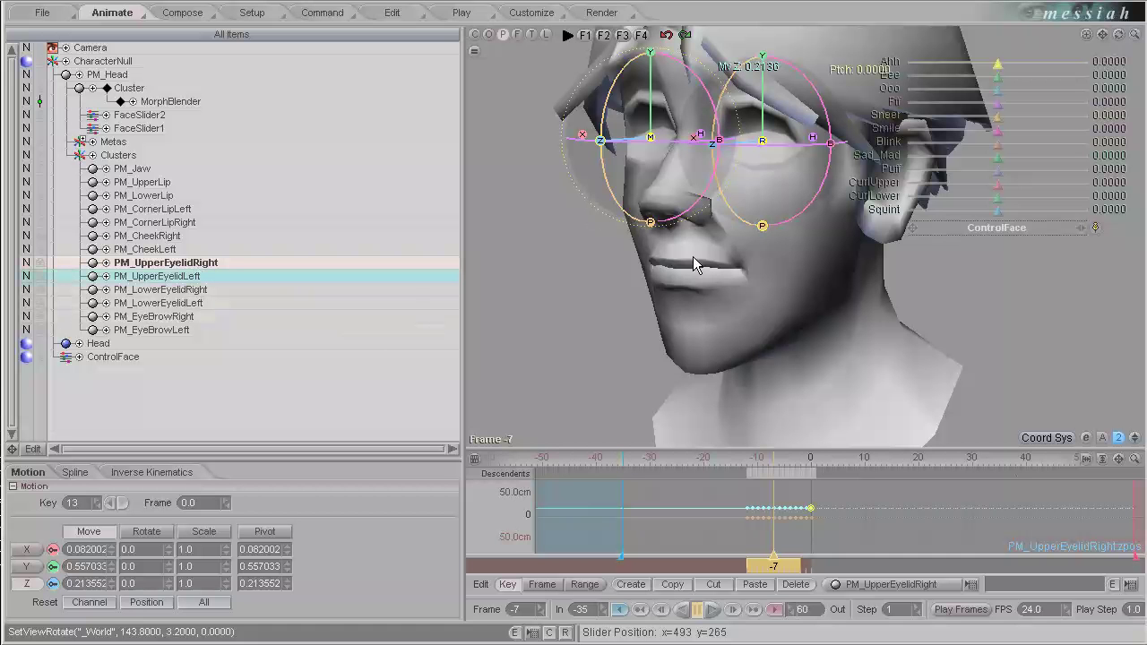
pyautogui.moveTo(763, 228); pyautogui.dragTo(574, 329)
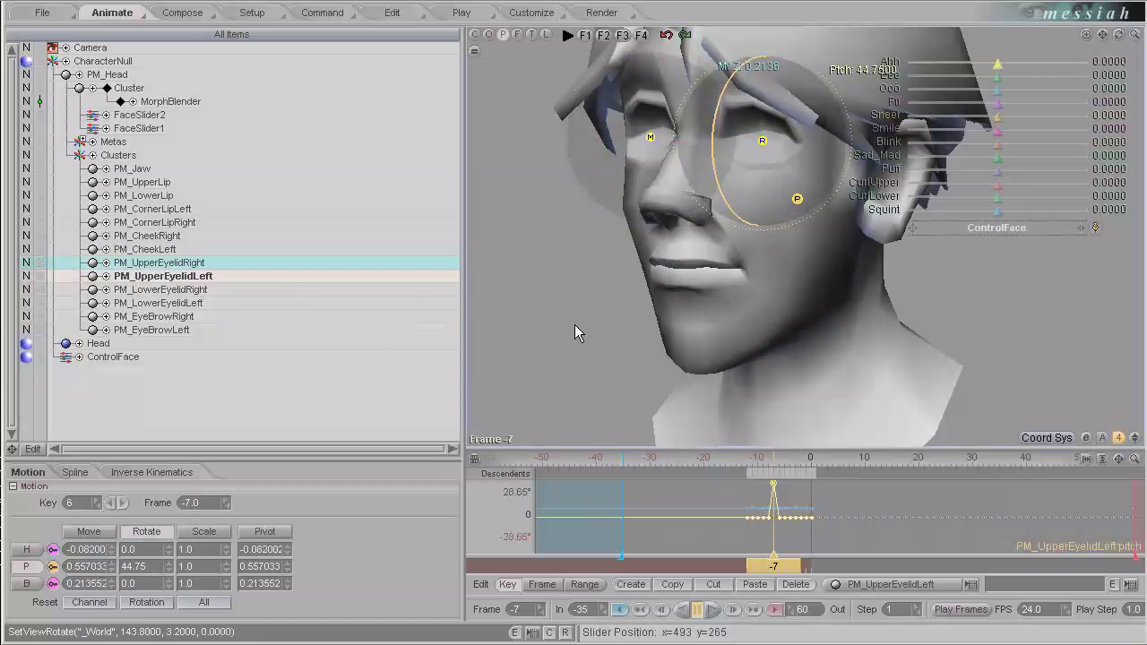
pyautogui.hotkey('ctrl', 'z')
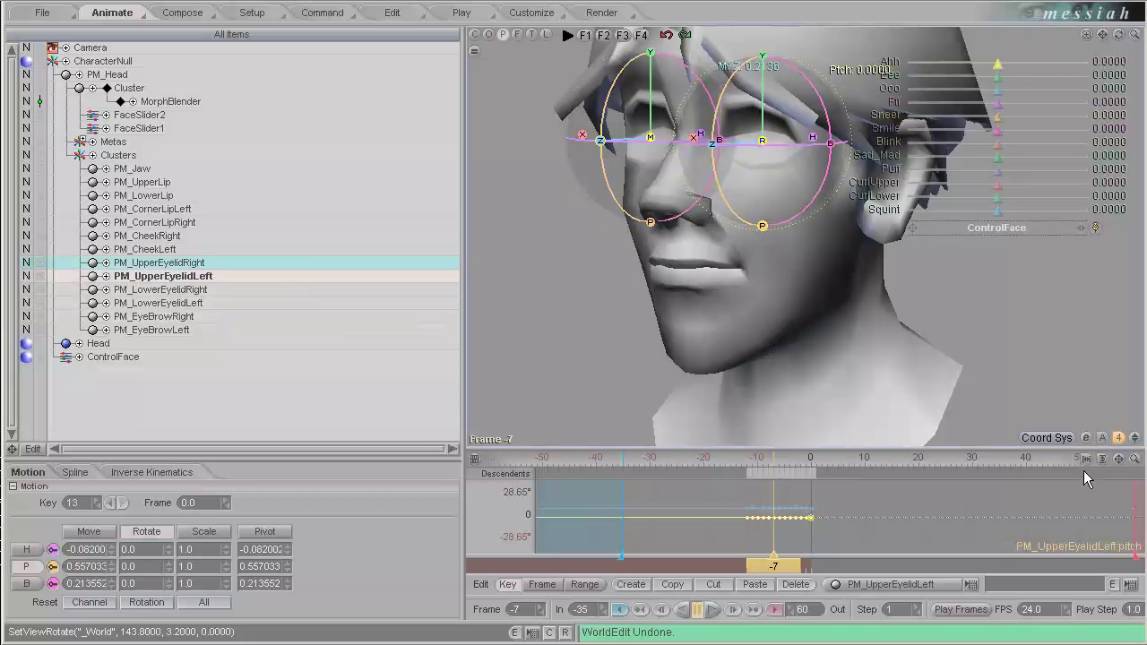
pyautogui.moveTo(763, 226); pyautogui.dragTo(575, 325)
pyautogui.moveTo(574, 324); pyautogui.dragTo(995, 224, button='middle')
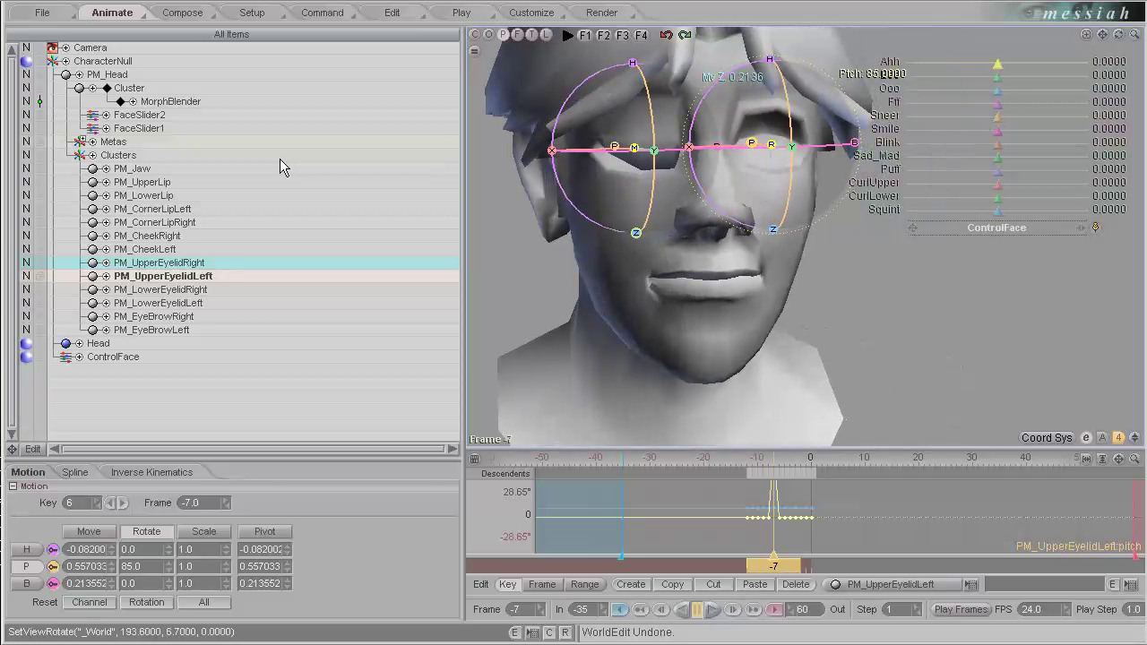
# Step: Try setting FaceSlider1's PM_UpperEyelidLeft and PM_LowerEyelidLeft channels to 1.0 on frame -7, and reset all its channels
pyautogui.click(139, 129)
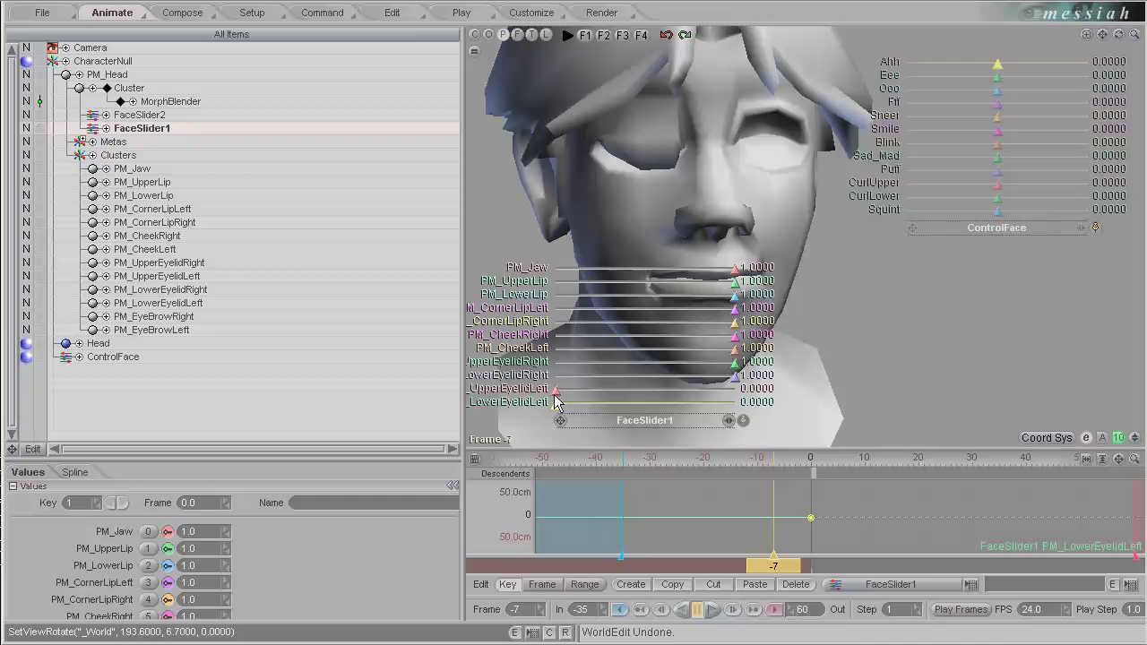
pyautogui.moveTo(555, 392); pyautogui.dragTo(583, 324)
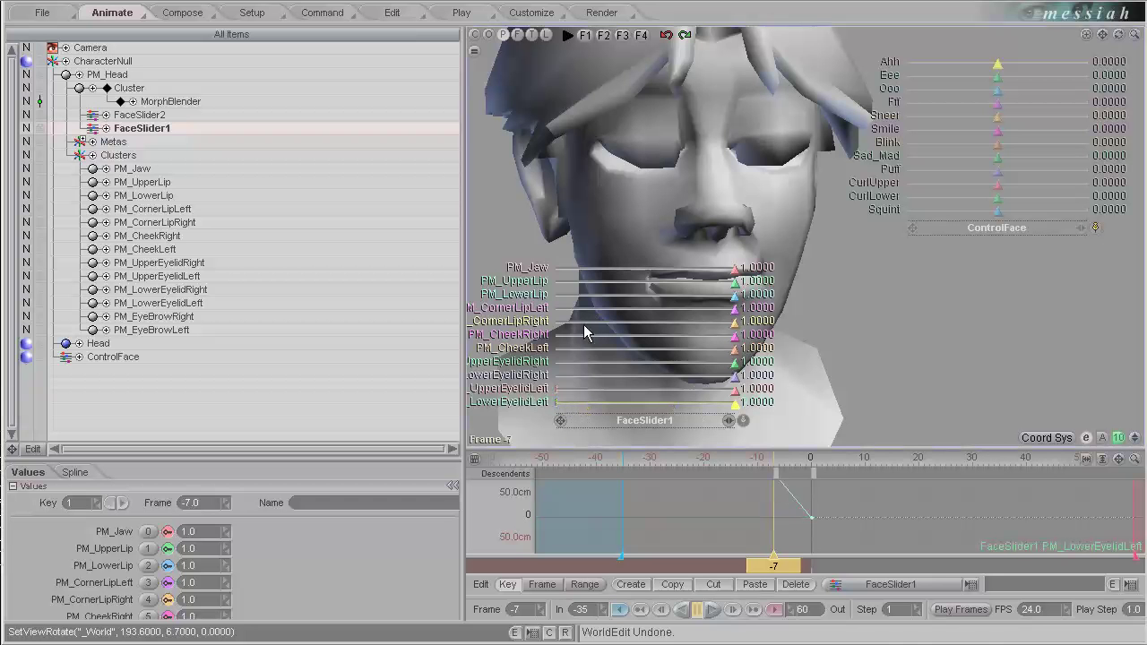
pyautogui.moveTo(737, 201); pyautogui.dragTo(529, 349)
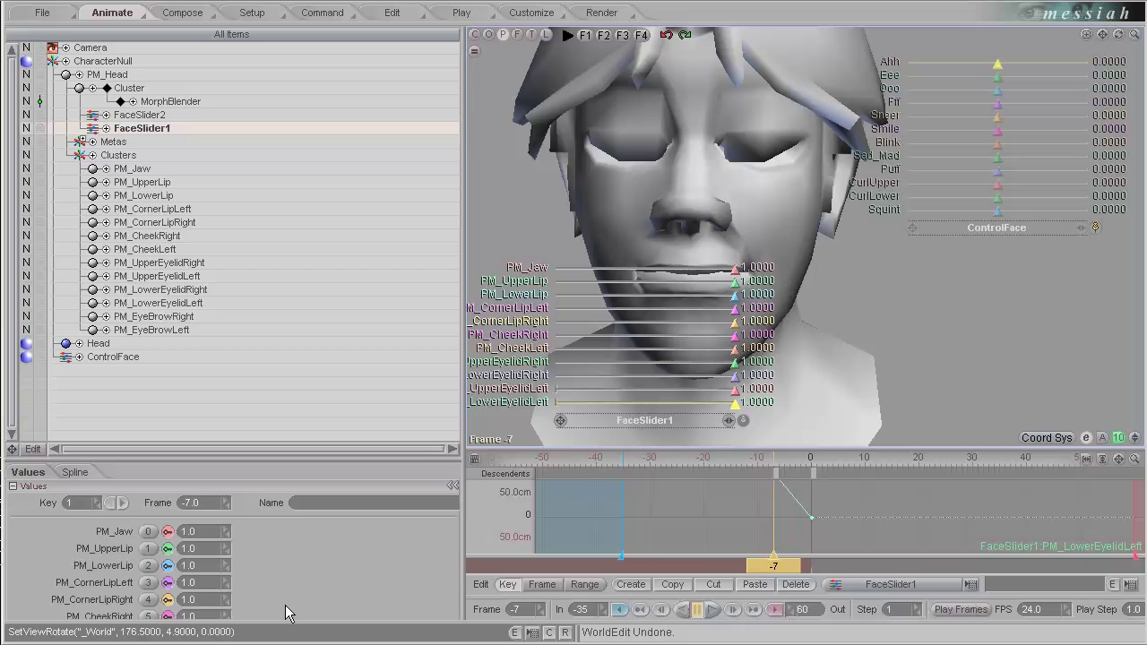
pyautogui.moveTo(362, 461); pyautogui.dragTo(374, 301)
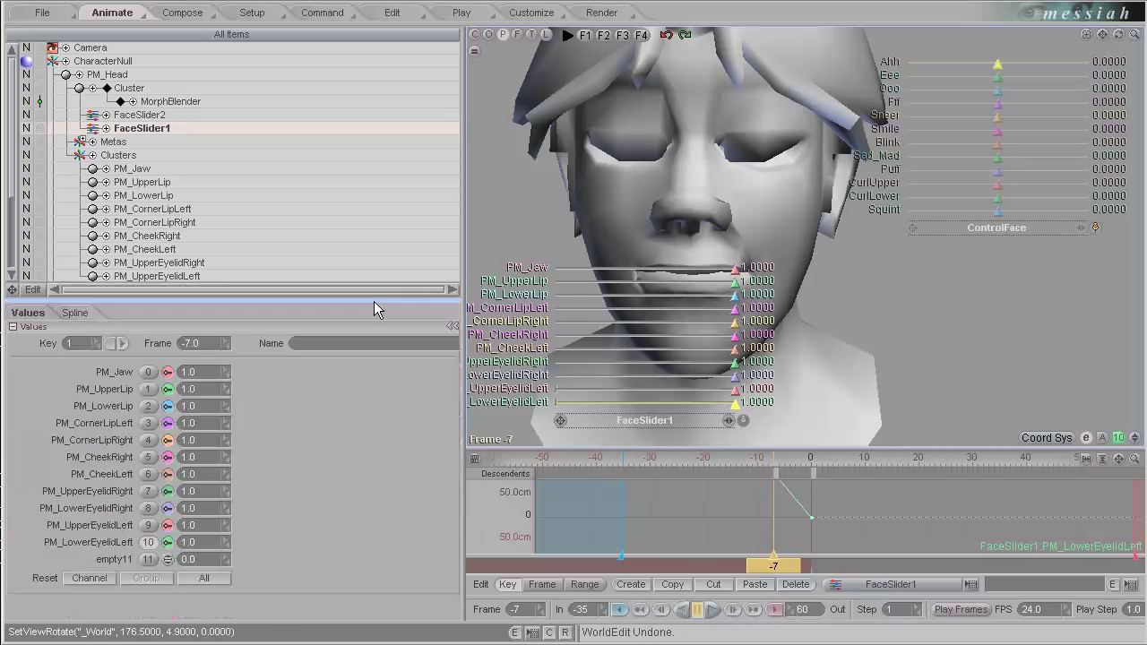
pyautogui.click(217, 579)
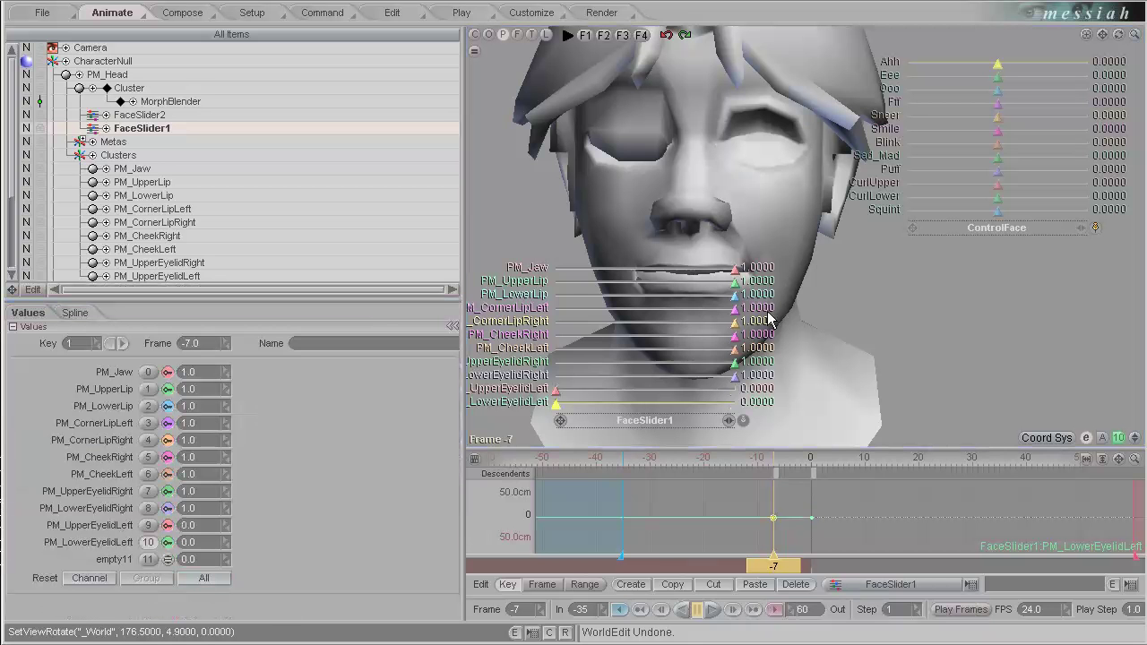
# Step: Switch to Setup mode and remove FaceSlider1's stray key on frame -7
pyautogui.click(252, 12)
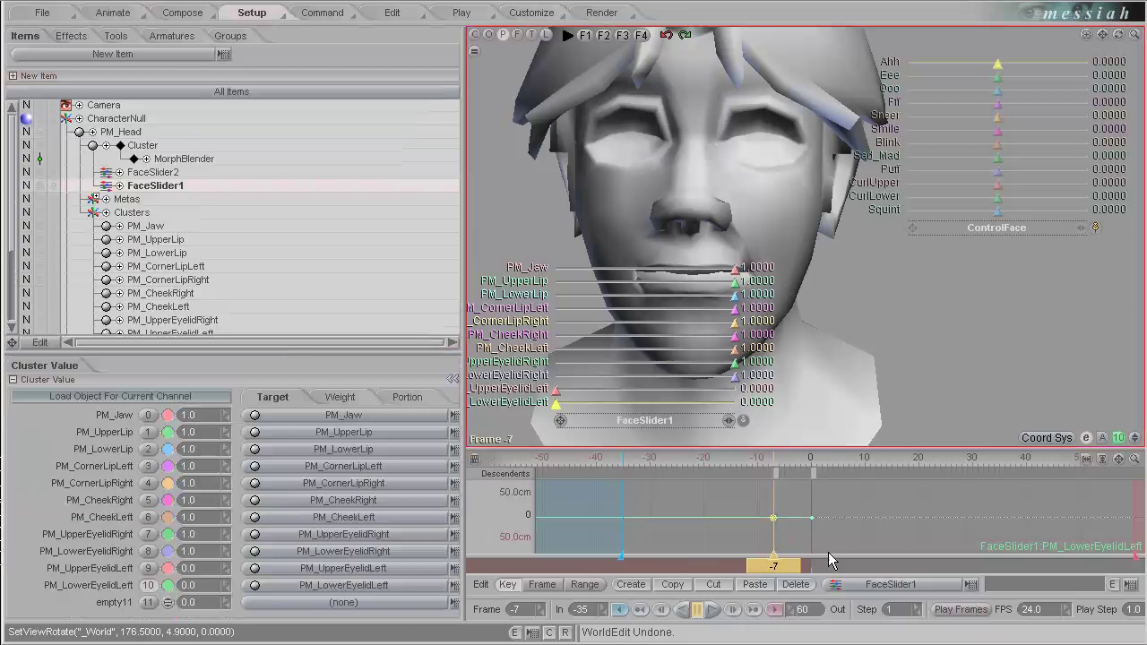
pyautogui.moveTo(786, 569); pyautogui.dragTo(811, 567)
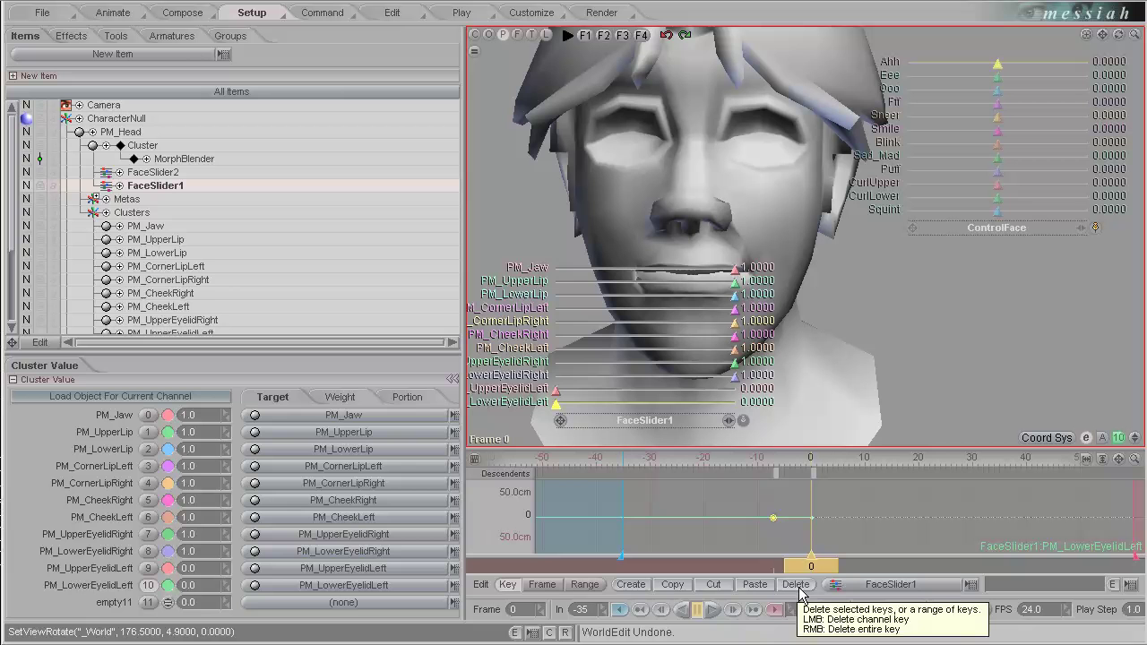
pyautogui.moveTo(804, 562)
pyautogui.mouseDown()
pyautogui.moveTo(778, 563)
pyautogui.moveTo(816, 563)
pyautogui.mouseUp()
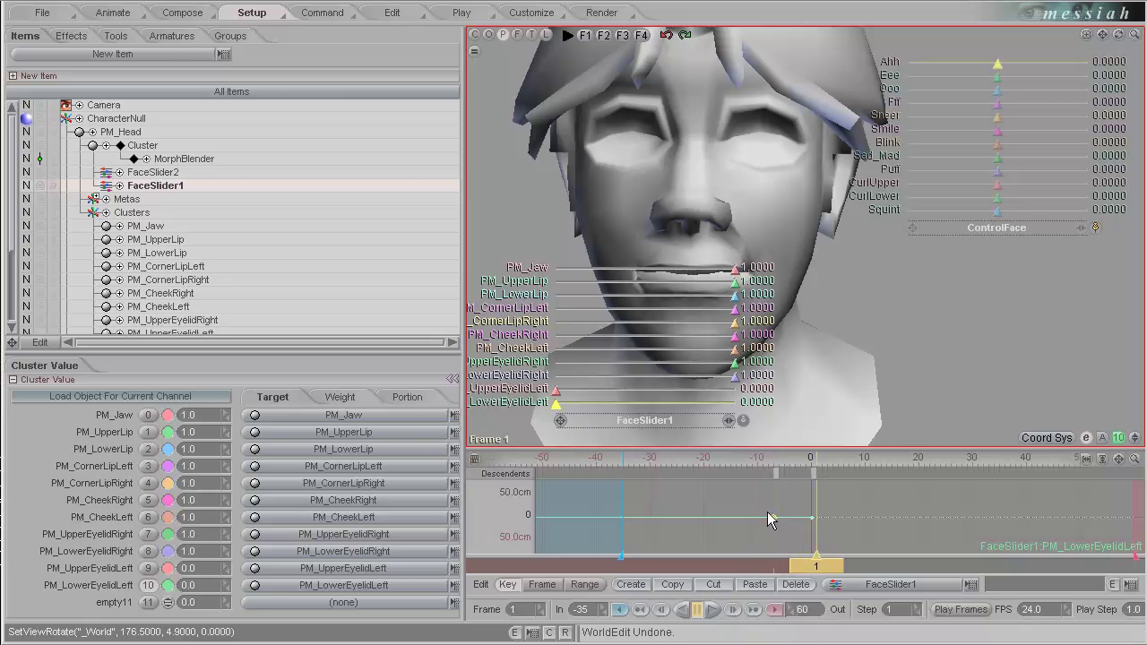
pyautogui.moveTo(774, 519); pyautogui.dragTo(811, 518)
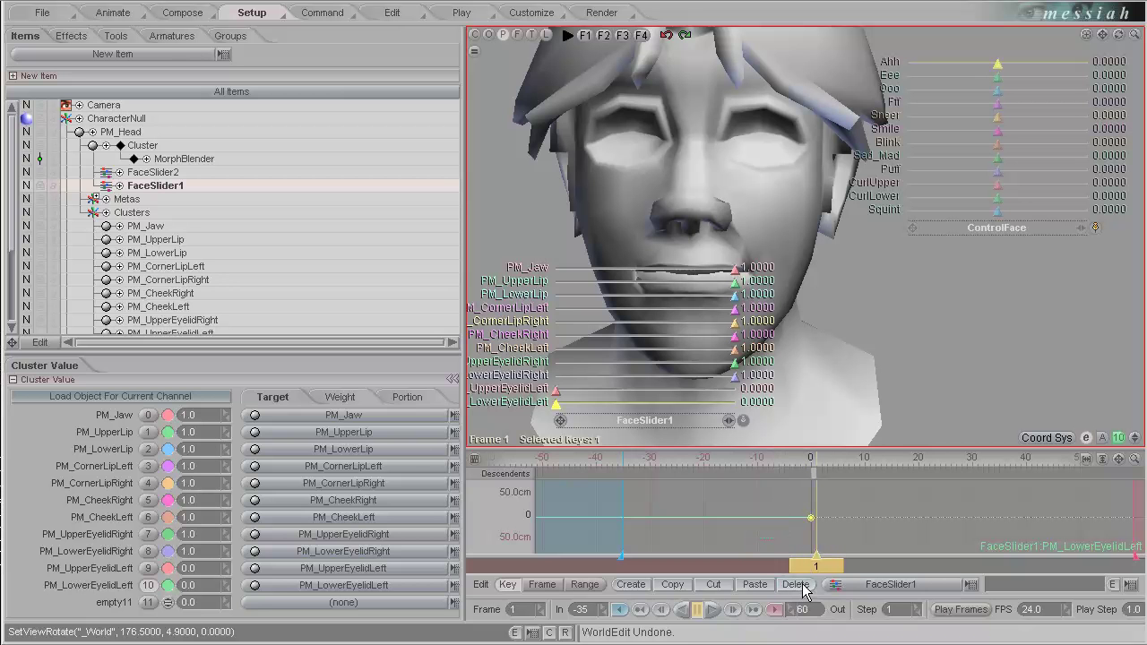
# Step: In Setup at frame 0, set FaceSlider1's PM_UpperEyelidLeft and PM_LowerEyelidLeft to 1.0, and reset all channels in Animate to match
pyautogui.moveTo(824, 567); pyautogui.dragTo(807, 563)
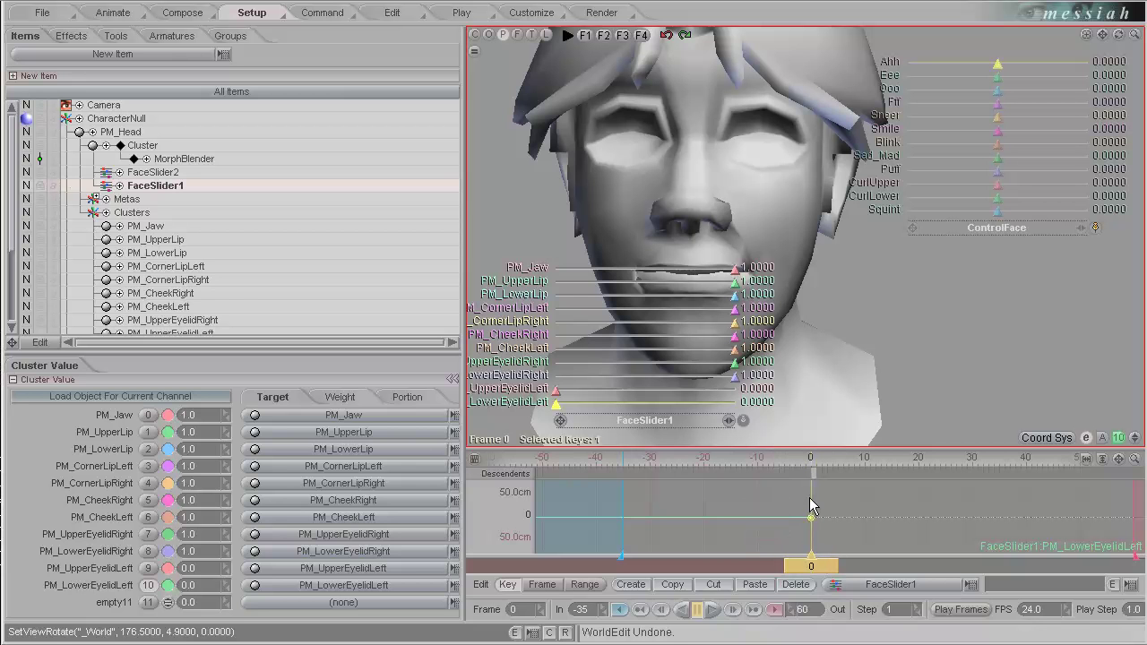
pyautogui.moveTo(568, 405); pyautogui.dragTo(632, 403)
pyautogui.moveTo(553, 392); pyautogui.dragTo(588, 327)
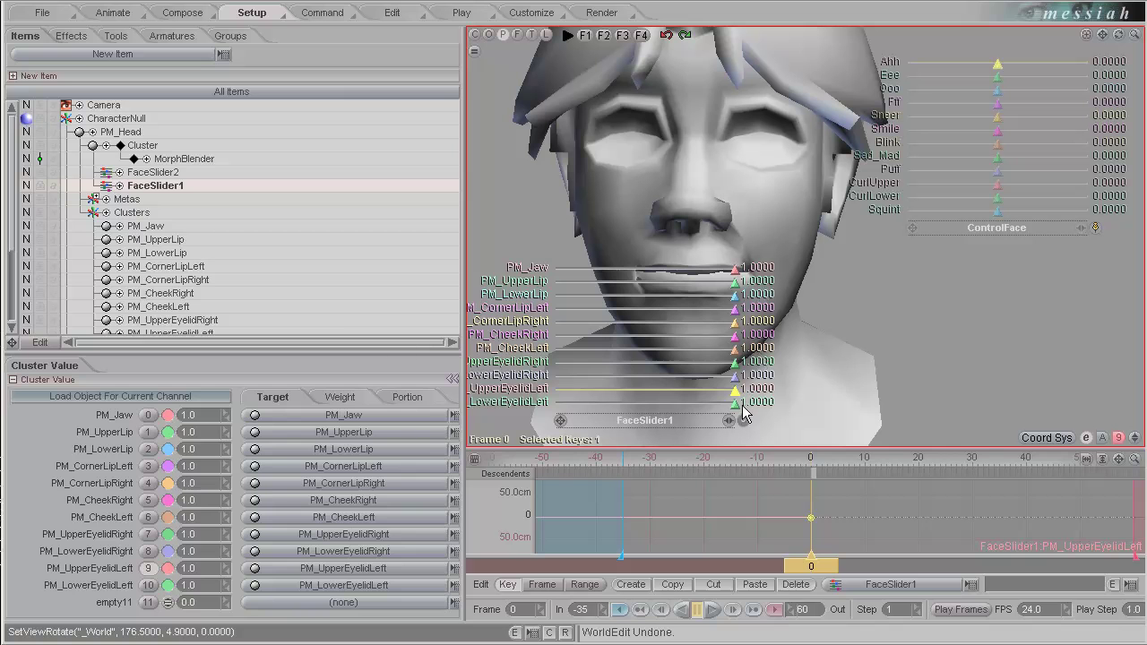
pyautogui.click(117, 12)
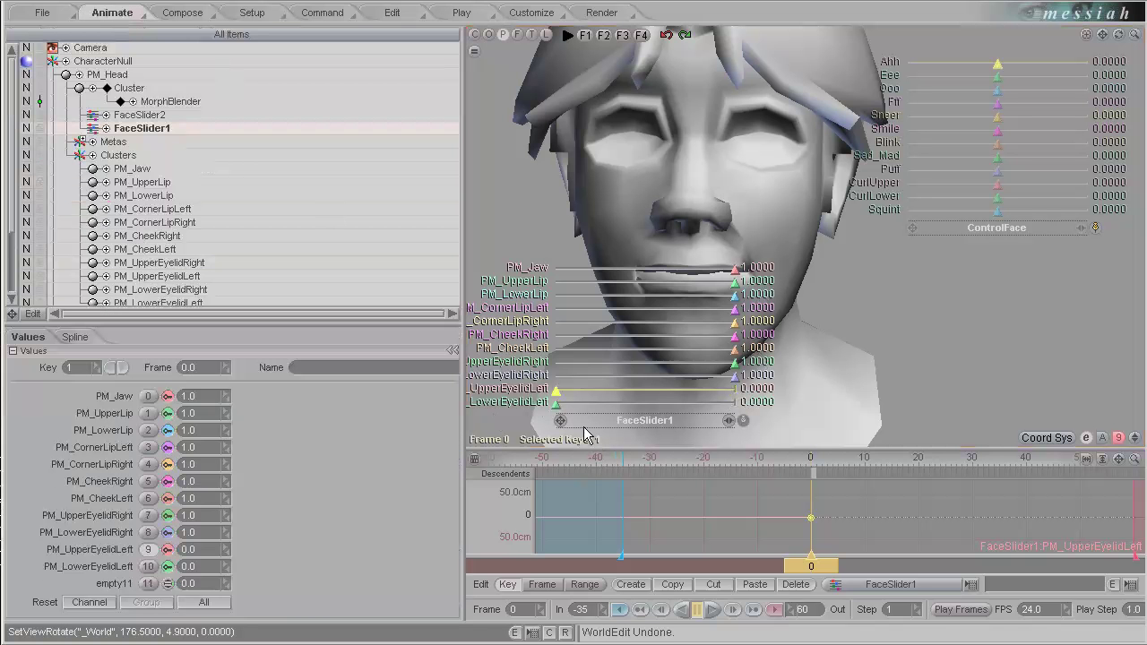
pyautogui.click(203, 602)
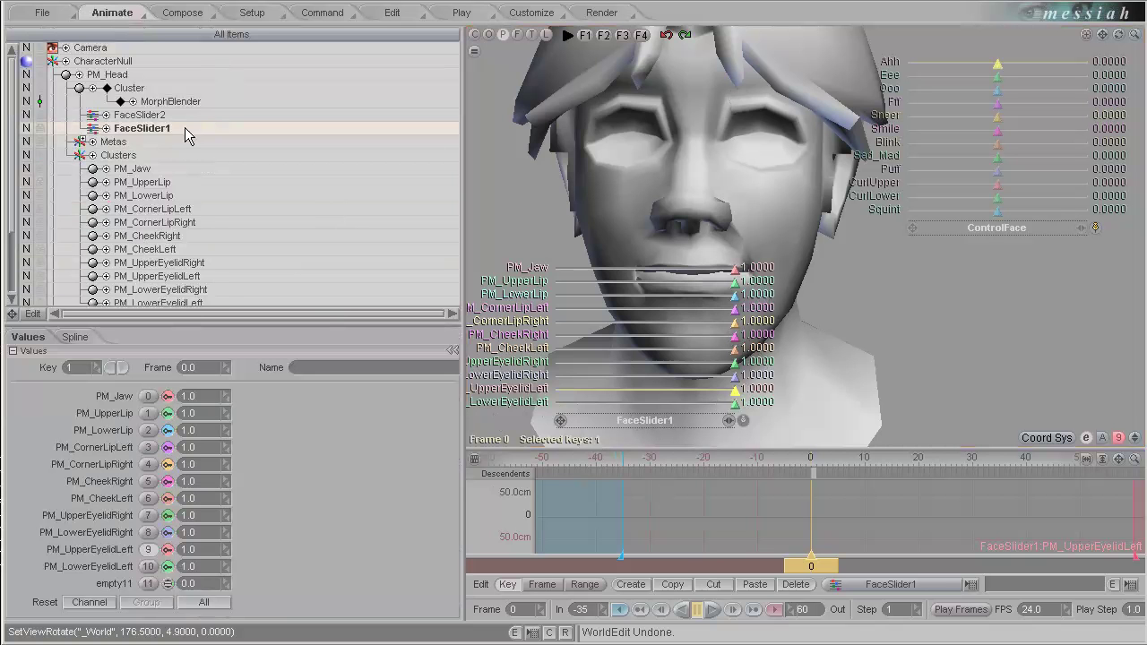
# Step: On frame -7, increase the pitch of PM_UpperEyelidRight and PM_UpperEyelidLeft together to 89.25 degrees
pyautogui.scroll(-1, 176, 235)
pyautogui.click(202, 222)
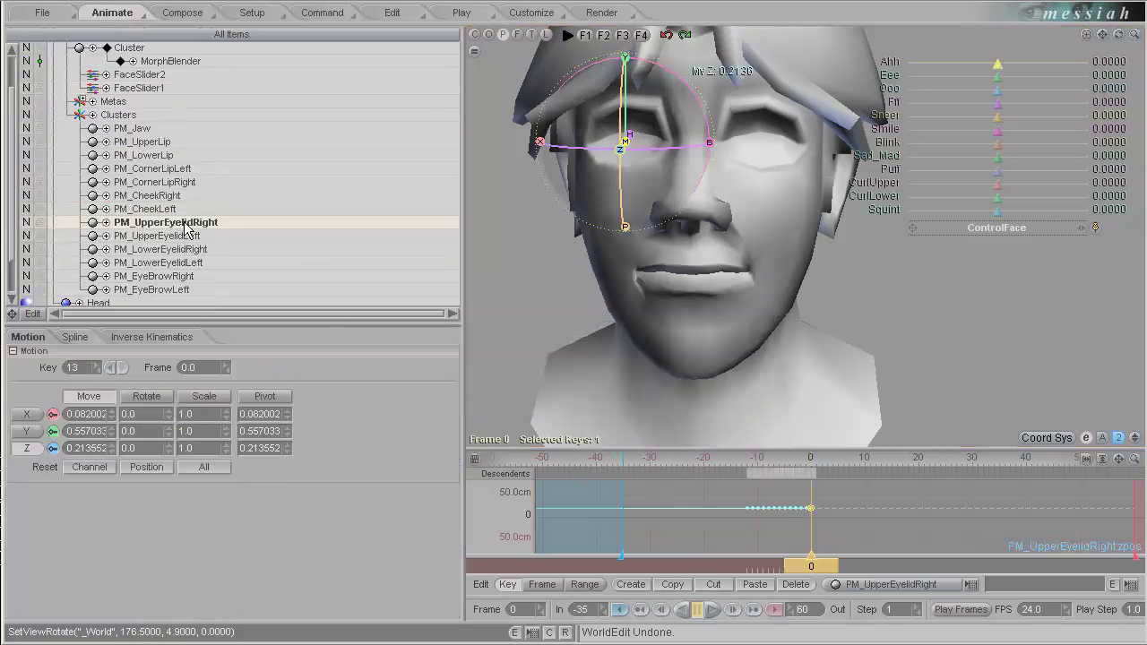
pyautogui.keyDown('shift'); pyautogui.click(196, 237); pyautogui.keyUp('shift')
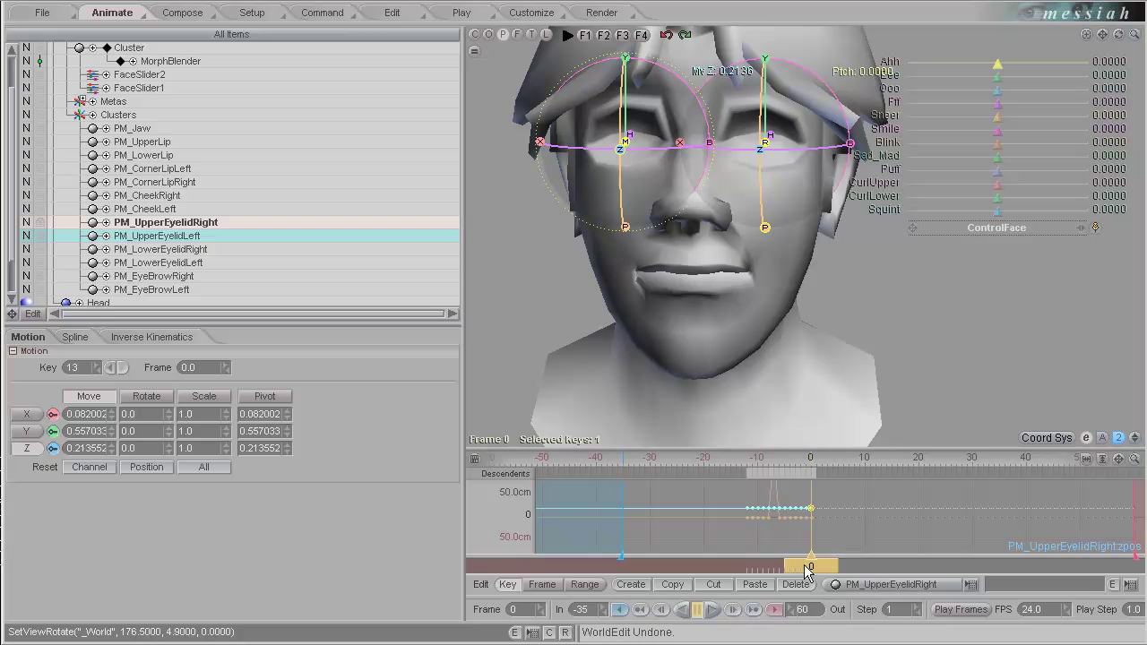
pyautogui.moveTo(805, 572); pyautogui.dragTo(774, 569)
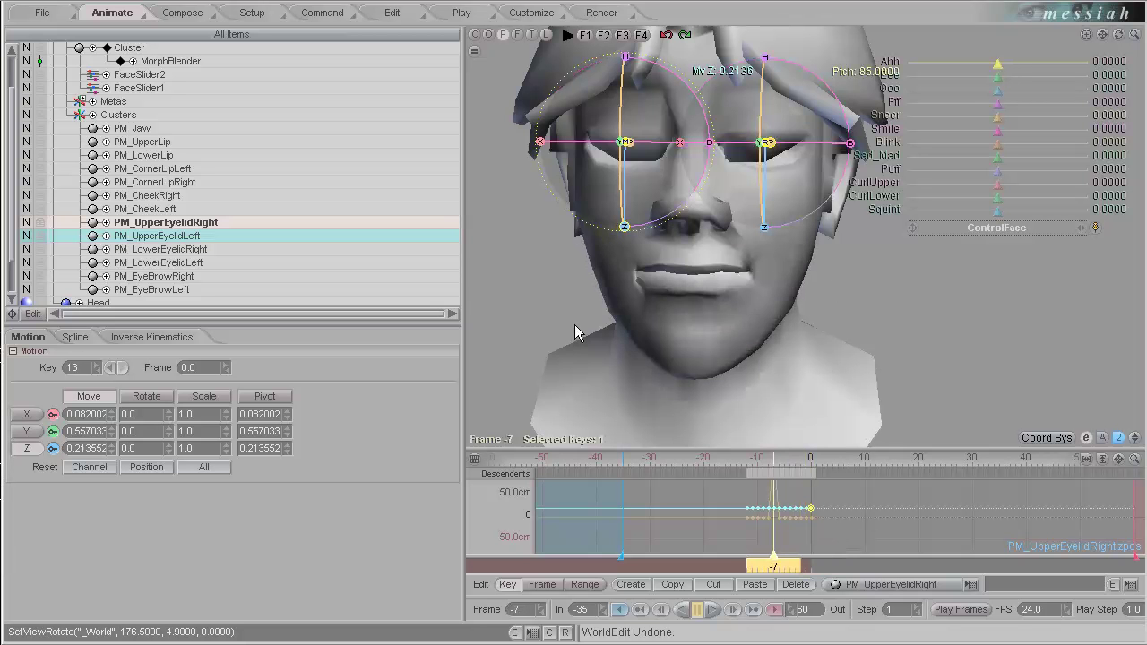
pyautogui.moveTo(790, 115); pyautogui.dragTo(784, 99, button='middle')
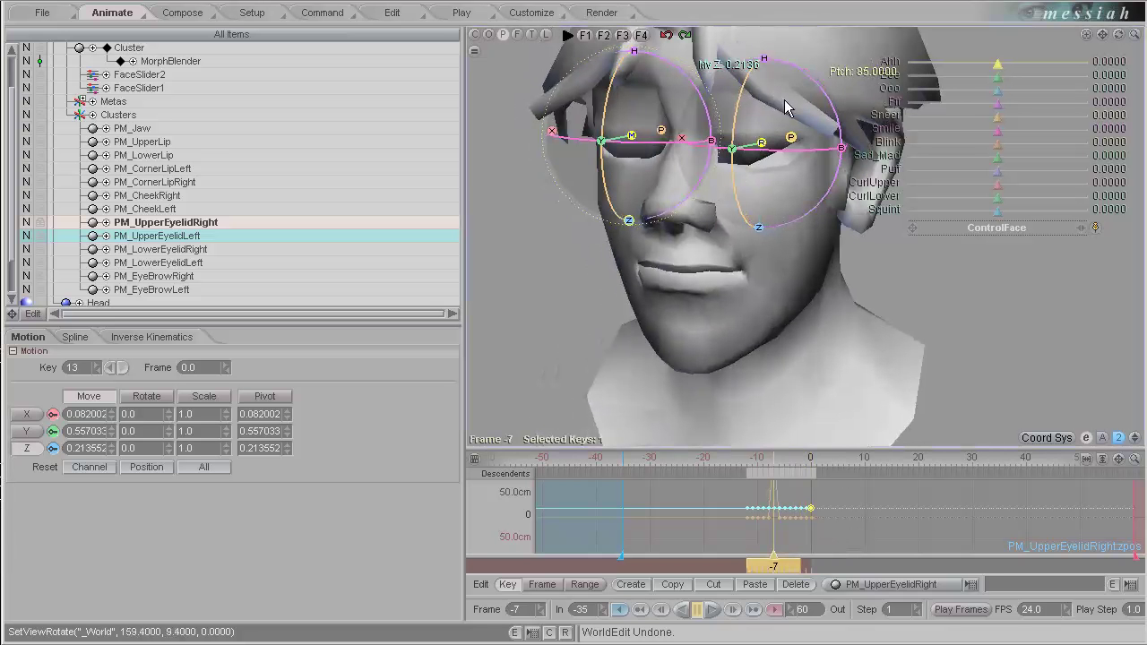
pyautogui.click(793, 143)
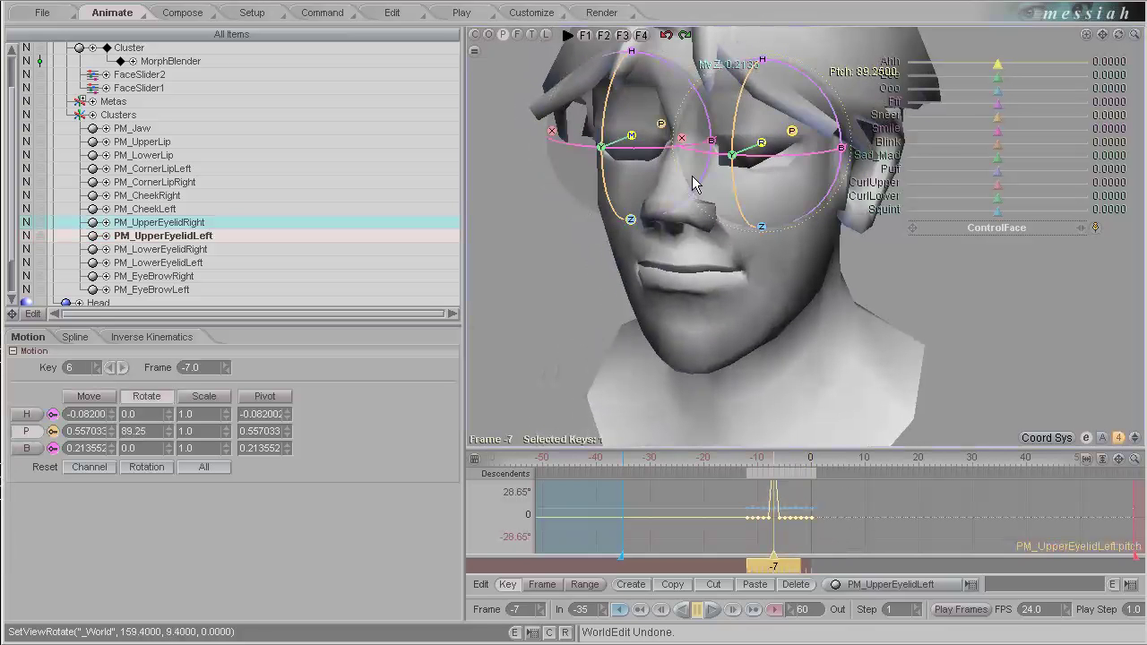
# Step: Set the Head object's display mode to Smooth_&_Edges
pyautogui.moveTo(692, 175); pyautogui.dragTo(574, 325, button='middle')
pyautogui.moveTo(744, 200); pyautogui.dragTo(739, 164, button='middle')
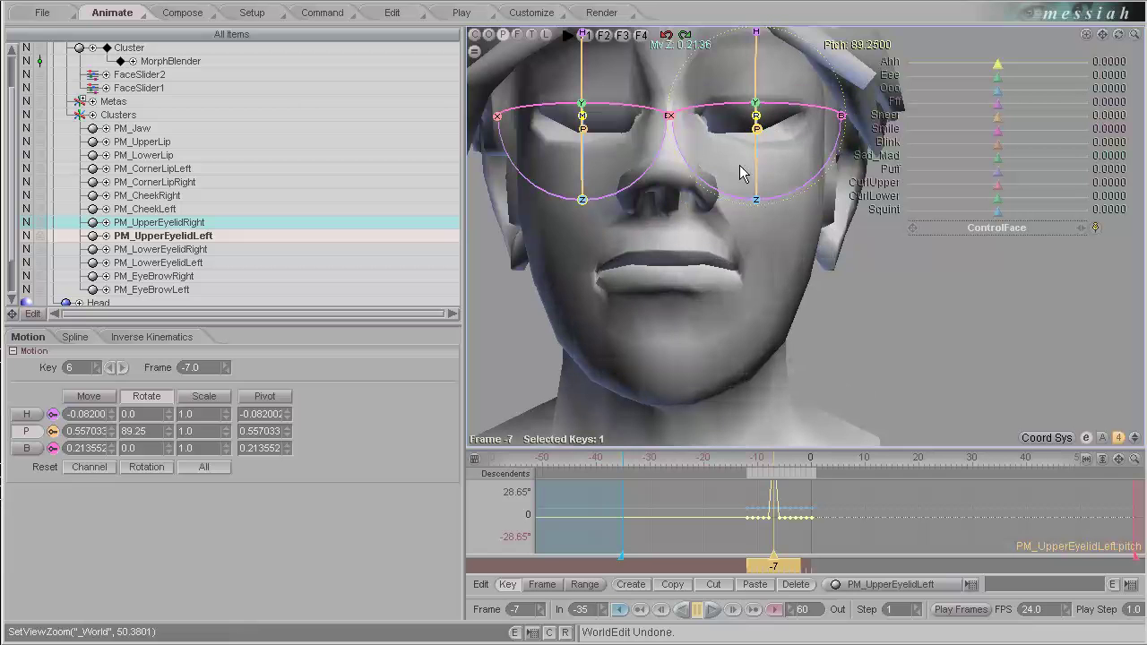
pyautogui.scroll(3, 5, 202)
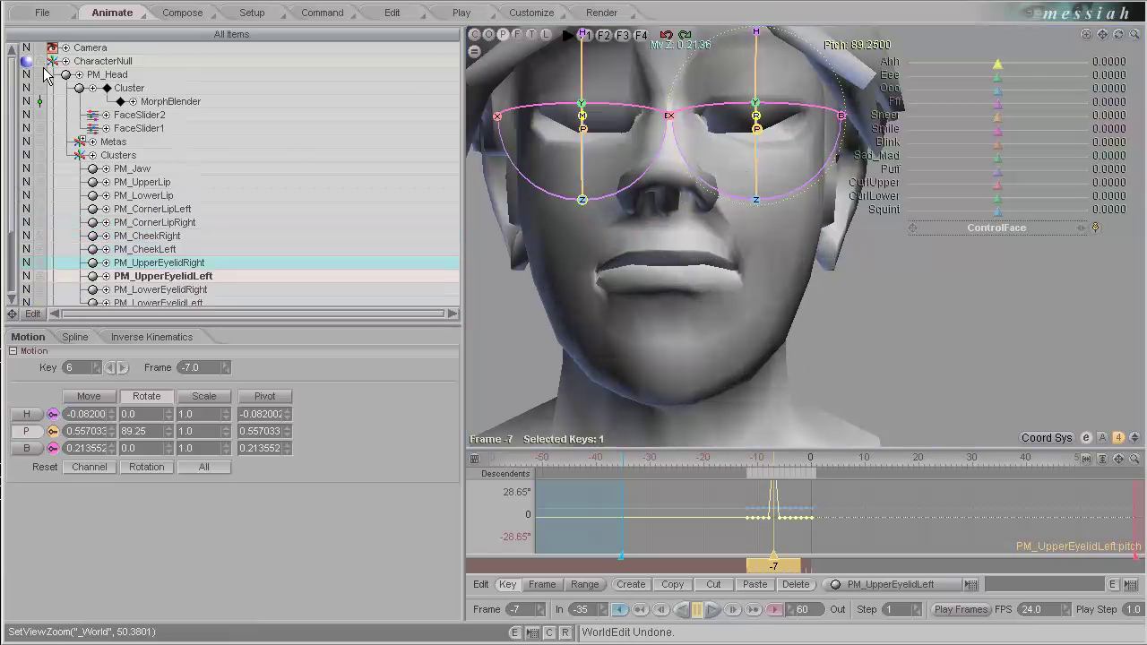
pyautogui.scroll(-3, 17, 199)
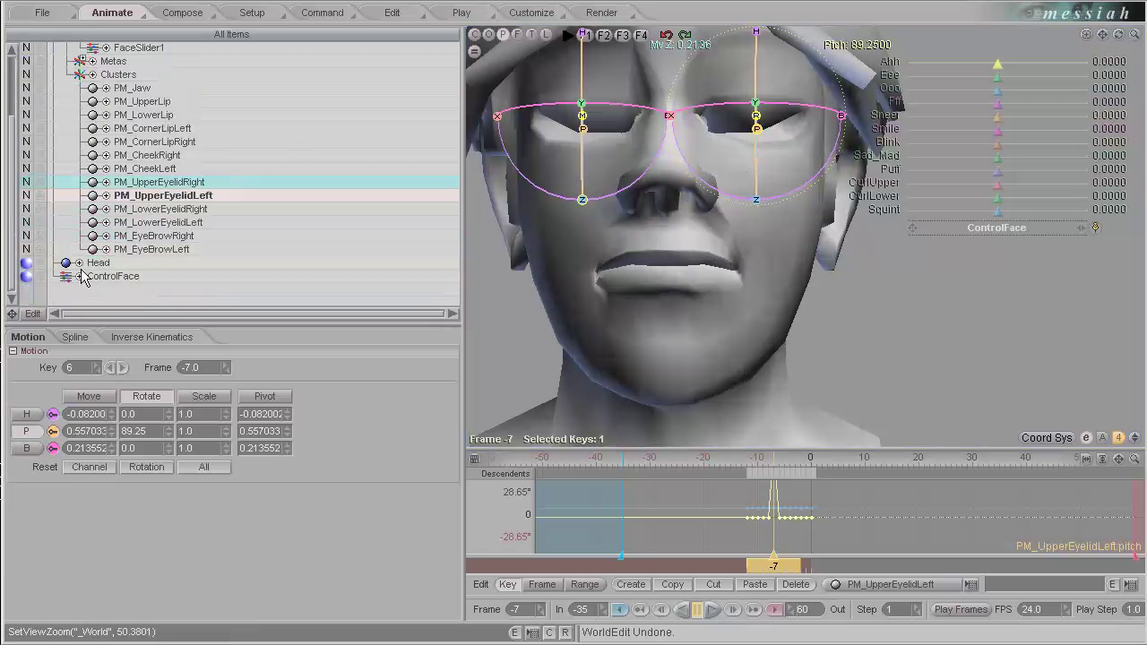
pyautogui.click(29, 271)
pyautogui.click(81, 385)
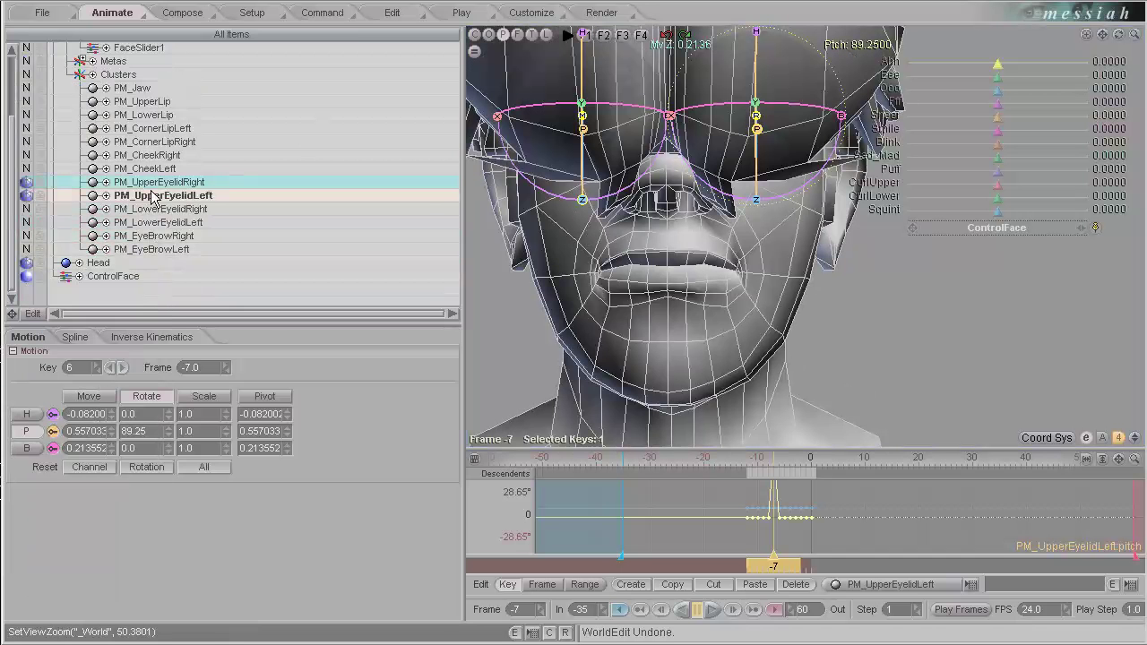
# Step: Return the display mode of both upper eyelid effectors to NONE
pyautogui.click(179, 181)
pyautogui.click(29, 185)
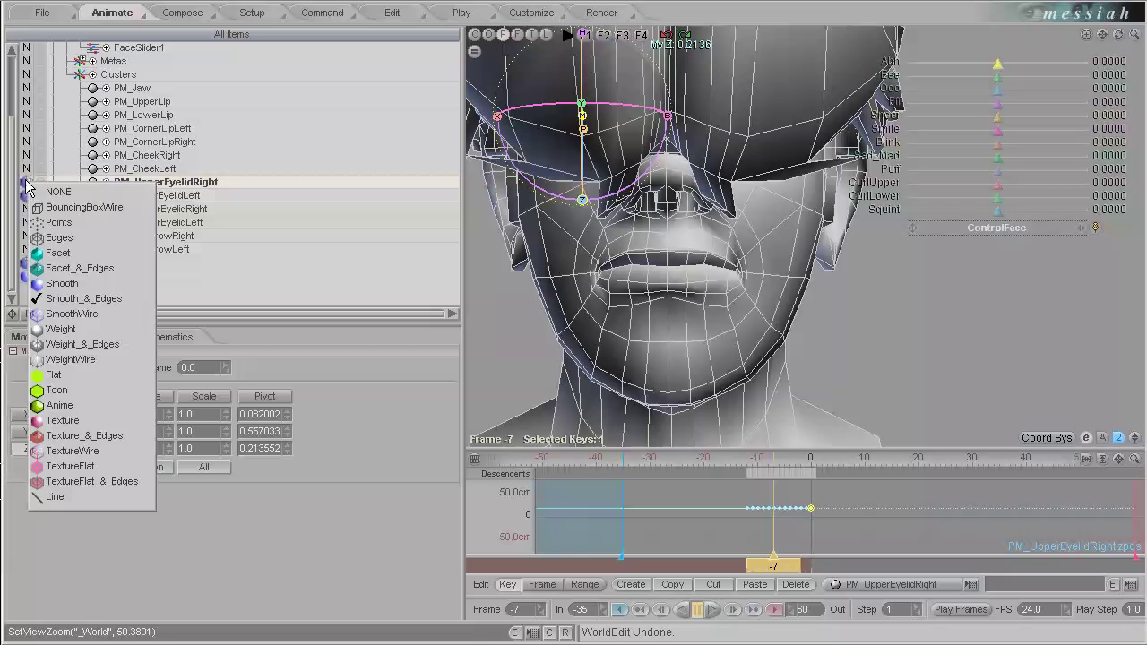
pyautogui.click(55, 192)
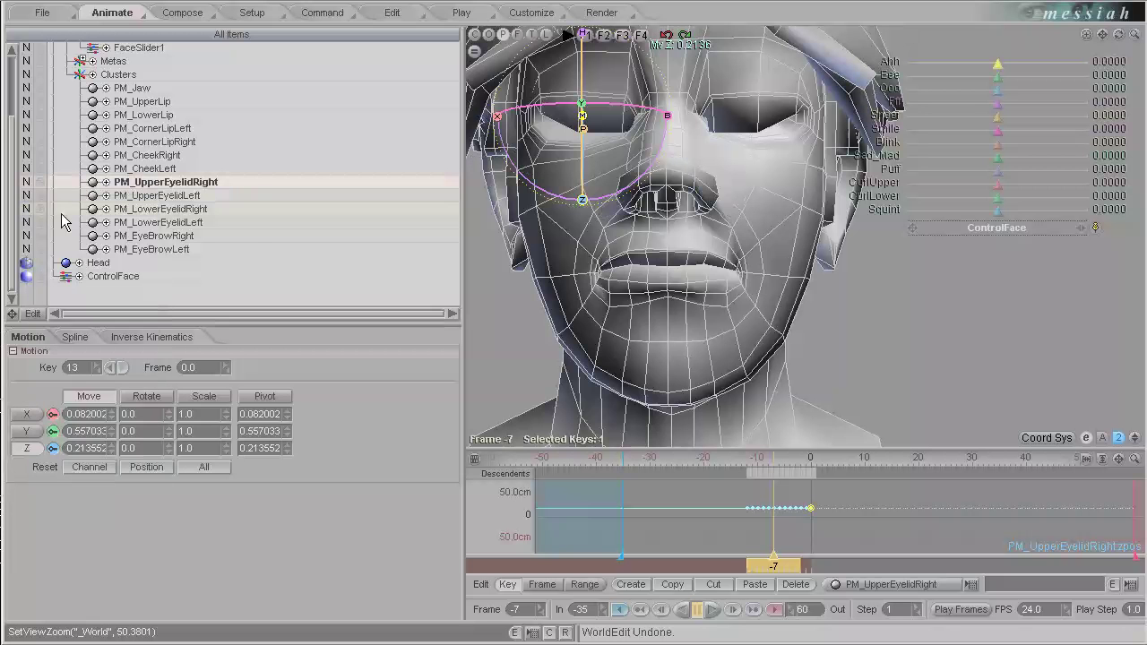
# Step: On frame -7, rotate PM_UpperEyelidRight to a heading of about -127.5, pitch 62 and bank -149 degrees
pyautogui.click(101, 262)
pyautogui.moveTo(755, 150); pyautogui.dragTo(733, 221, button='middle')
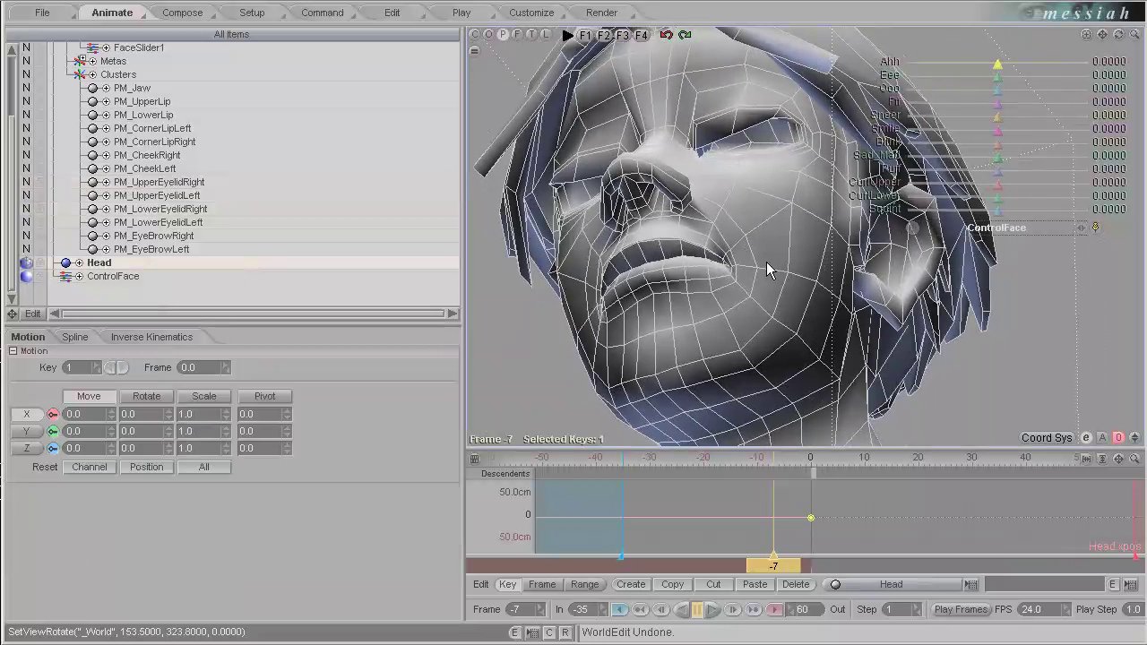
pyautogui.click(184, 183)
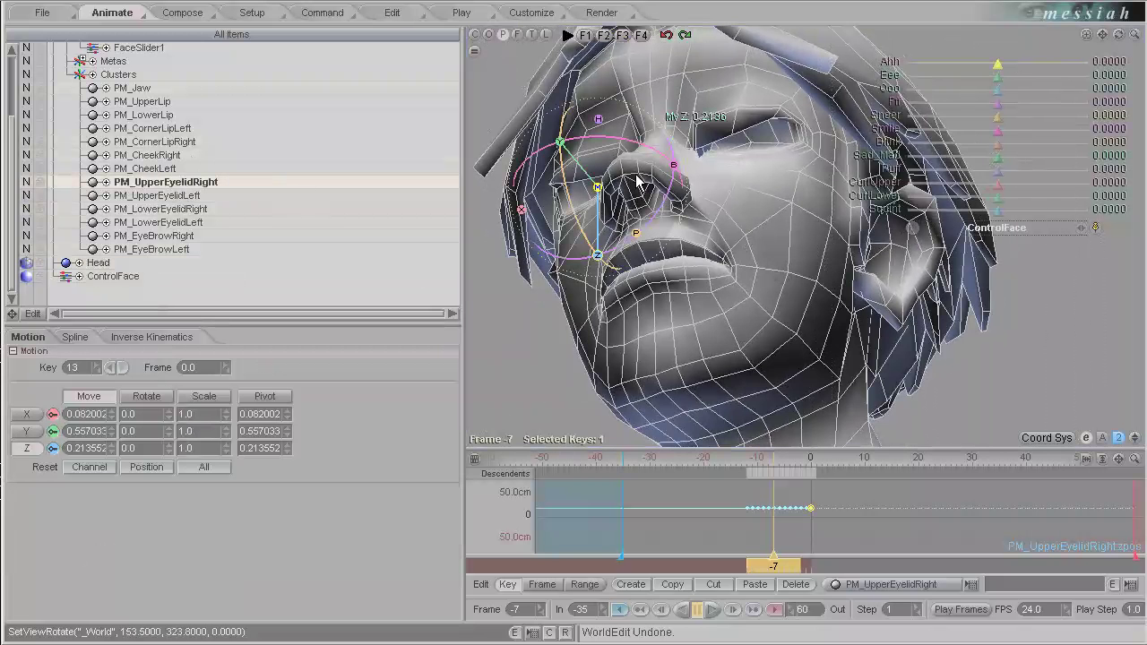
pyautogui.moveTo(605, 248); pyautogui.dragTo(724, 164, button='middle')
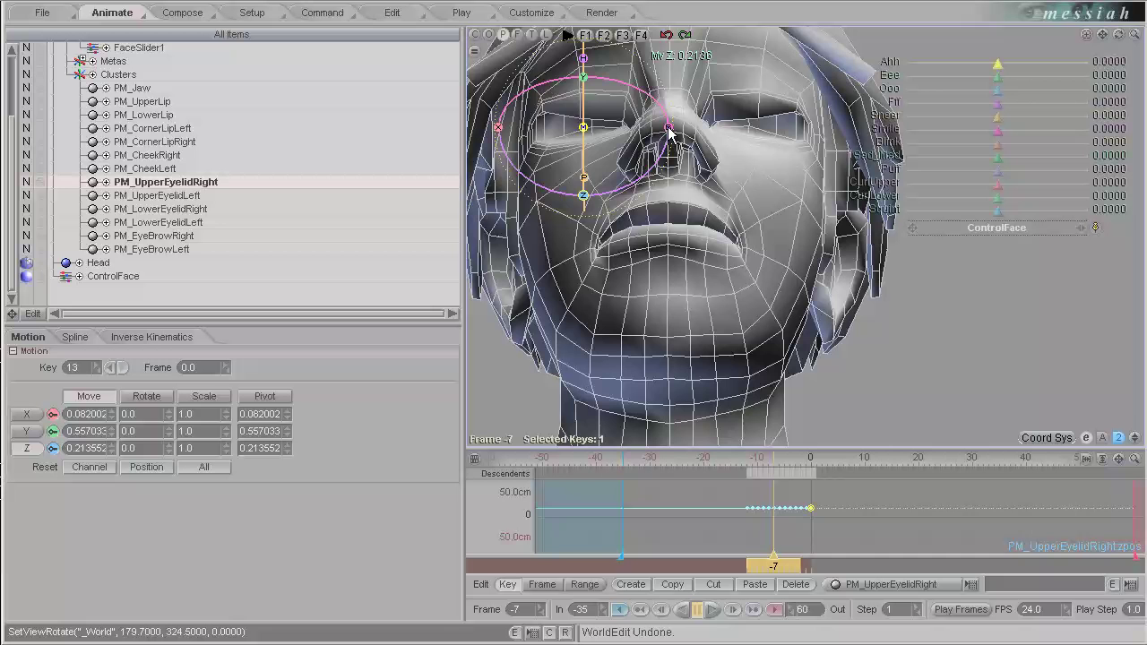
pyautogui.moveTo(668, 132); pyautogui.dragTo(646, 128)
pyautogui.moveTo(643, 128); pyautogui.dragTo(708, 117, button='middle')
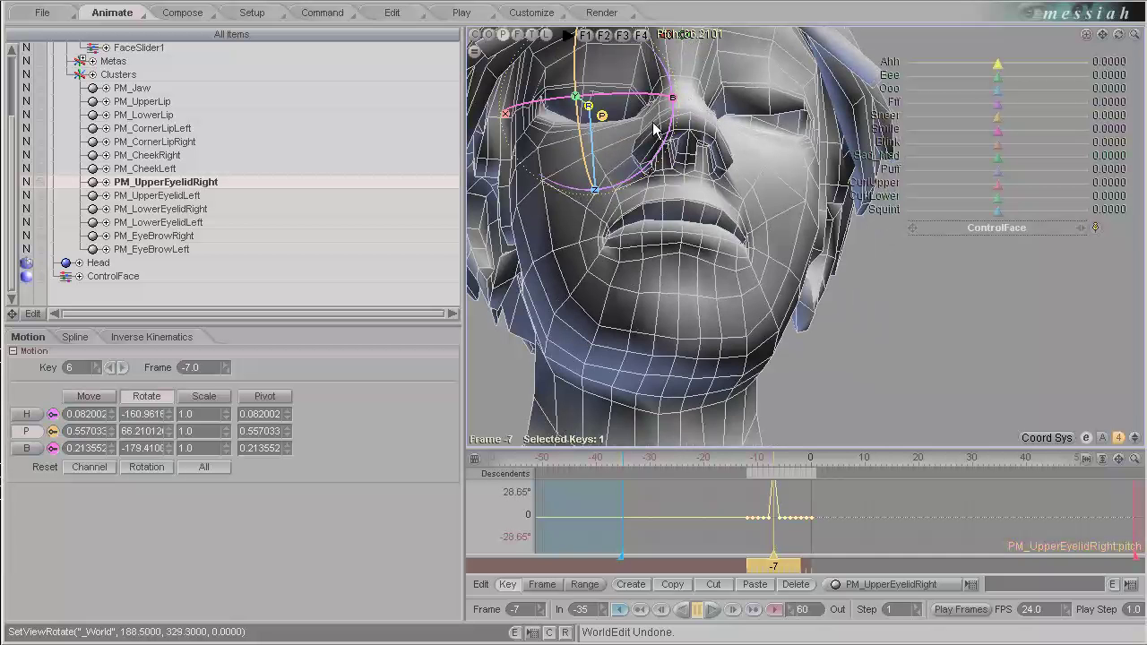
pyautogui.moveTo(1116, 40); pyautogui.dragTo(575, 325)
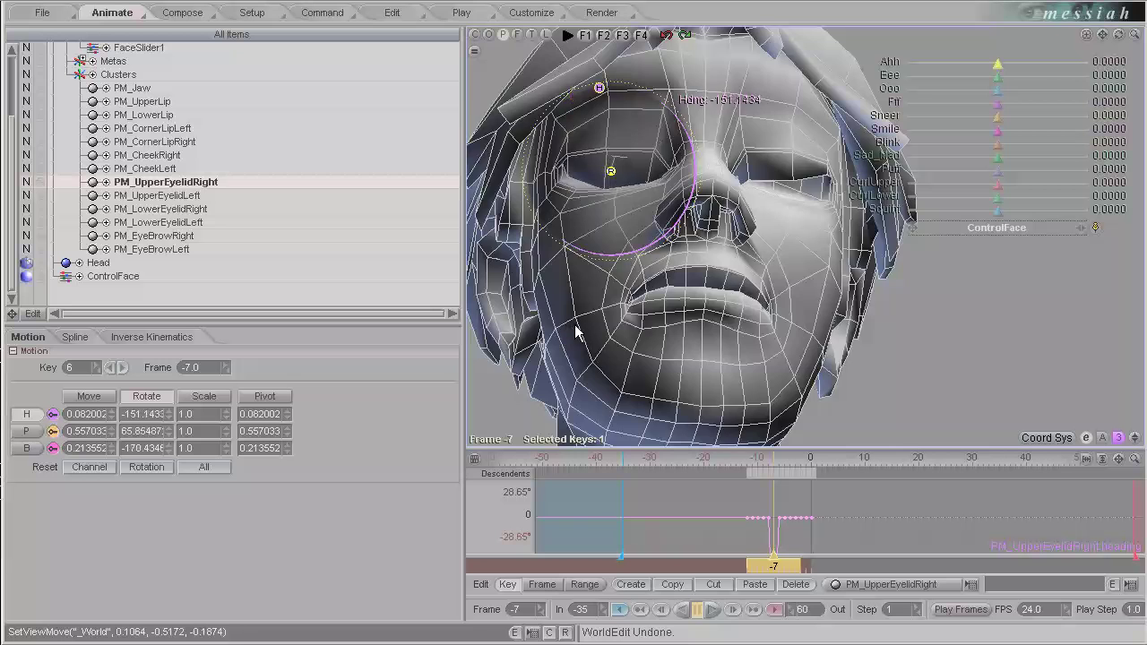
pyautogui.moveTo(575, 324); pyautogui.dragTo(1119, 369, button='middle')
# Step: Move PM_UpperEyelidRight to about X 0.075, Y 0.567, Z 0.192 on frame -7
pyautogui.press('t')
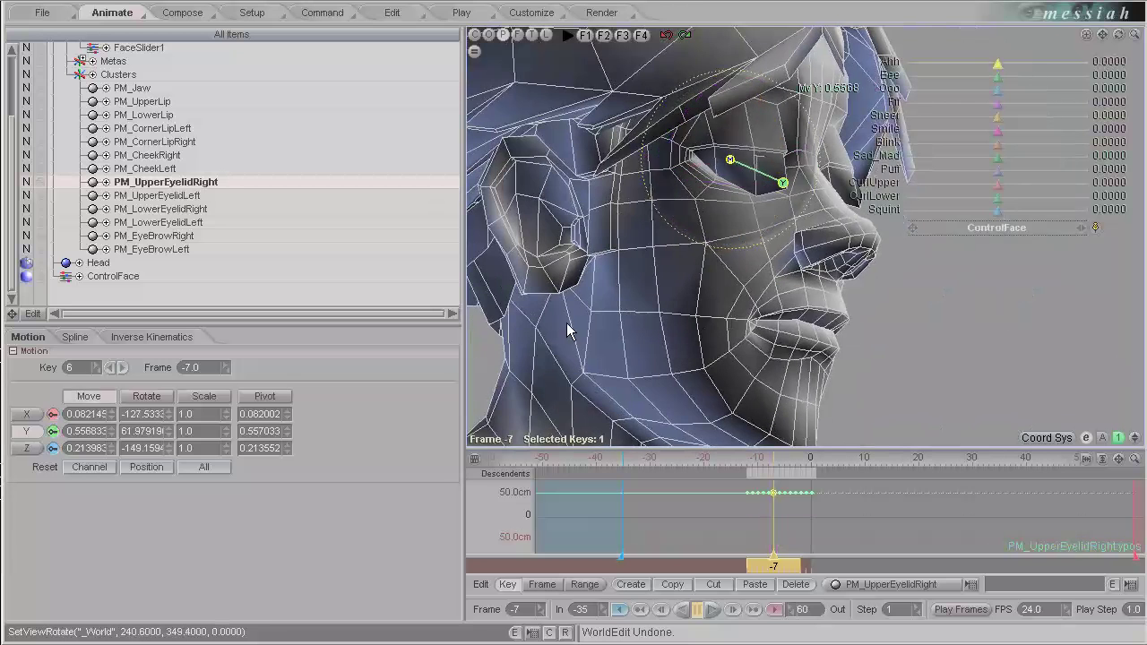
pyautogui.moveTo(785, 186); pyautogui.dragTo(578, 323)
pyautogui.moveTo(578, 323); pyautogui.dragTo(415, 289, button='middle')
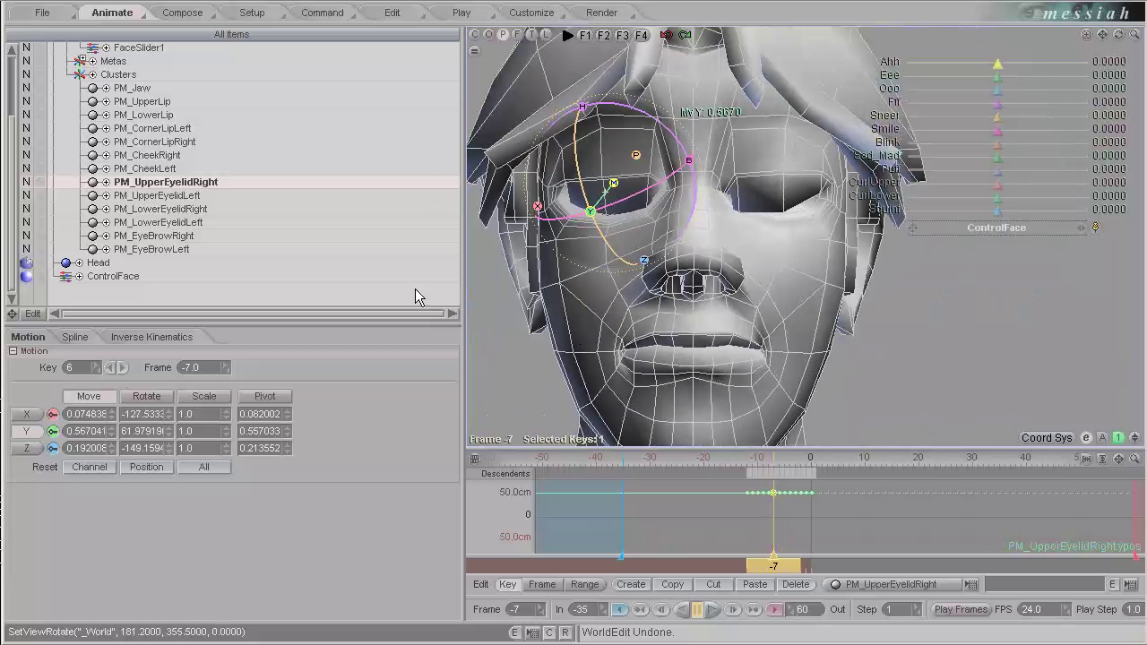
# Step: On frame -7, rotate PM_UpperEyelidLeft to a heading of about 152.5, pitch 66 and bank 179 degrees
pyautogui.click(181, 196)
pyautogui.moveTo(577, 331); pyautogui.dragTo(577, 309, button='middle')
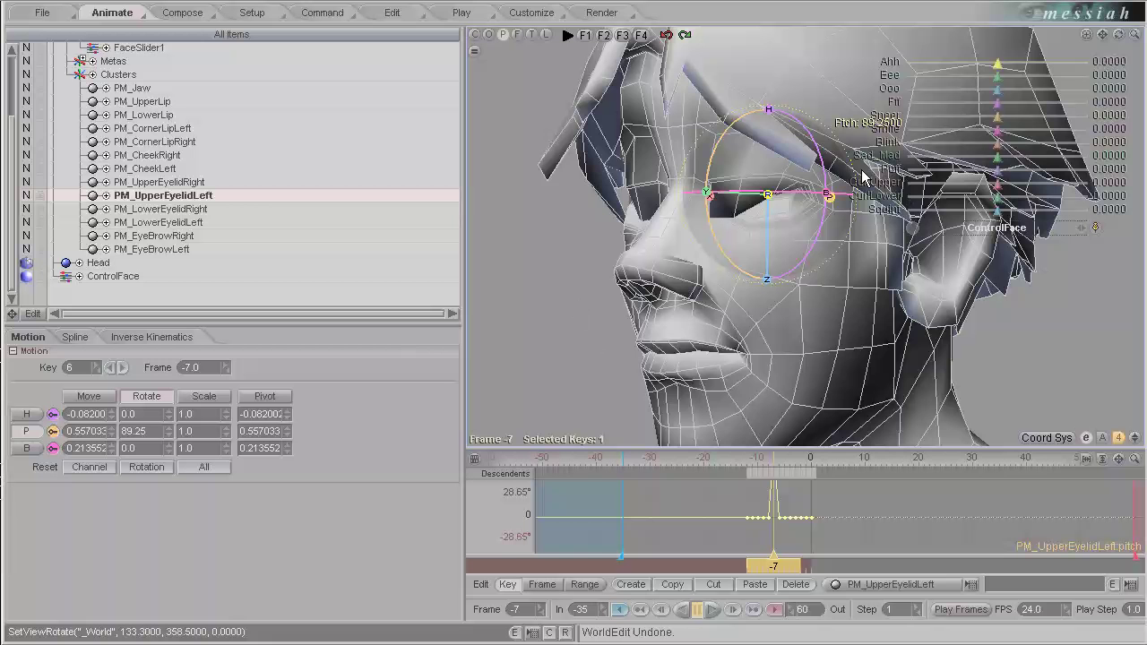
pyautogui.click(827, 193)
pyautogui.moveTo(575, 326)
pyautogui.mouseDown()
pyautogui.moveTo(564, 325)
pyautogui.moveTo(576, 325)
pyautogui.mouseUp()
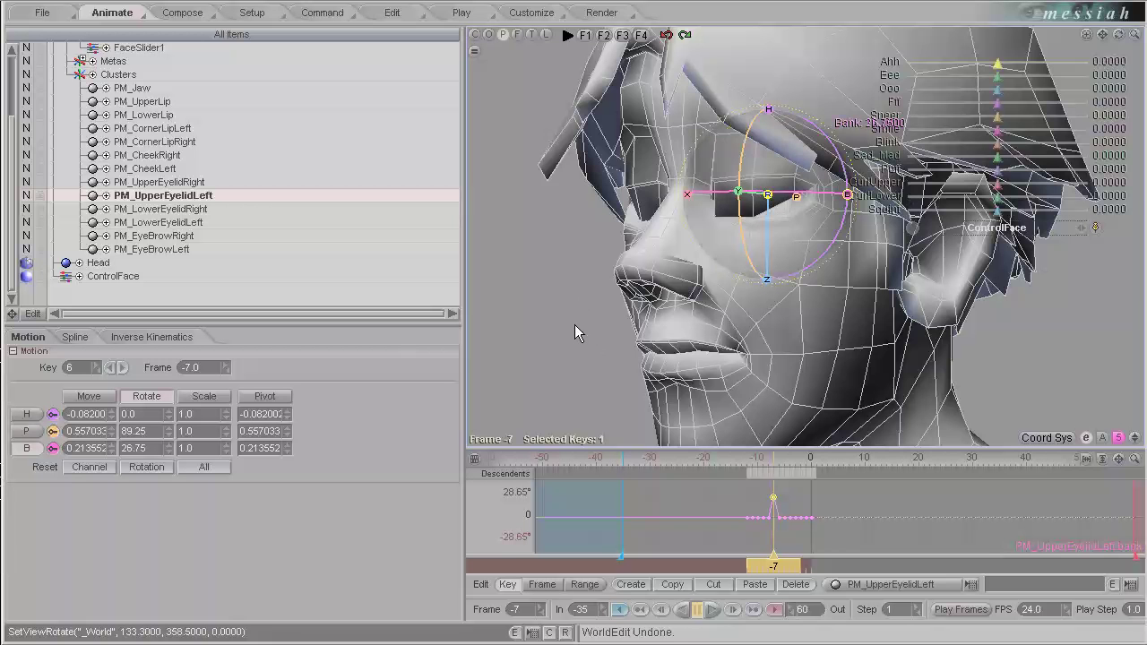
pyautogui.moveTo(575, 325); pyautogui.dragTo(410, 155, button='middle')
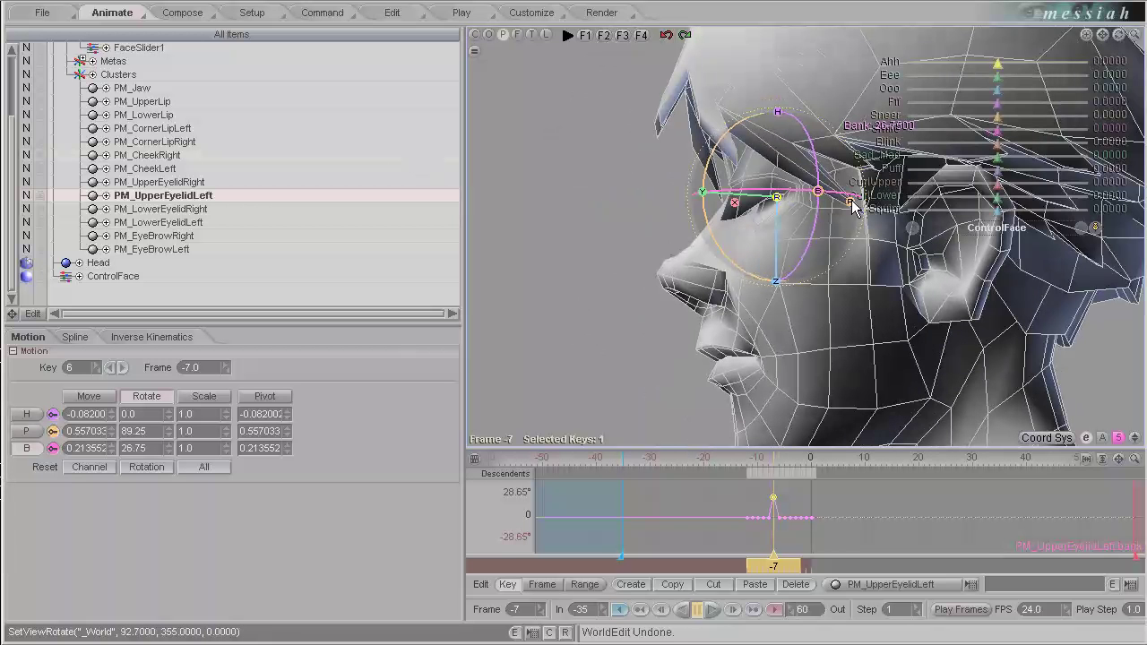
pyautogui.moveTo(850, 203); pyautogui.dragTo(575, 325)
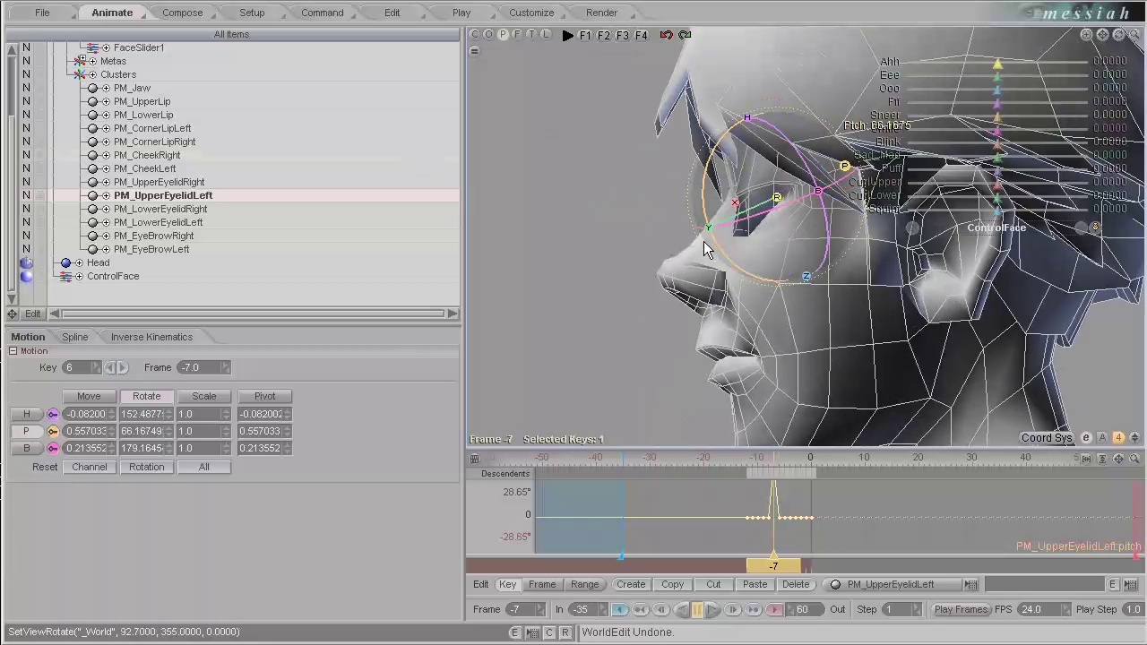
# Step: Move PM_UpperEyelidLeft to about X -0.071, Y 0.573, Z 0.192 on frame -7
pyautogui.press('t')
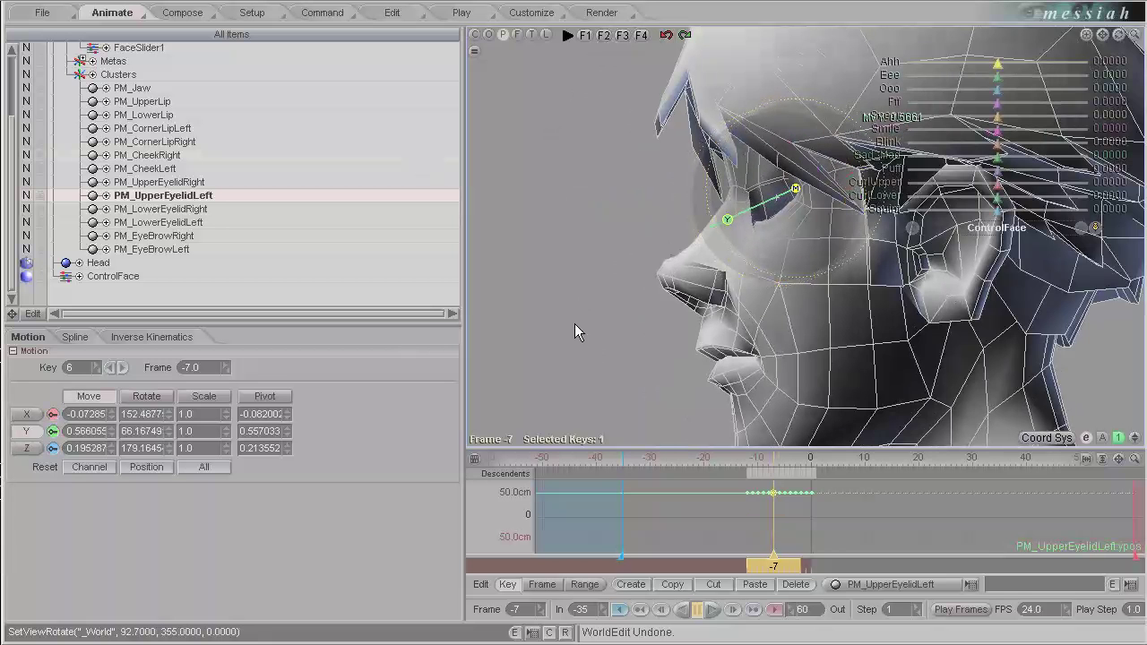
pyautogui.moveTo(575, 323); pyautogui.dragTo(790, 183)
pyautogui.moveTo(829, 269); pyautogui.dragTo(574, 325)
pyautogui.moveTo(575, 325); pyautogui.dragTo(575, 325, button='middle')
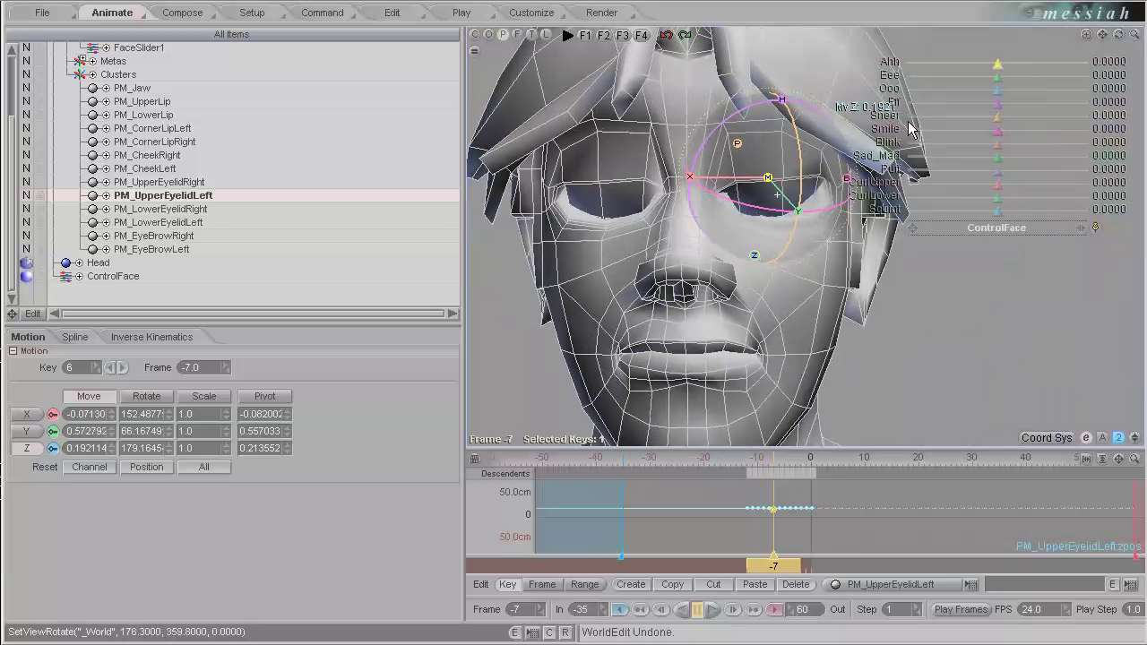
# Step: Refine PM_UpperEyelidLeft's rotation to a heading of about 128, pitch 66 and bank 143 degrees
pyautogui.moveTo(782, 101); pyautogui.dragTo(574, 325)
pyautogui.moveTo(742, 132); pyautogui.dragTo(574, 325)
pyautogui.moveTo(804, 185); pyautogui.dragTo(574, 325, button='middle')
pyautogui.moveTo(791, 118); pyautogui.dragTo(575, 325)
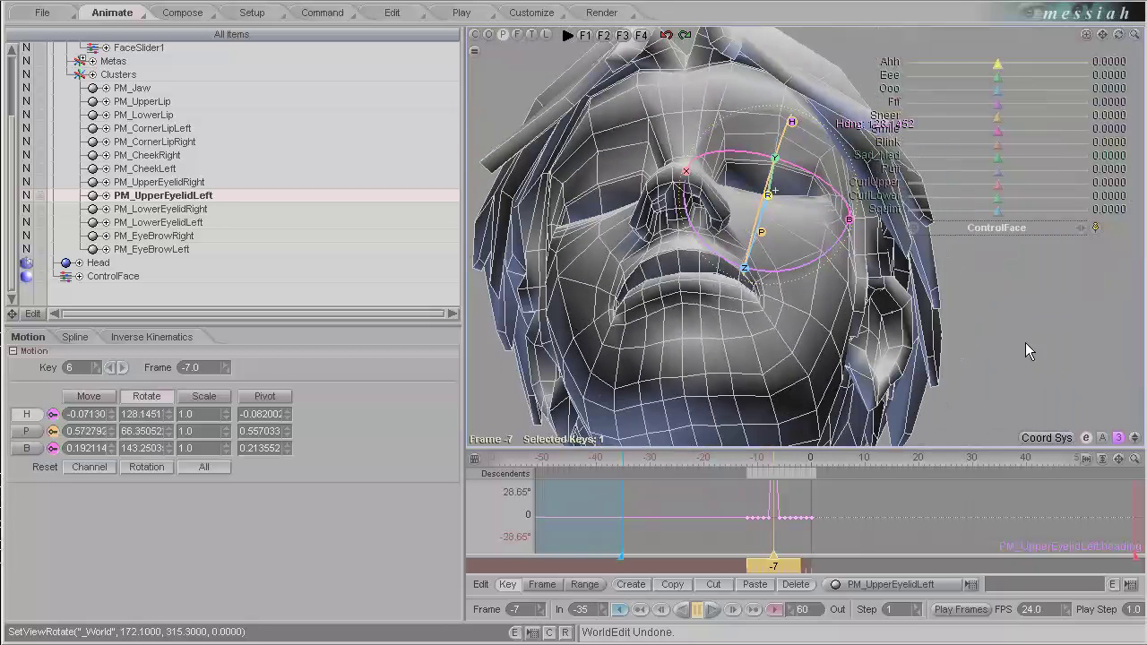
# Step: Go to frame -8 and move the ControlFace slider to about x=499, y=279
pyautogui.moveTo(772, 567)
pyautogui.mouseDown()
pyautogui.moveTo(574, 325)
pyautogui.moveTo(766, 566)
pyautogui.mouseUp()
pyautogui.moveTo(914, 229); pyautogui.dragTo(576, 325)
pyautogui.moveTo(575, 333); pyautogui.dragTo(877, 447, button='middle')
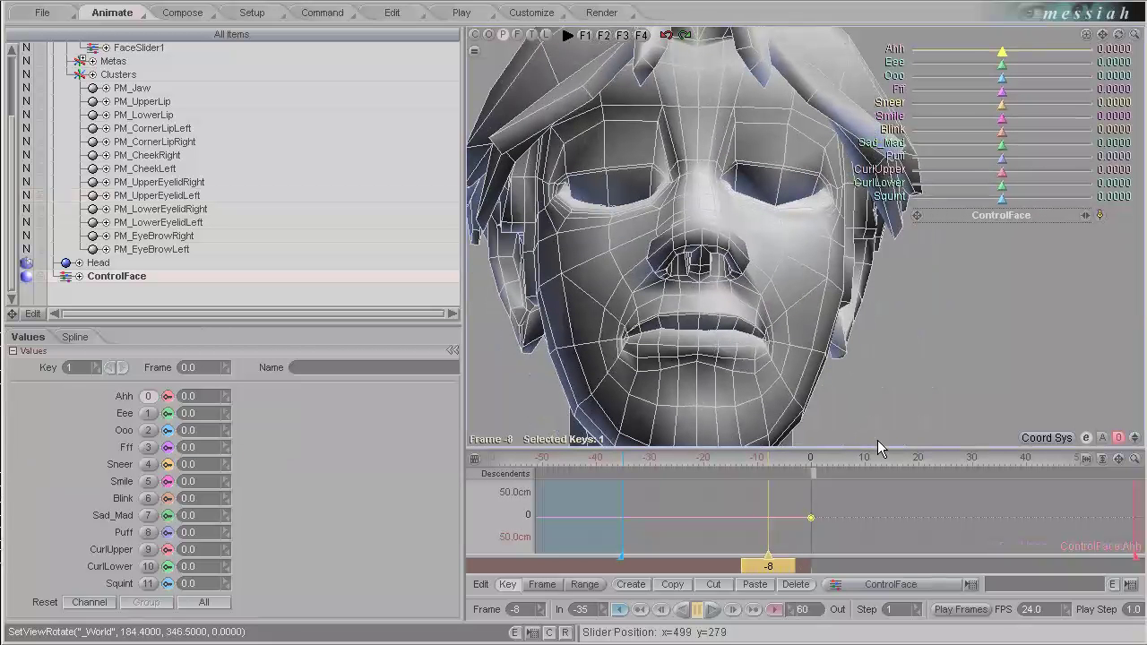
# Step: Select PM_UpperEyelidLeft and enlarge the curve graph area below the 3D view
pyautogui.click(186, 183)
pyautogui.click(186, 195)
pyautogui.moveTo(574, 448); pyautogui.dragTo(573, 380)
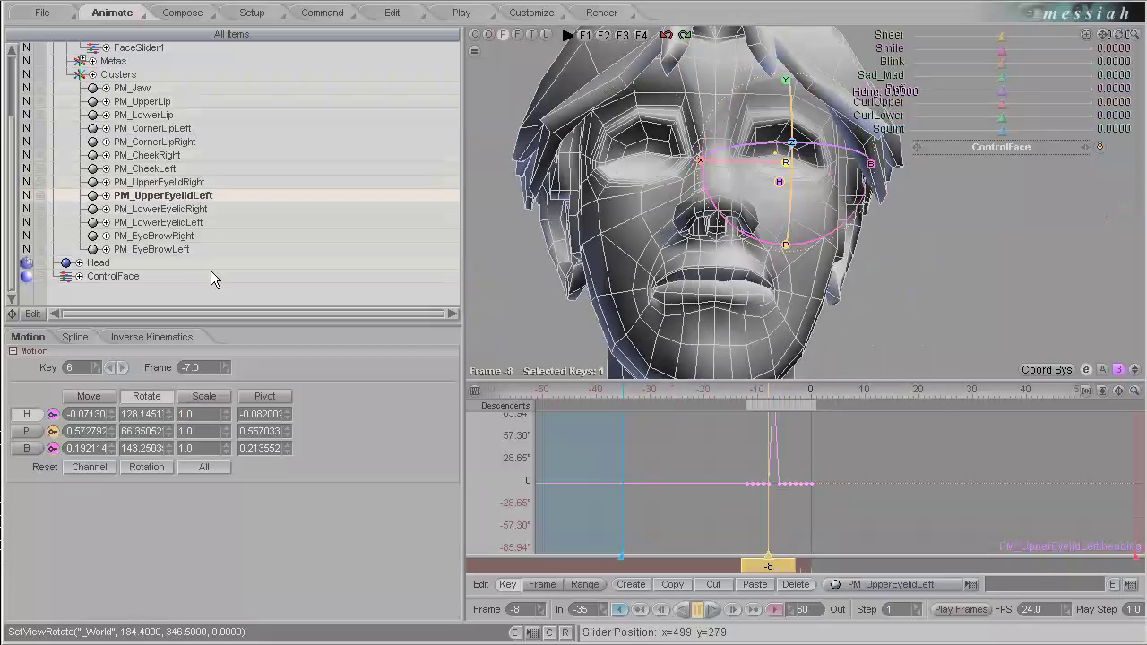
# Step: On frame -8, bank PM_EyeBrowRight and PM_EyeBrowLeft together to about 46 degrees
pyautogui.click(186, 238)
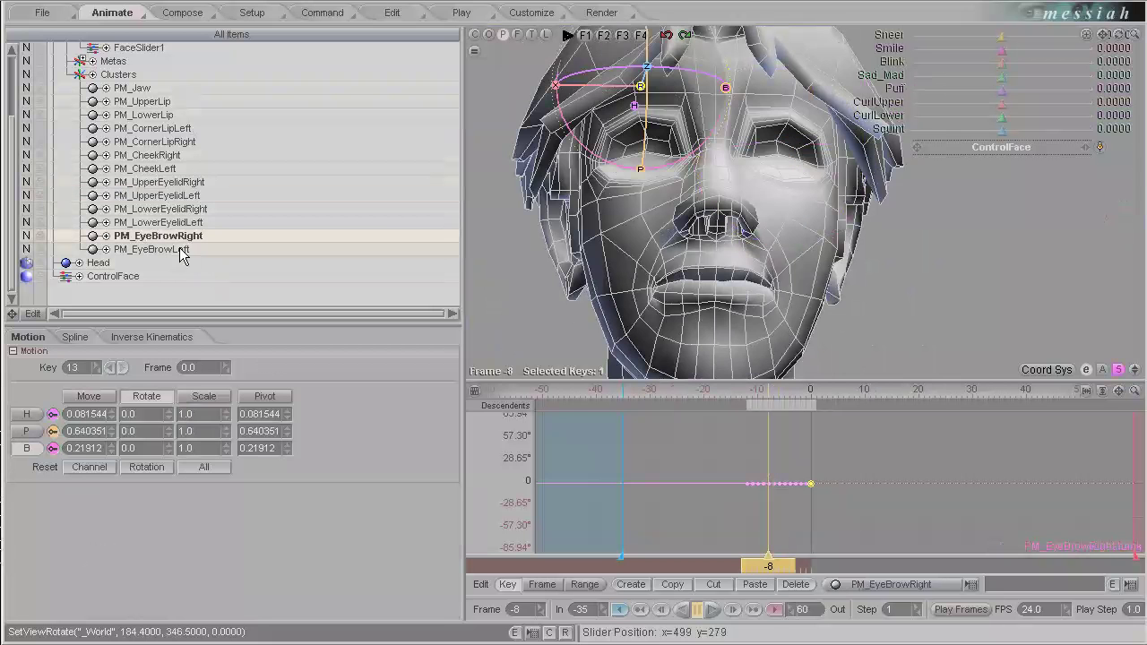
pyautogui.keyDown('shift'); pyautogui.click(180, 250); pyautogui.keyUp('shift')
pyautogui.scroll(1, 812, 246)
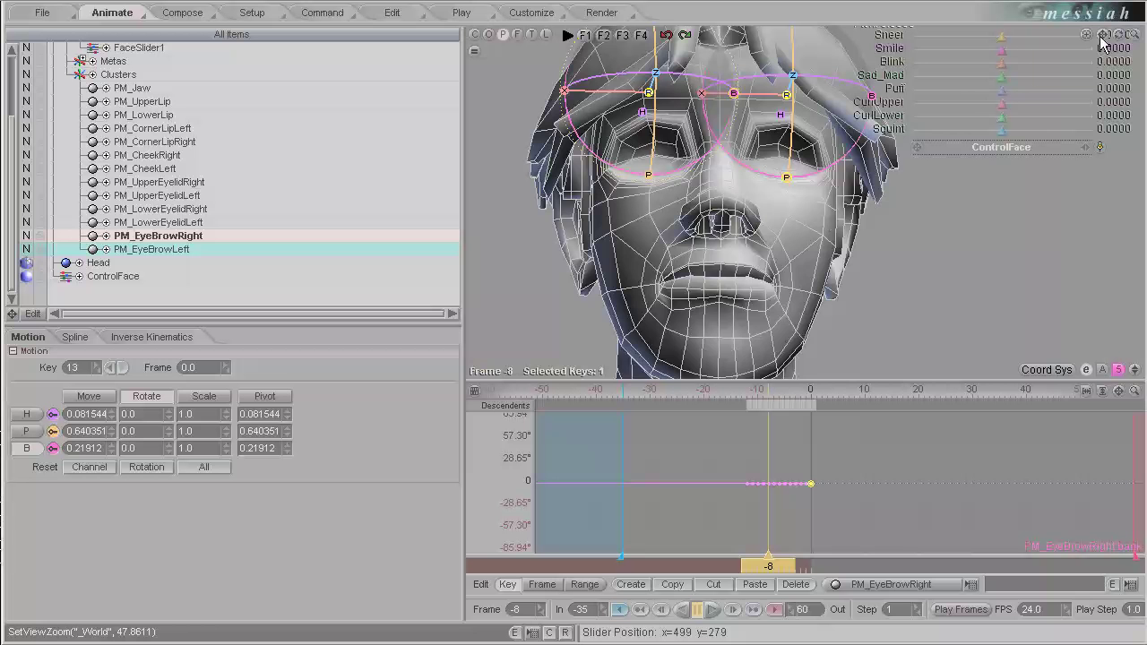
pyautogui.moveTo(1103, 37); pyautogui.dragTo(1103, 120)
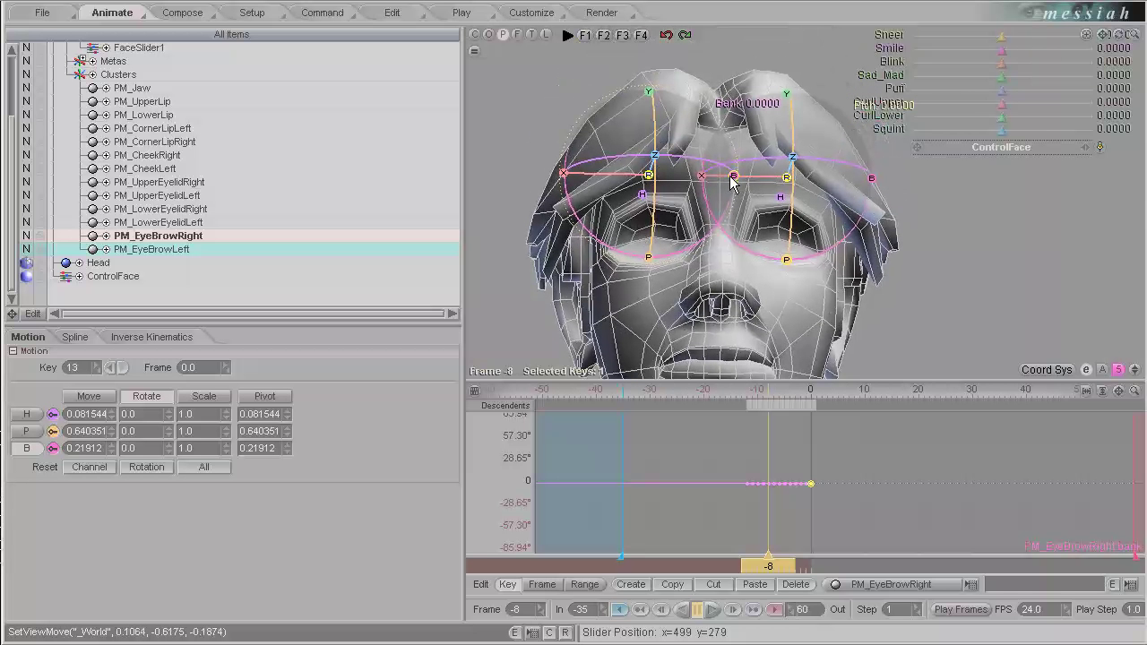
pyautogui.moveTo(869, 179); pyautogui.dragTo(700, 203)
pyautogui.click(707, 235)
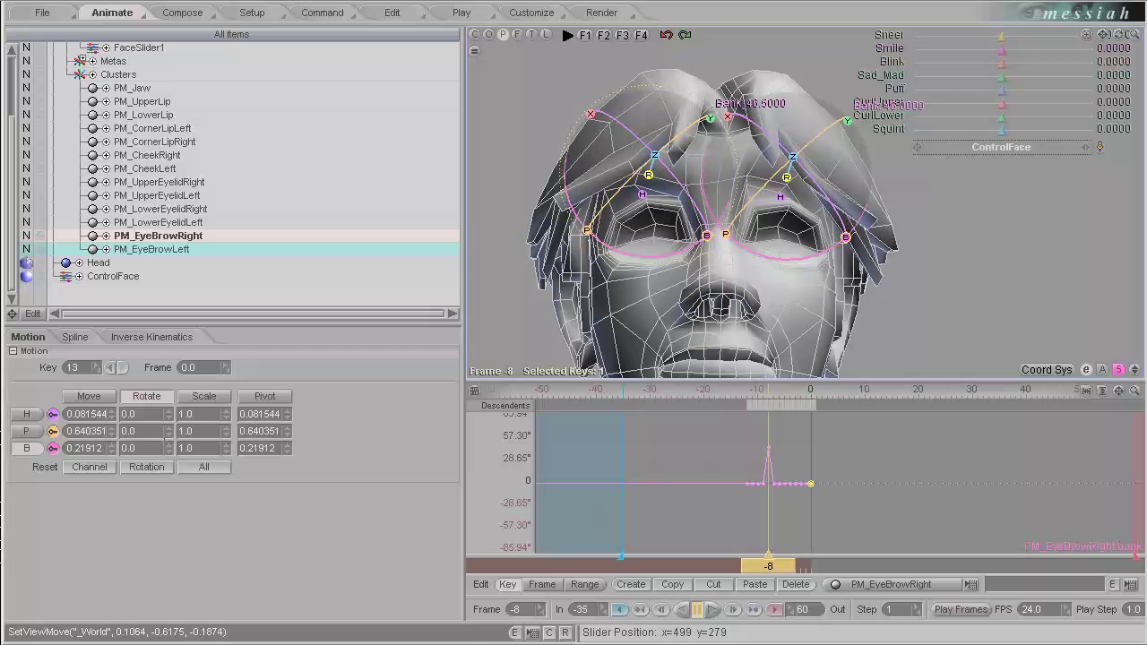
# Step: Set PM_EyeBrowLeft's bank to -46 degrees on frame -8
pyautogui.click(173, 250)
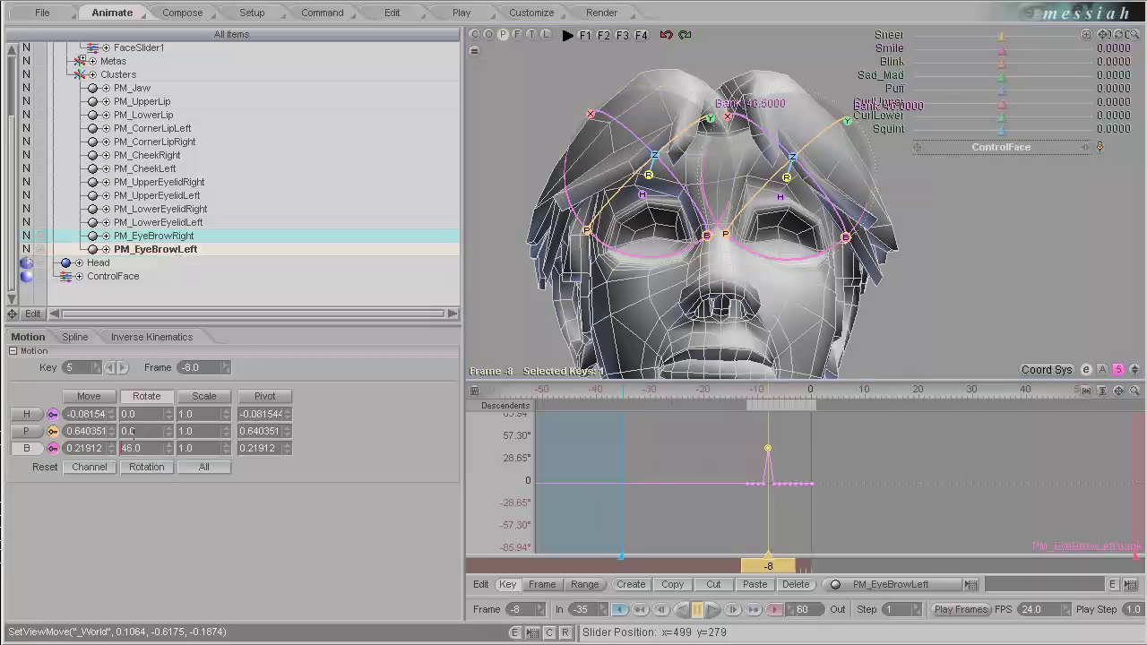
pyautogui.write('-')
pyautogui.press('Return')
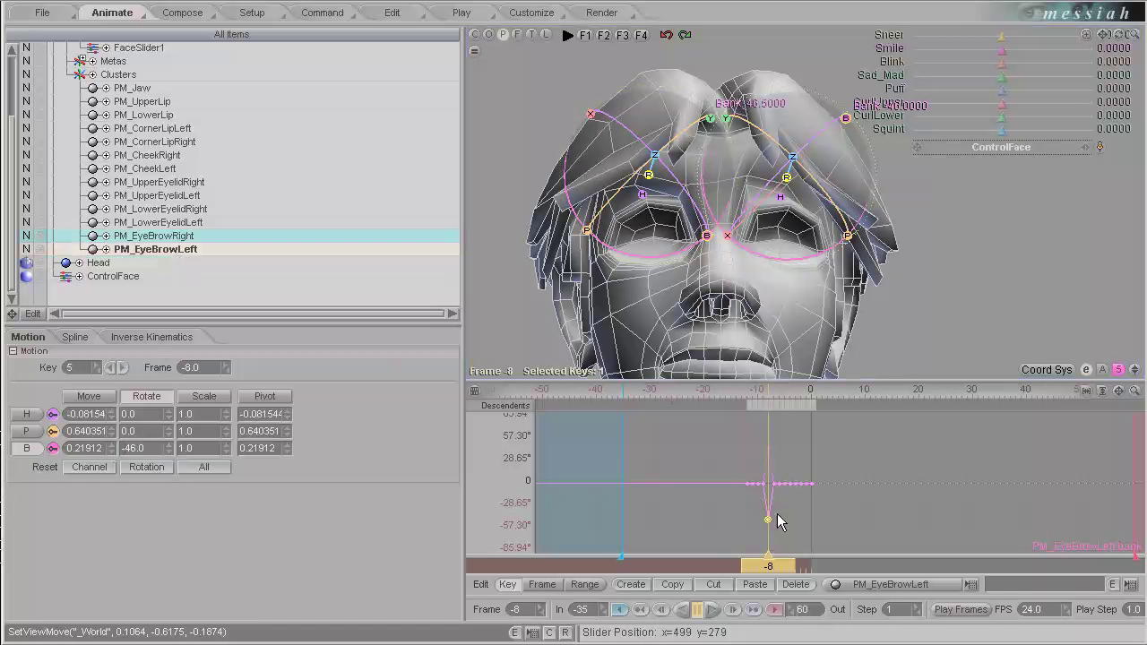
# Step: Adjust the eyebrows' bank to about 48 degrees right and -44.5 left, and try setting PM_EyeBrowRight's bank to -44
pyautogui.moveTo(769, 567)
pyautogui.mouseDown()
pyautogui.moveTo(753, 566)
pyautogui.moveTo(769, 567)
pyautogui.mouseUp()
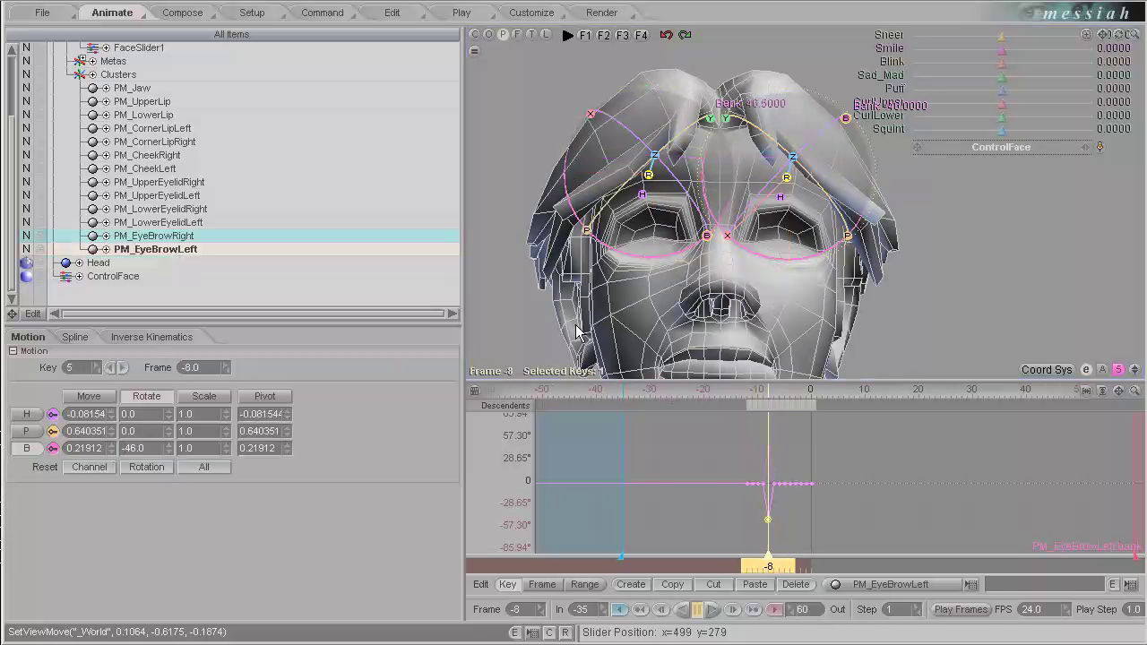
pyautogui.moveTo(578, 332); pyautogui.dragTo(578, 377, button='middle')
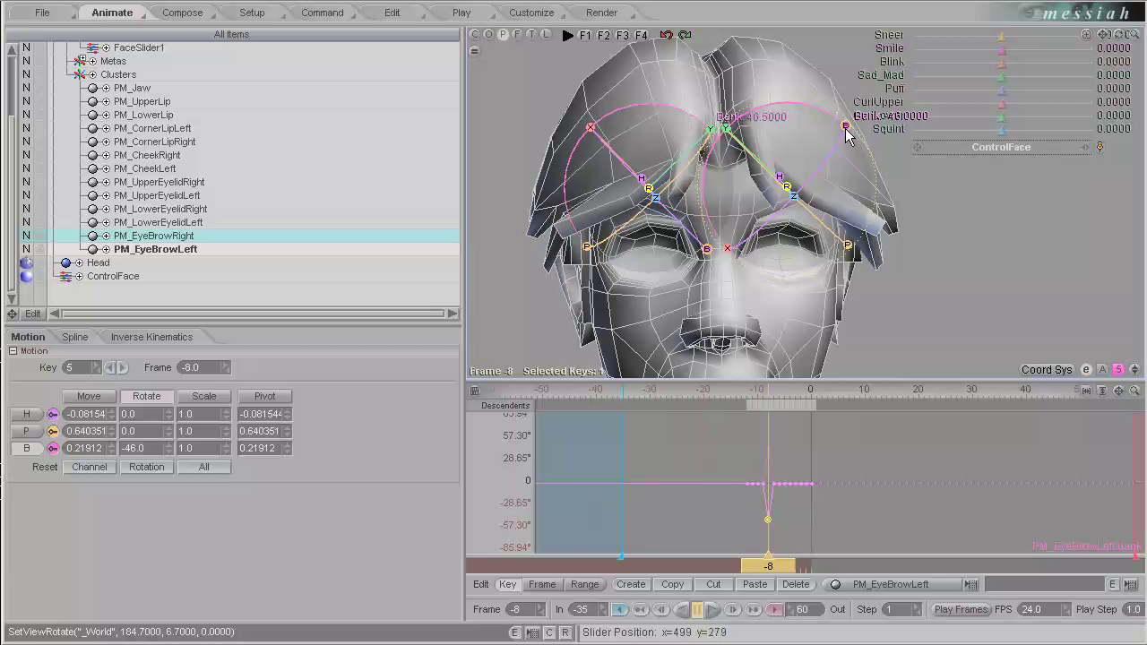
pyautogui.moveTo(847, 134); pyautogui.dragTo(847, 142)
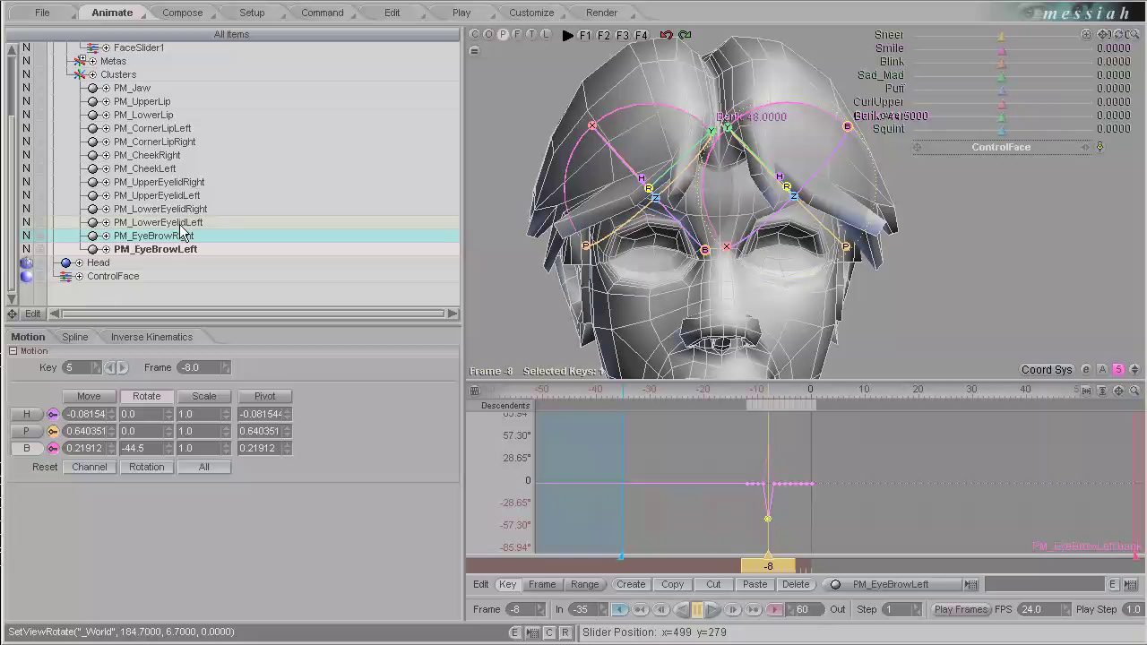
pyautogui.click(143, 249)
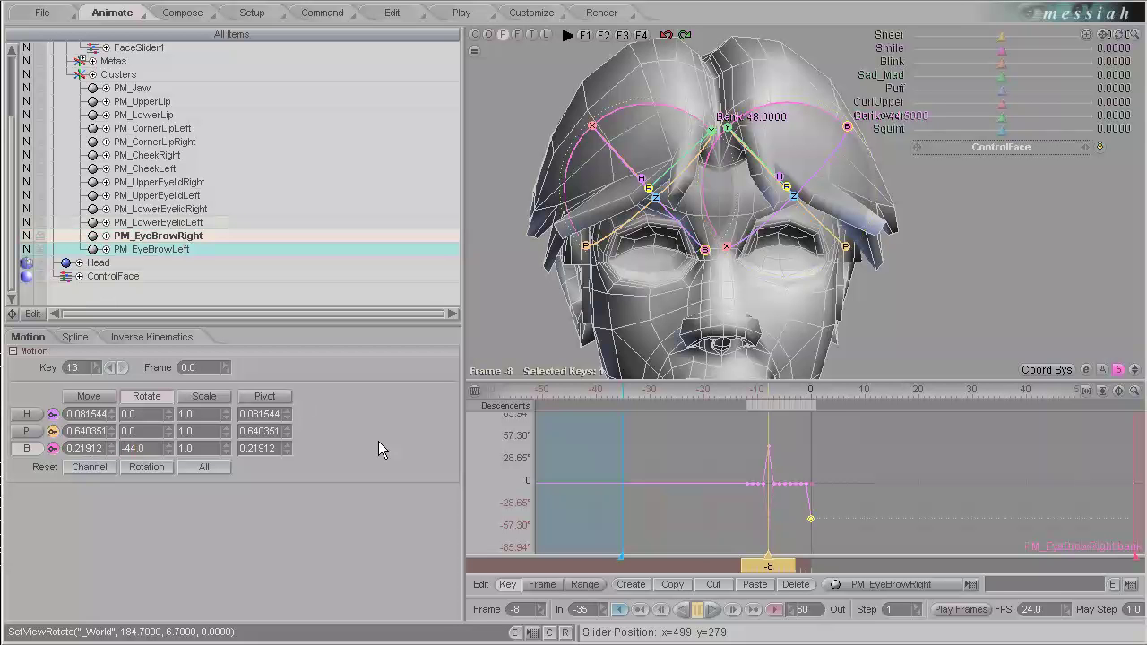
# Step: Undo the last eyebrow bank edits
pyautogui.hotkey('ctrl', 'z')
pyautogui.hotkey('ctrl', 'z')
pyautogui.hotkey('ctrl', 'z')
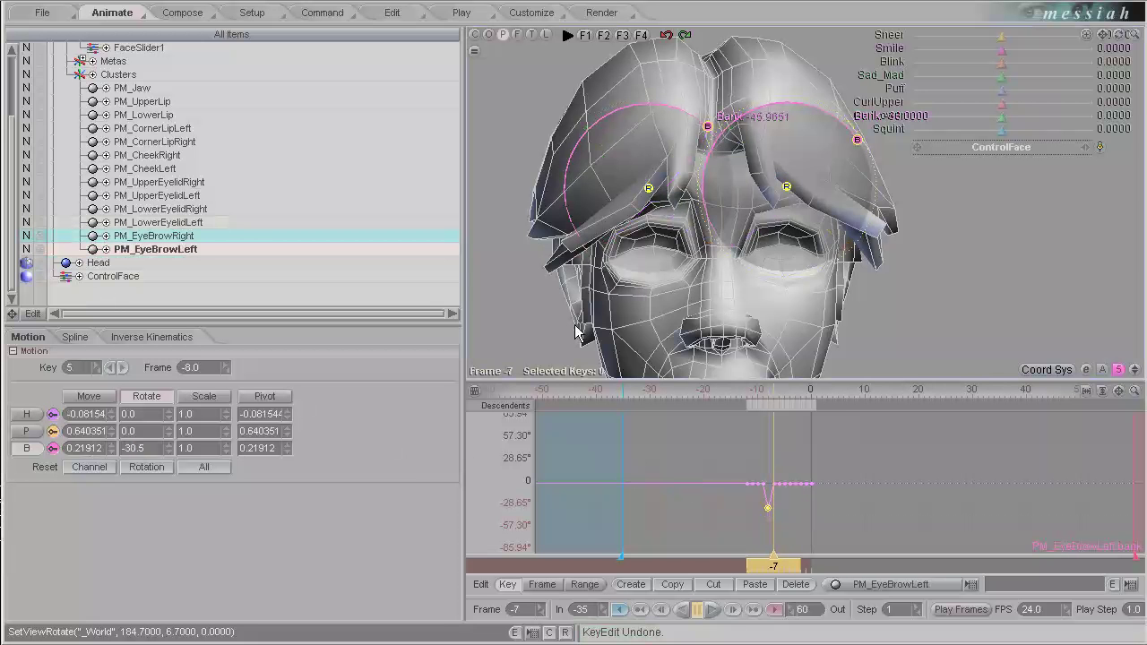
# Step: For frame -8, bank PM_EyeBrowRight to about -44.5 and PM_EyeBrowLeft to 41 degrees, moving the left one to about Y 0.658, Z 0.230
pyautogui.moveTo(574, 325); pyautogui.dragTo(574, 325)
pyautogui.moveTo(574, 325)
pyautogui.keyDown('alt'); pyautogui.mouseDown()
pyautogui.moveTo(564, 321)
pyautogui.moveTo(590, 331)
pyautogui.moveTo(574, 325)
pyautogui.mouseUp(); pyautogui.keyUp('alt')
pyautogui.moveTo(830, 125); pyautogui.dragTo(565, 331)
pyautogui.click(584, 119)
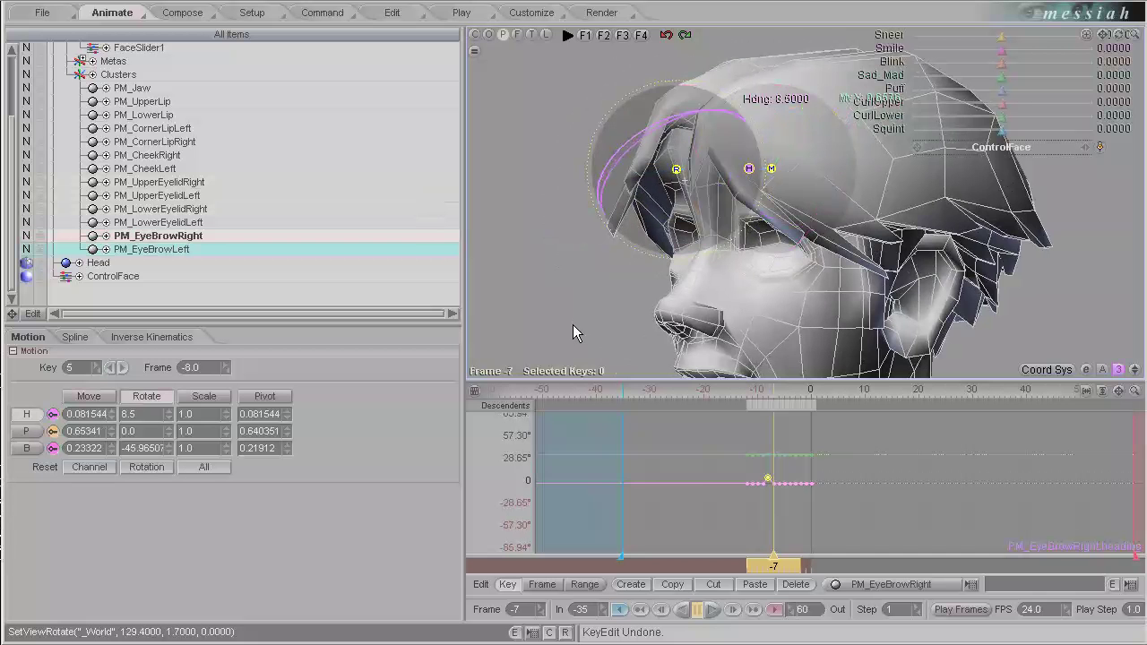
pyautogui.click(710, 181)
pyautogui.moveTo(709, 182); pyautogui.dragTo(584, 330)
pyautogui.moveTo(772, 560); pyautogui.dragTo(768, 562)
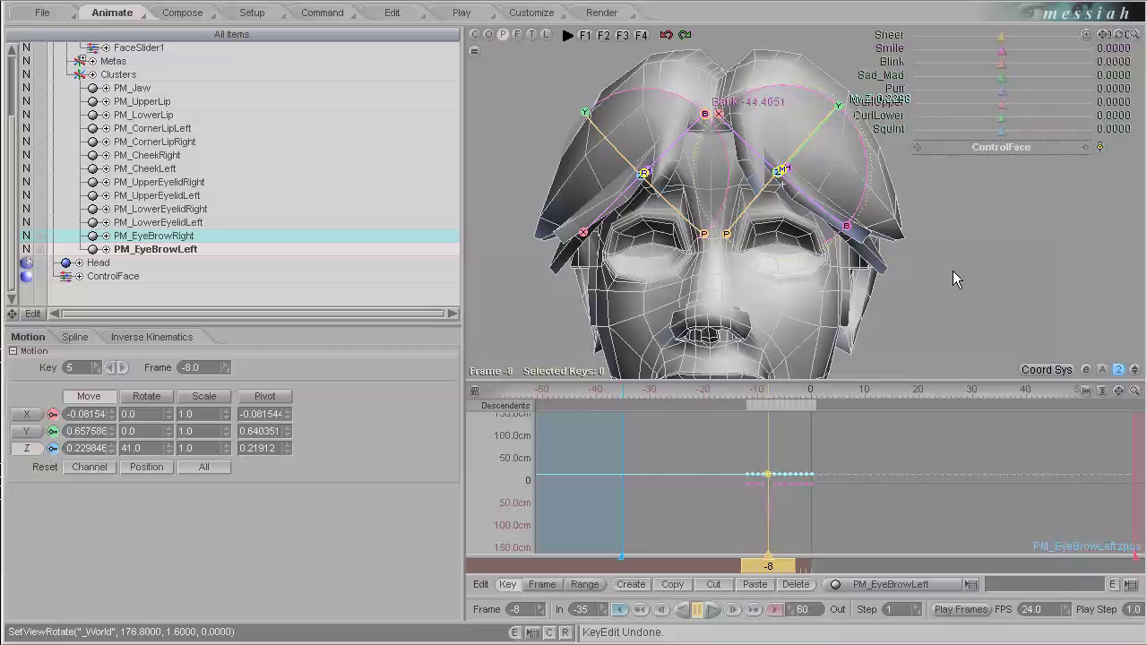
# Step: Reposition the ControlFace slider to about x=494, y=224 in the 3D view
pyautogui.moveTo(917, 152); pyautogui.dragTo(760, 193)
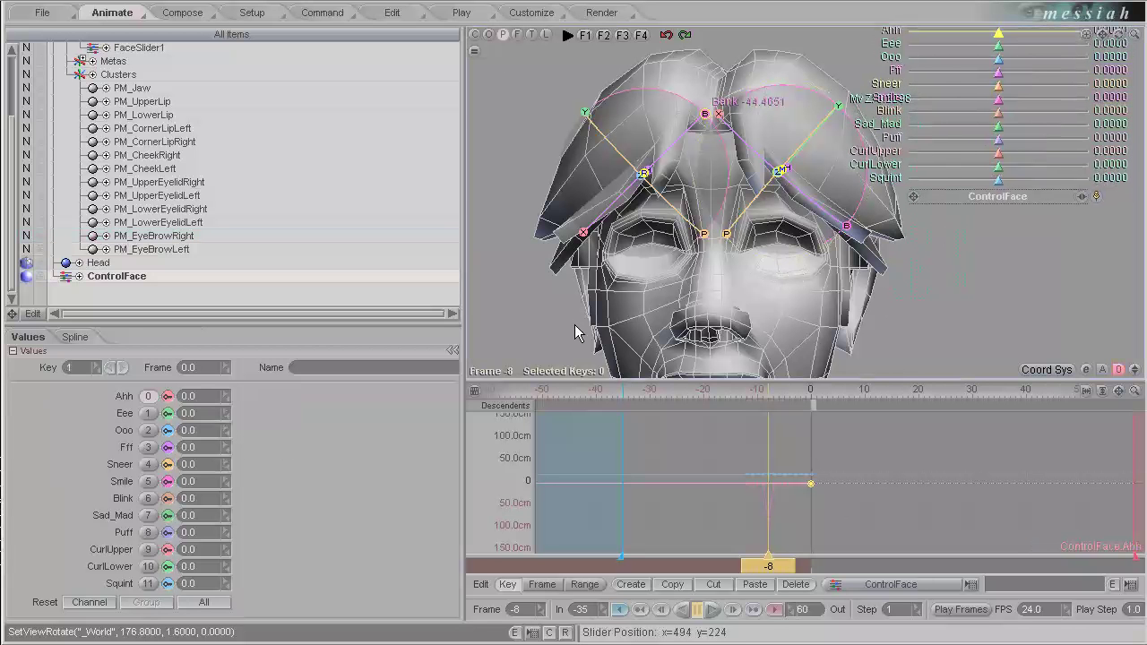
pyautogui.keyDown('alt'); pyautogui.keyDown('shift'); pyautogui.moveTo(576, 325); pyautogui.dragTo(554, 281); pyautogui.keyUp('shift'); pyautogui.keyUp('alt')
pyautogui.keyDown('ctrl'); pyautogui.keyDown('alt'); pyautogui.moveTo(554, 281); pyautogui.dragTo(973, 76); pyautogui.keyUp('alt'); pyautogui.keyUp('ctrl')
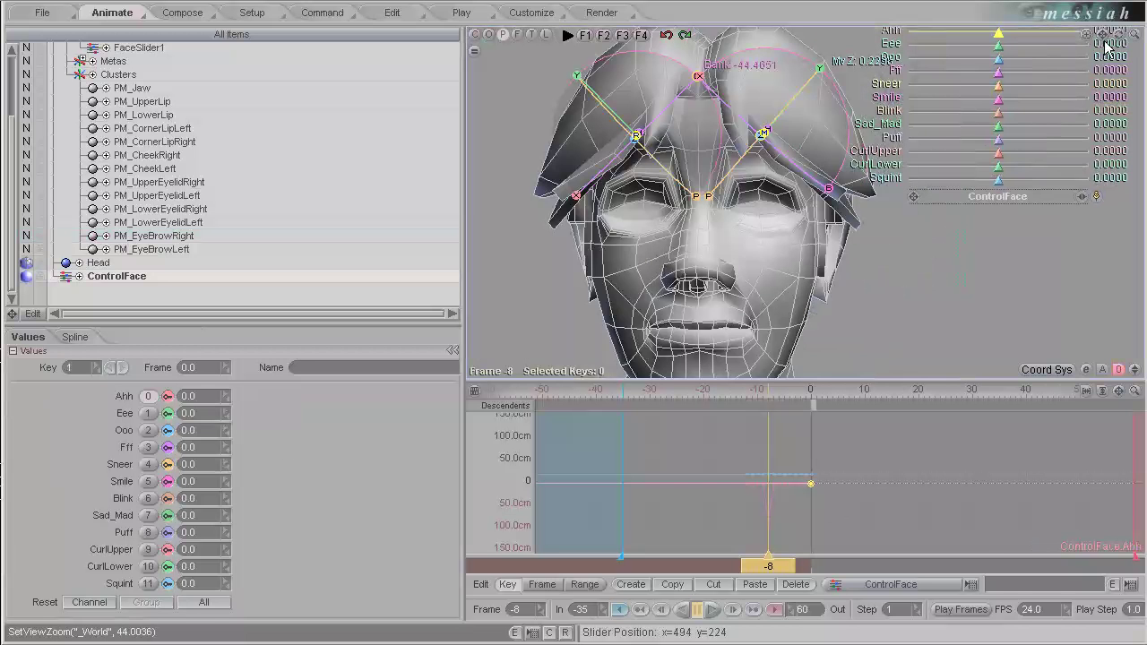
pyautogui.keyDown('alt'); pyautogui.keyDown('shift'); pyautogui.moveTo(574, 333); pyautogui.dragTo(635, 272); pyautogui.keyUp('shift'); pyautogui.keyUp('alt')
# Step: On frame -9, scale PM_CheekRight and PM_CheekLeft together up to about 1.79 on all axes
pyautogui.moveTo(768, 567)
pyautogui.mouseDown()
pyautogui.moveTo(967, 567)
pyautogui.moveTo(763, 566)
pyautogui.mouseUp()
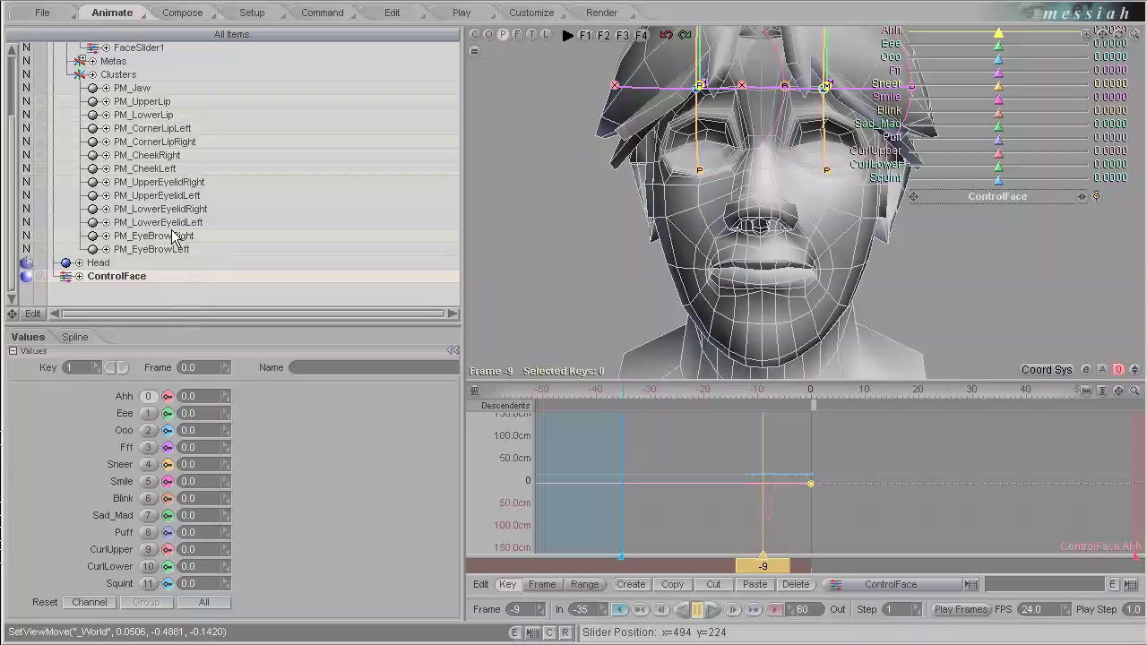
pyautogui.click(166, 156)
pyautogui.click(204, 396)
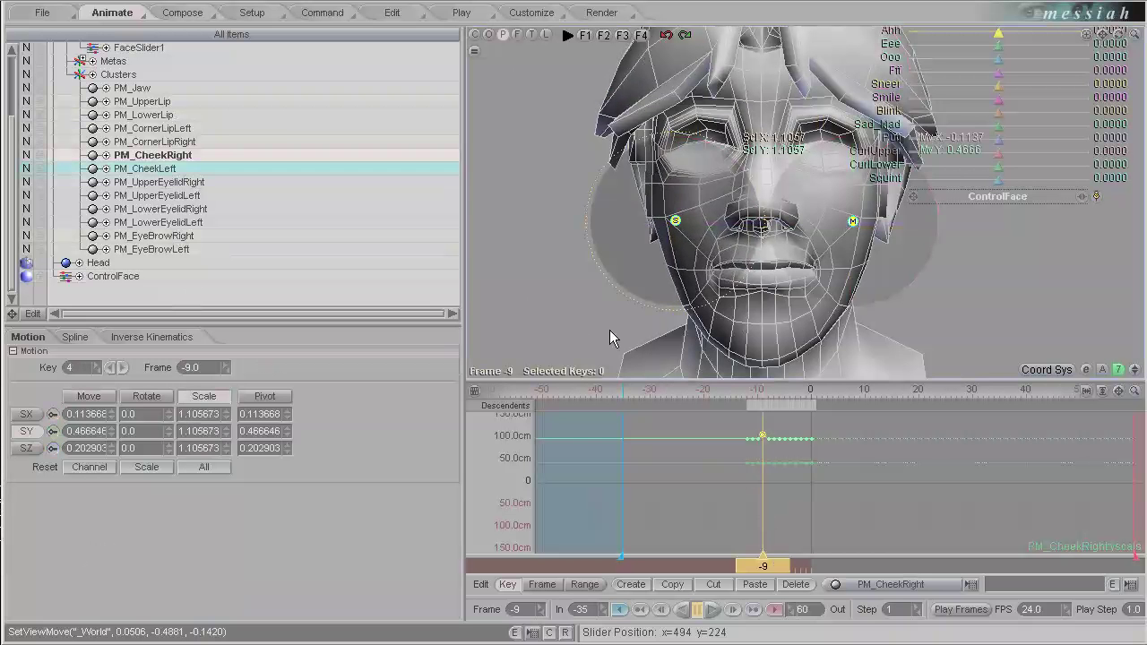
pyautogui.hotkey('ctrl', 'z')
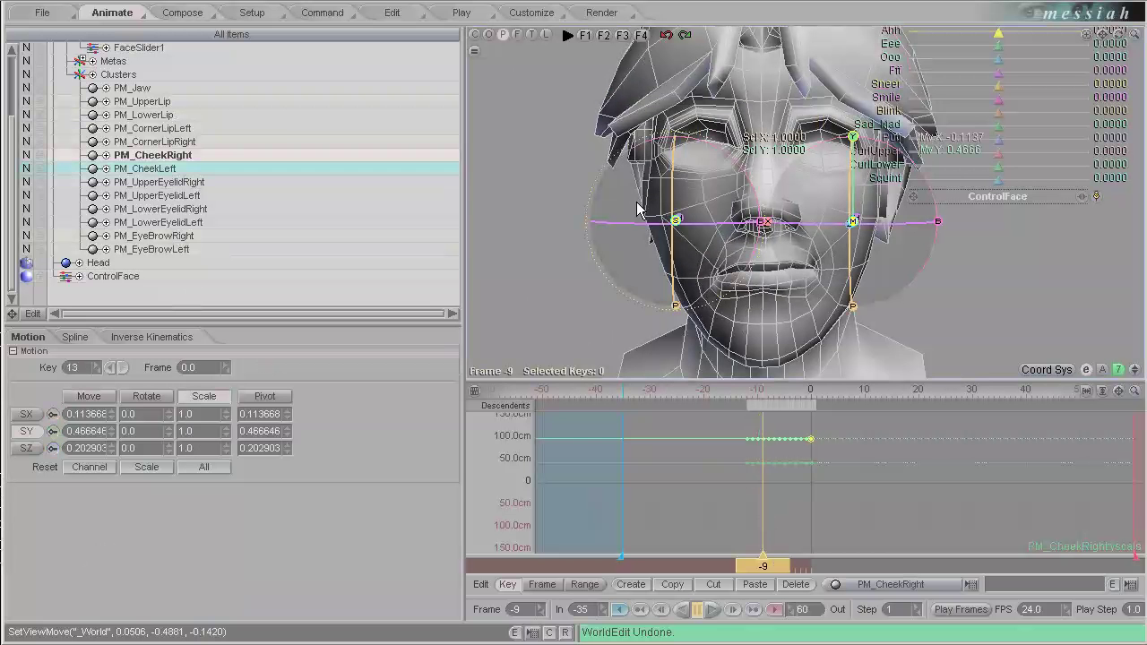
pyautogui.moveTo(638, 210); pyautogui.dragTo(579, 256)
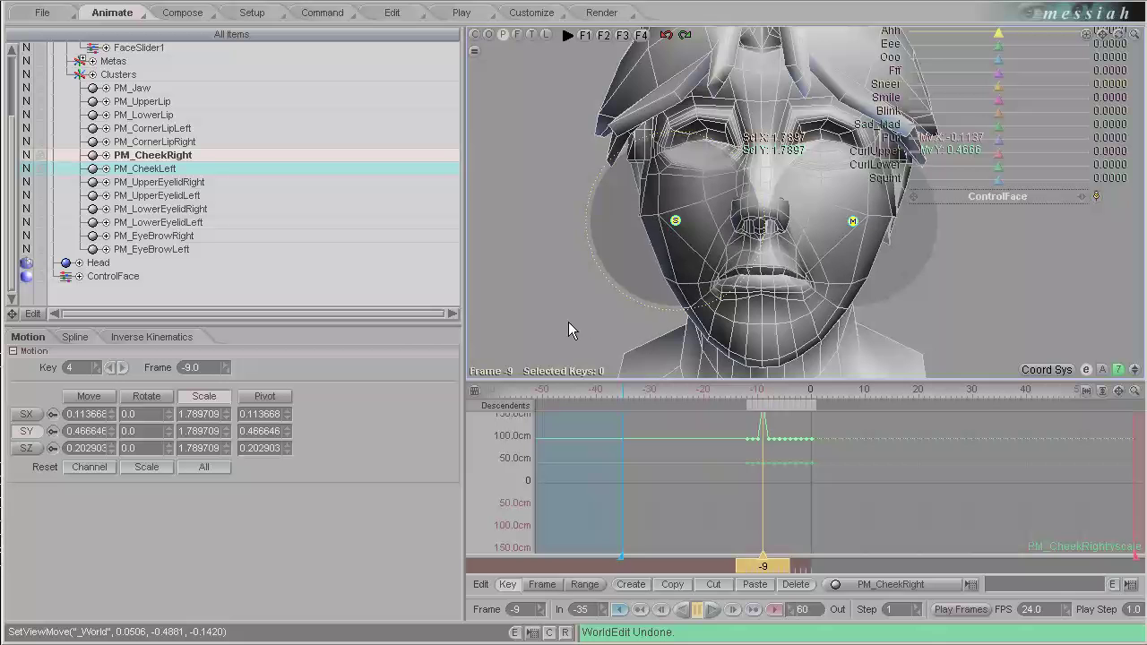
# Step: On frame -9, scale both cheek clusters to about 1.777 and move them outward, PM_CheekRight to X 0.130 and PM_CheekLeft to X -0.135
pyautogui.moveTo(572, 330); pyautogui.dragTo(573, 328)
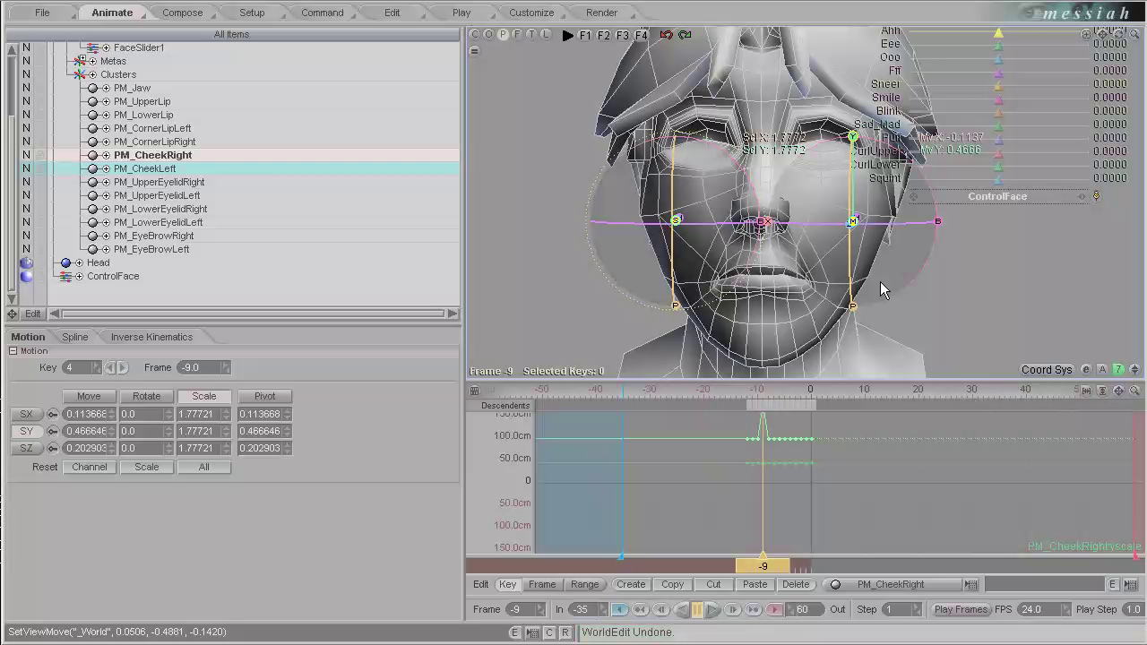
pyautogui.click(679, 240)
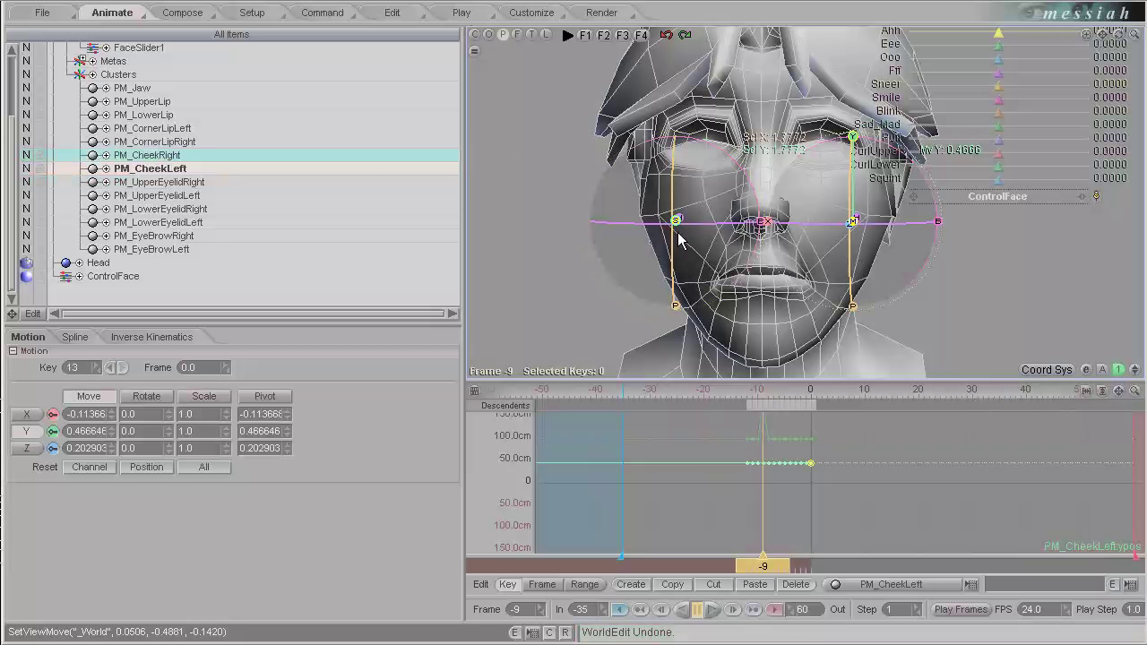
pyautogui.click(677, 308)
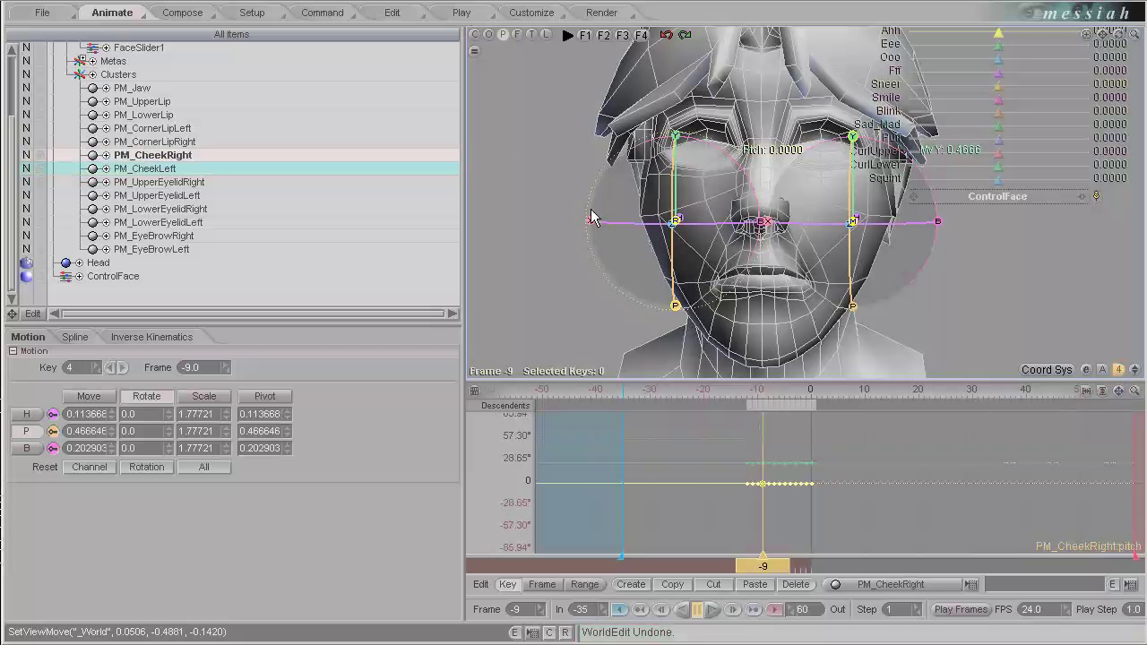
pyautogui.moveTo(592, 218); pyautogui.dragTo(577, 326)
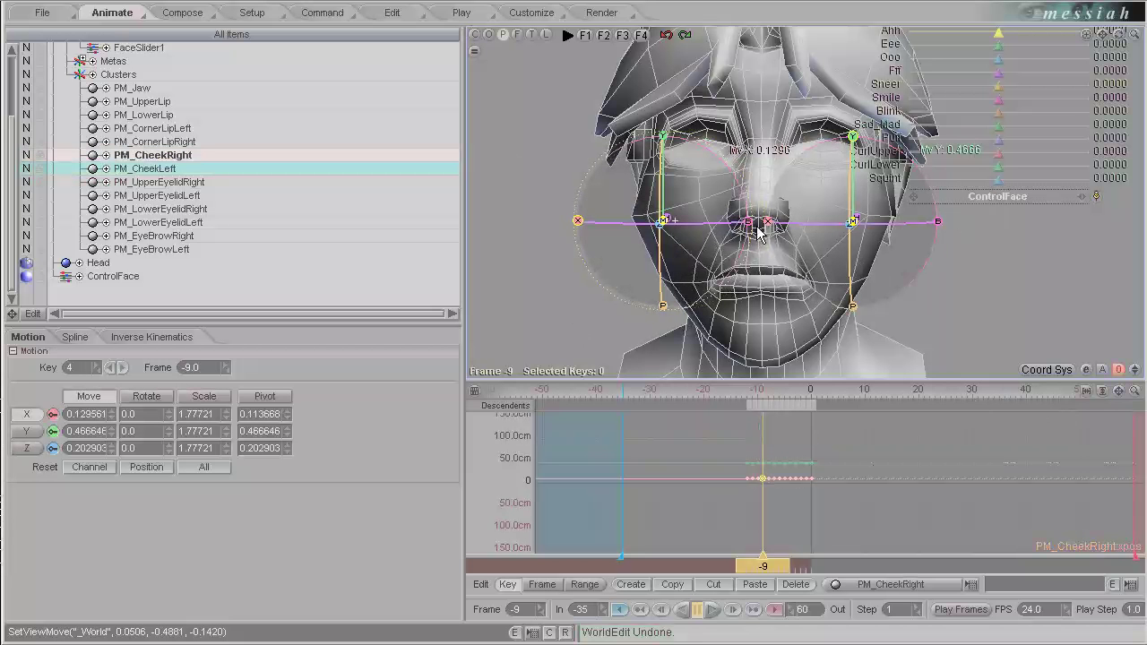
pyautogui.click(851, 226)
pyautogui.moveTo(767, 223); pyautogui.dragTo(786, 222)
# Step: On frame -10, pitch PM_UpperLip to -36.25 degrees and move it to about Y 0.432
pyautogui.moveTo(764, 565); pyautogui.dragTo(759, 565)
pyautogui.moveTo(937, 222); pyautogui.dragTo(933, 179)
pyautogui.hotkey('ctrl', 'z')
pyautogui.scroll(-2, 968, 236)
pyautogui.scroll(-2, 968, 236)
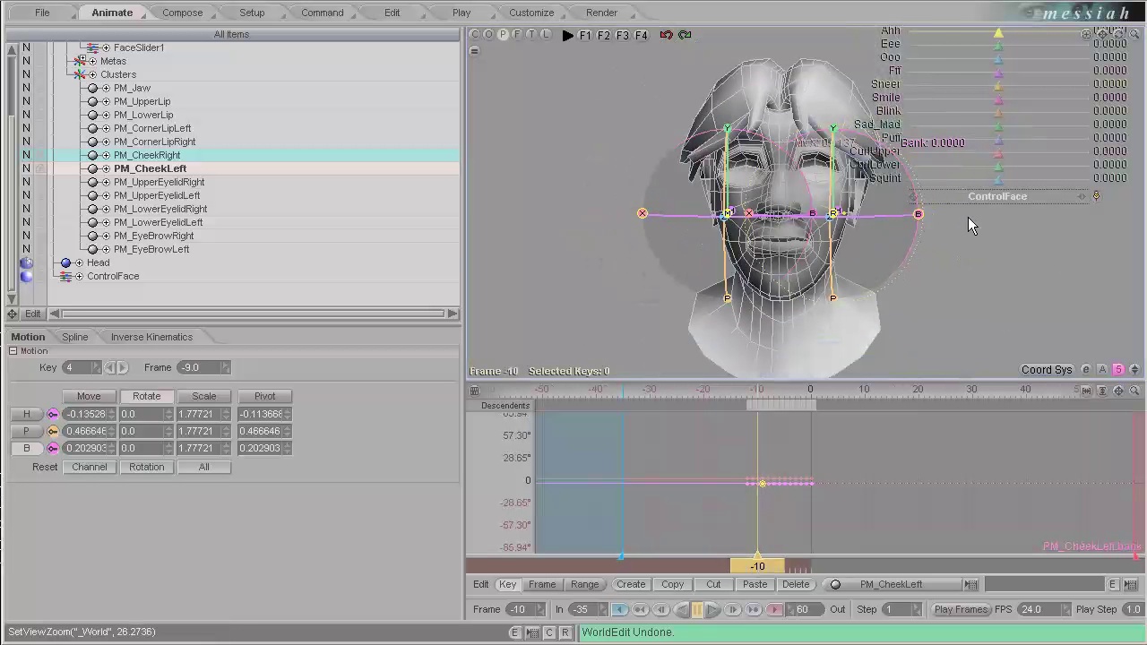
pyautogui.scroll(2, 939, 316)
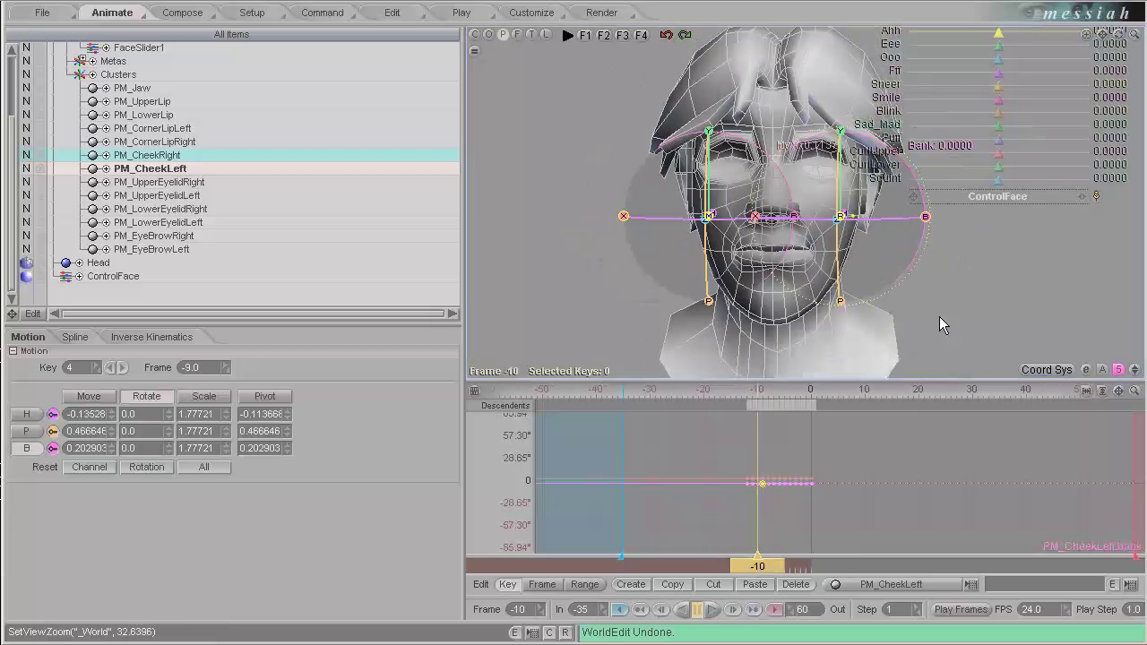
pyautogui.click(156, 104)
pyautogui.moveTo(876, 224); pyautogui.dragTo(755, 350, button='middle')
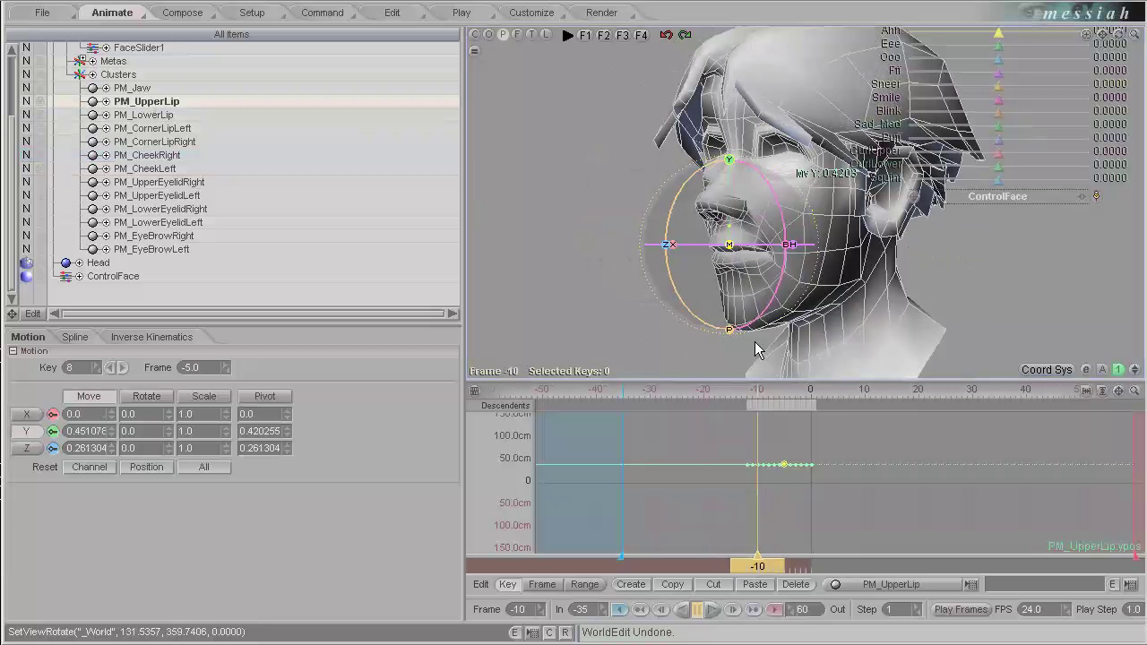
pyautogui.press('y')
pyautogui.moveTo(726, 330); pyautogui.dragTo(582, 336)
pyautogui.moveTo(768, 177); pyautogui.dragTo(576, 328)
pyautogui.moveTo(576, 328); pyautogui.dragTo(1120, 321, button='middle')
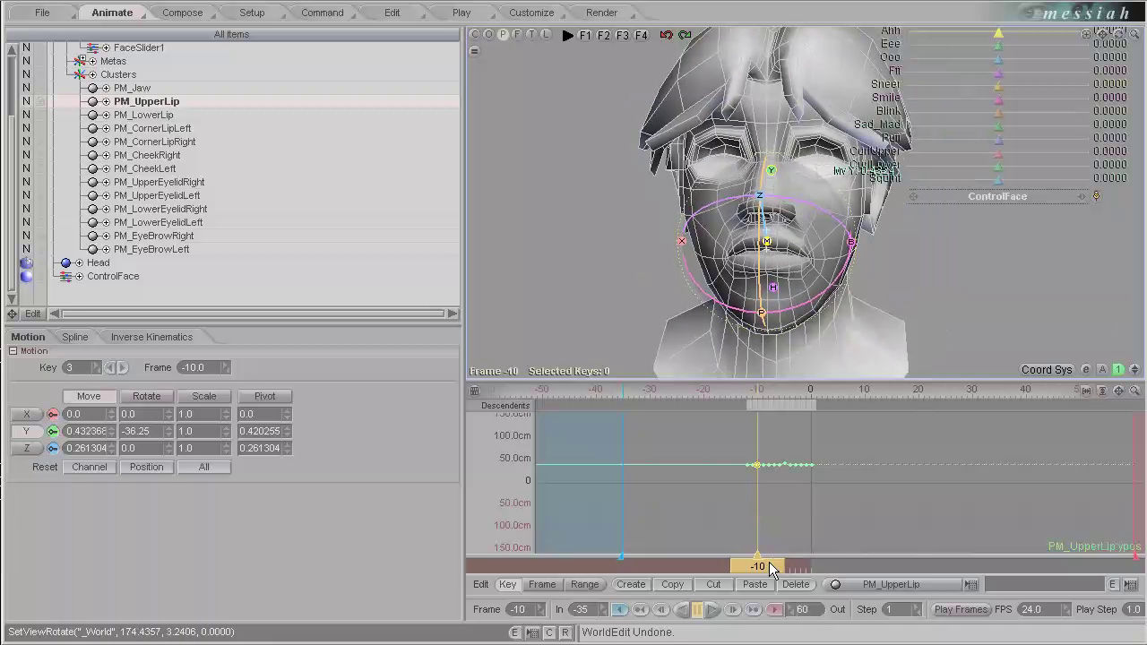
# Step: On frame -11, pitch PM_LowerLip to 53.25 degrees
pyautogui.moveTo(769, 564); pyautogui.dragTo(575, 325)
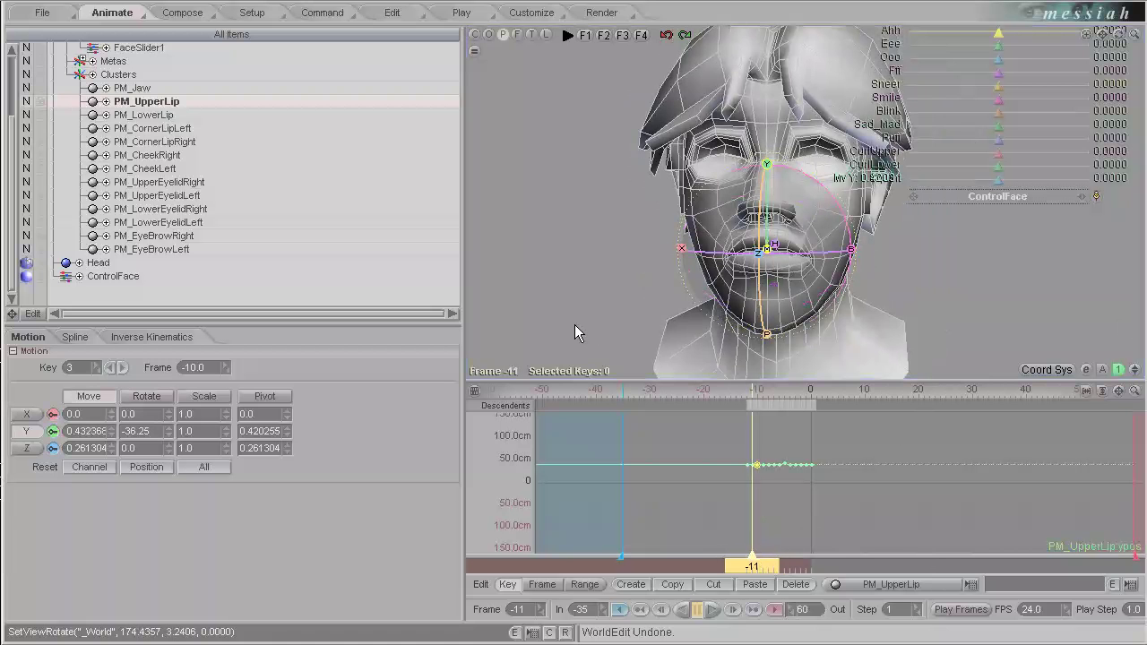
pyautogui.click(165, 118)
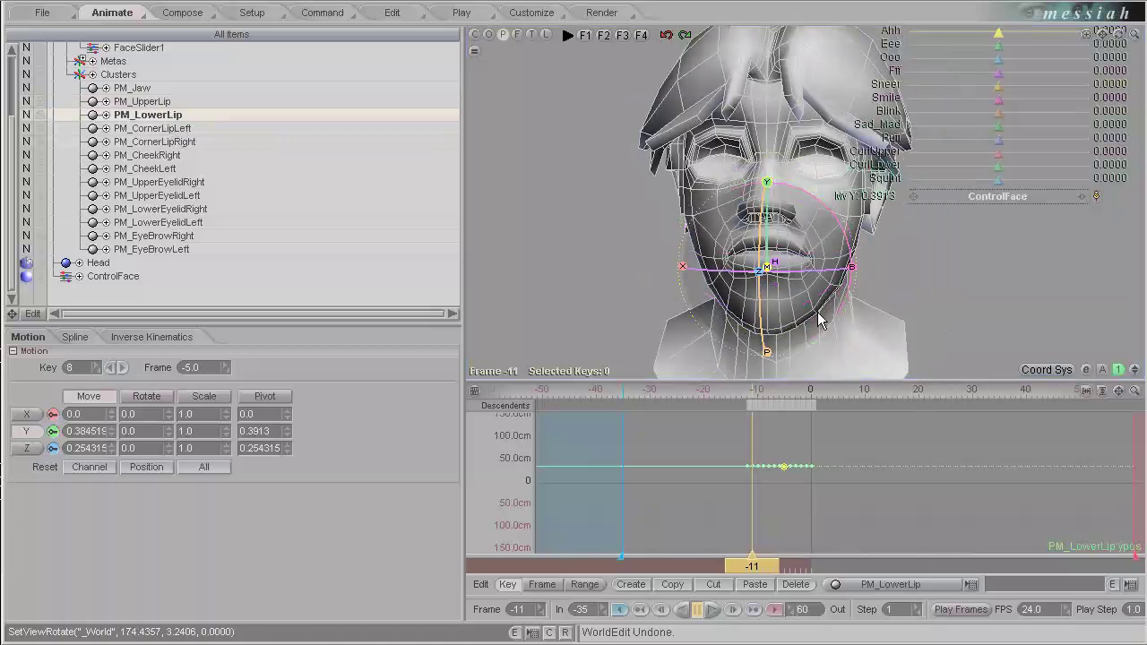
pyautogui.moveTo(817, 312); pyautogui.dragTo(883, 330, button='middle')
pyautogui.press('y')
pyautogui.moveTo(583, 333); pyautogui.dragTo(575, 327)
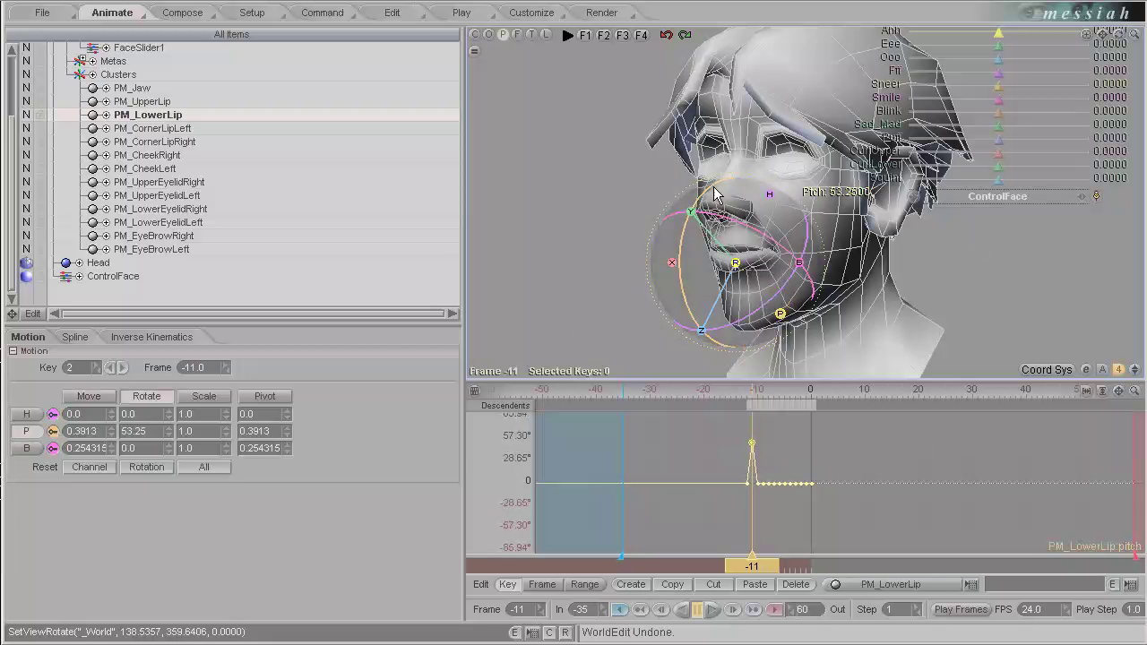
# Step: On frame -12, raise PM_CheekRight and PM_CheekLeft together to about Y 0.498
pyautogui.moveTo(757, 566); pyautogui.dragTo(752, 566)
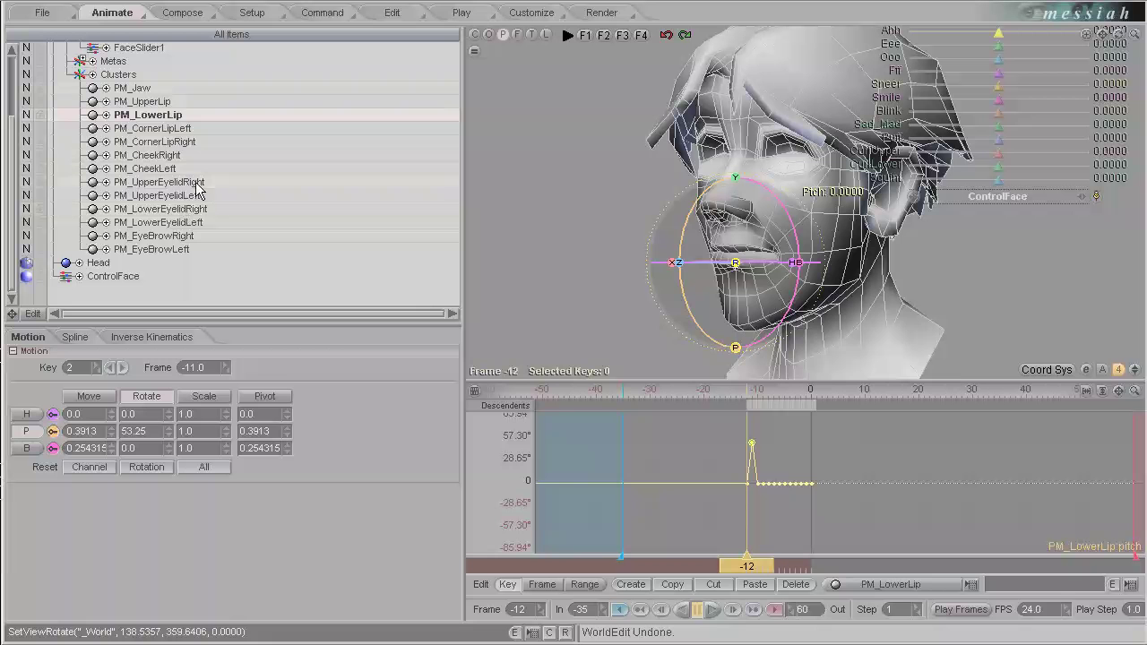
pyautogui.click(171, 155)
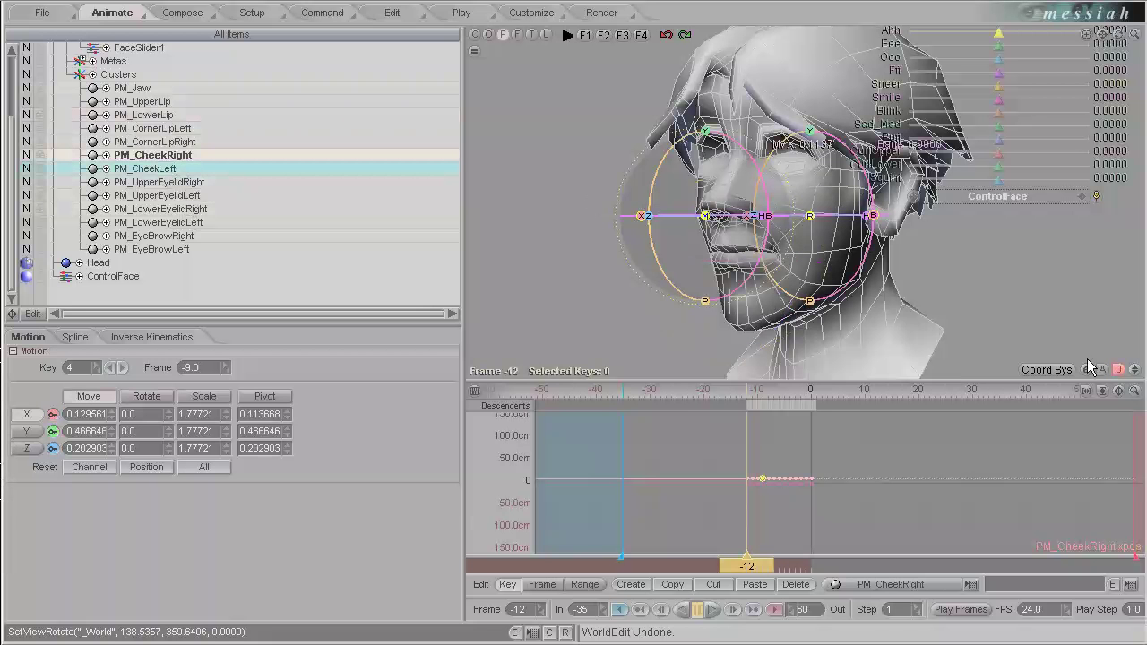
pyautogui.click(806, 142)
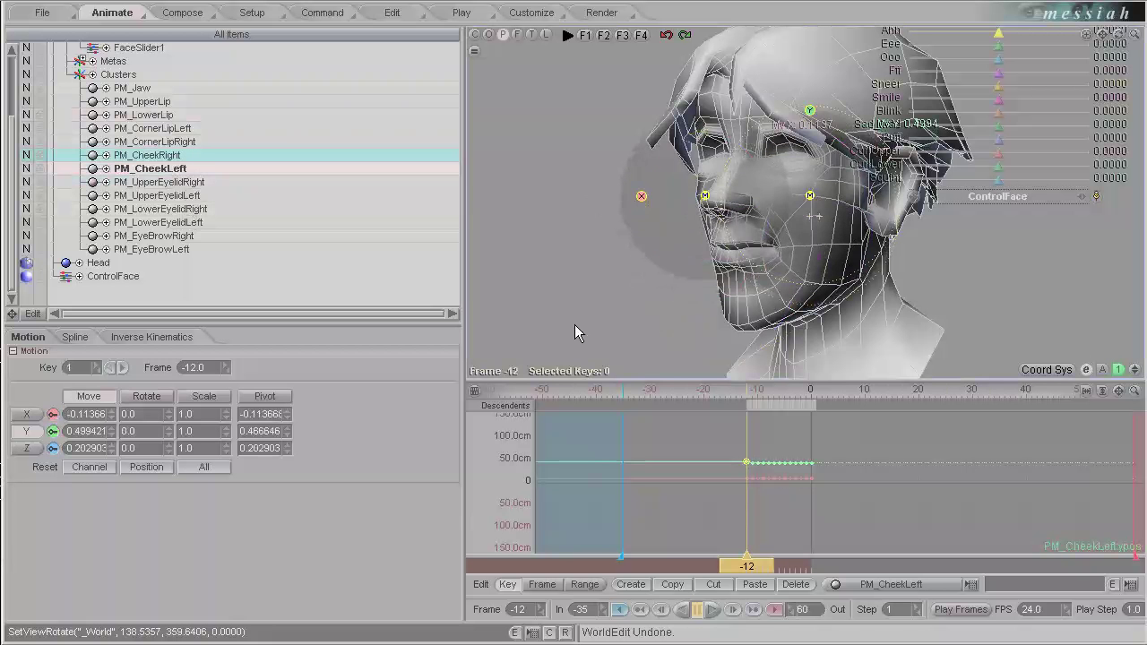
pyautogui.moveTo(575, 333); pyautogui.dragTo(575, 336)
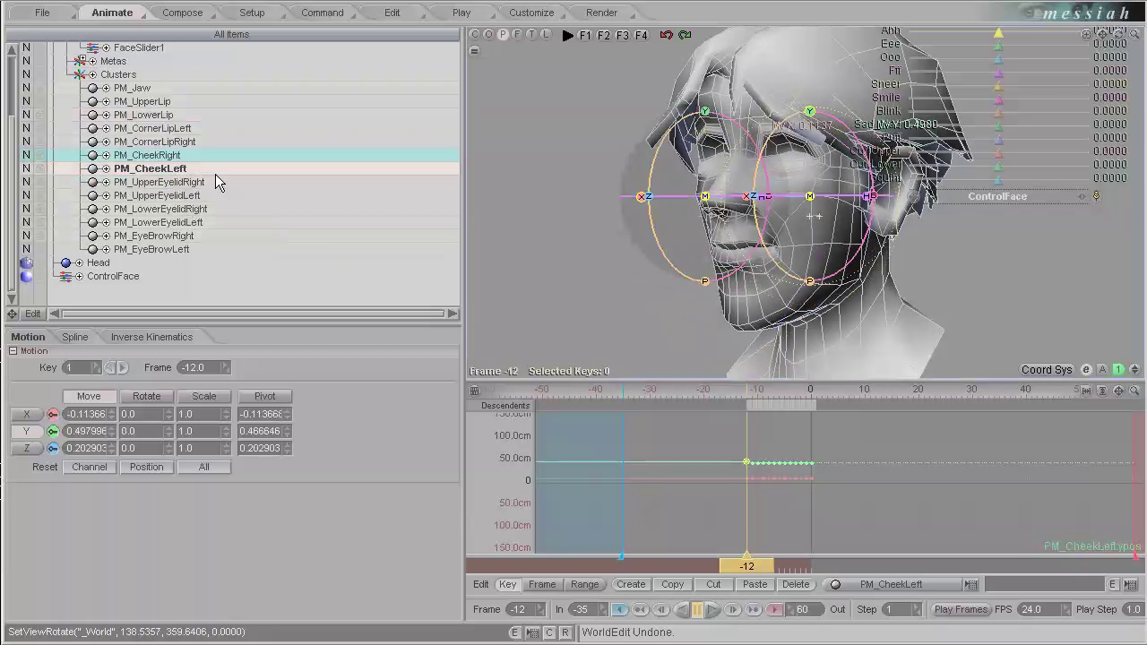
# Step: On frame -12, pitch PM_LowerEyelidRight and PM_LowerEyelidLeft to -31.25 degrees, move them to about Y 0.563, and go to frame 3
pyautogui.click(184, 210)
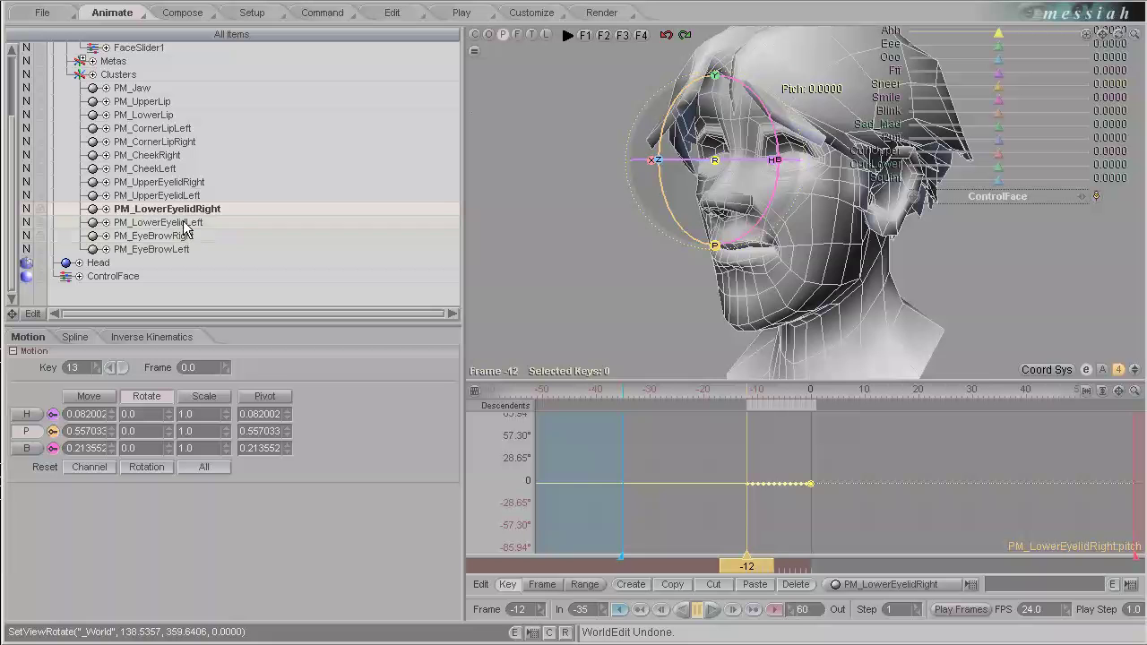
pyautogui.click(808, 250)
pyautogui.moveTo(574, 321); pyautogui.dragTo(576, 336)
pyautogui.moveTo(1117, 35); pyautogui.dragTo(575, 332)
pyautogui.click(724, 86)
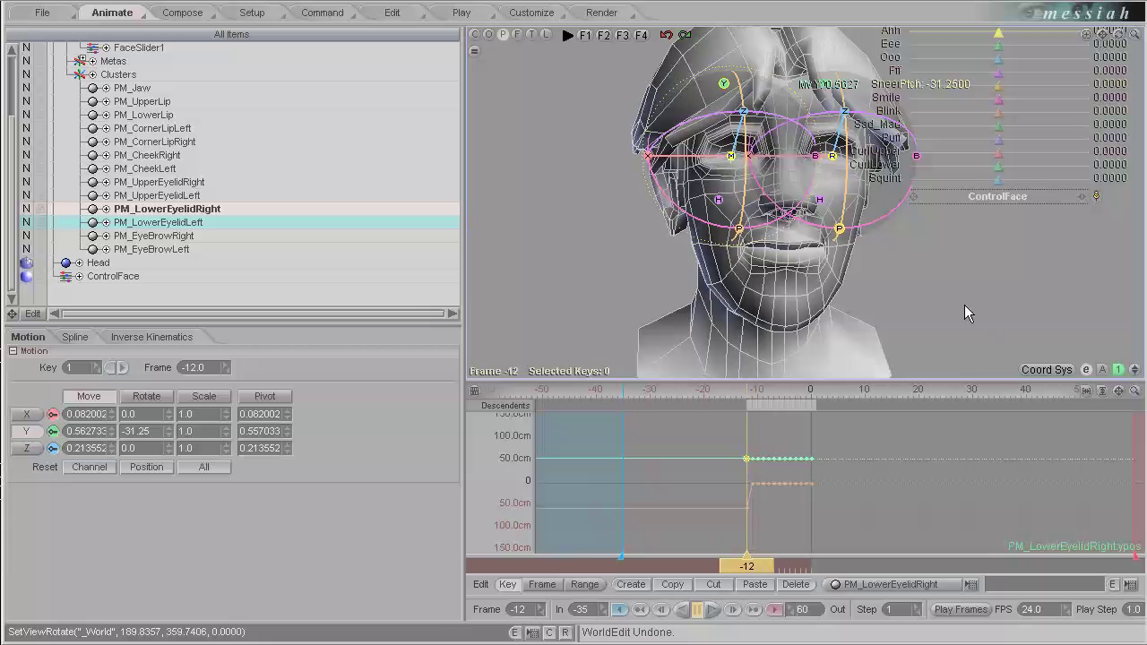
pyautogui.moveTo(964, 304); pyautogui.dragTo(749, 632)
pyautogui.moveTo(751, 574); pyautogui.dragTo(576, 333)
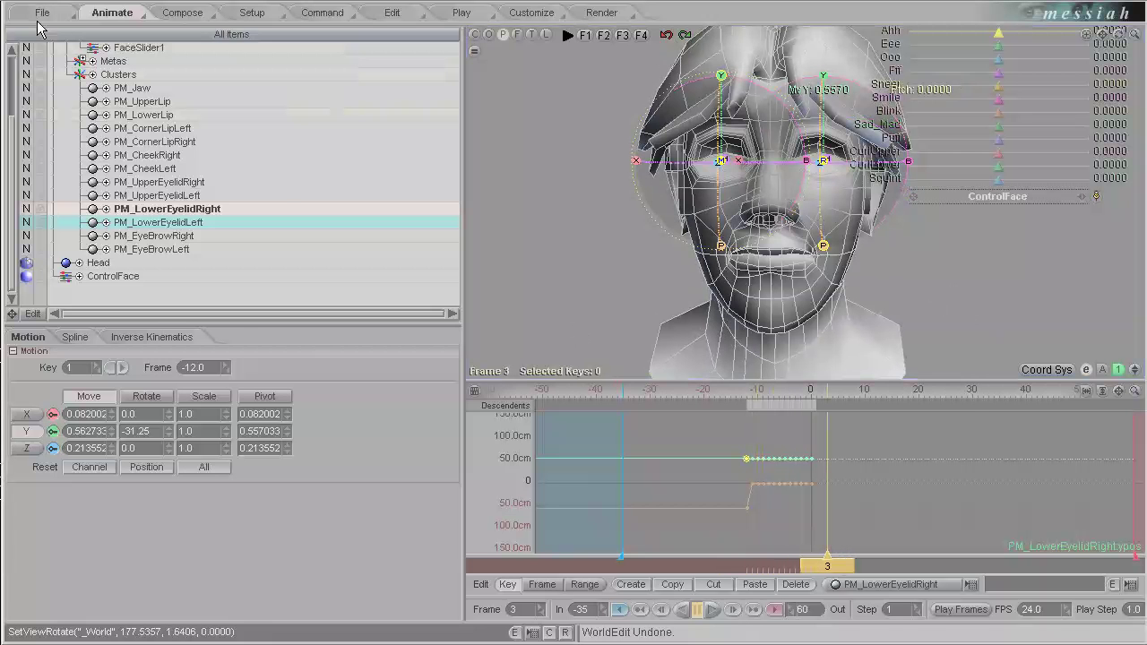